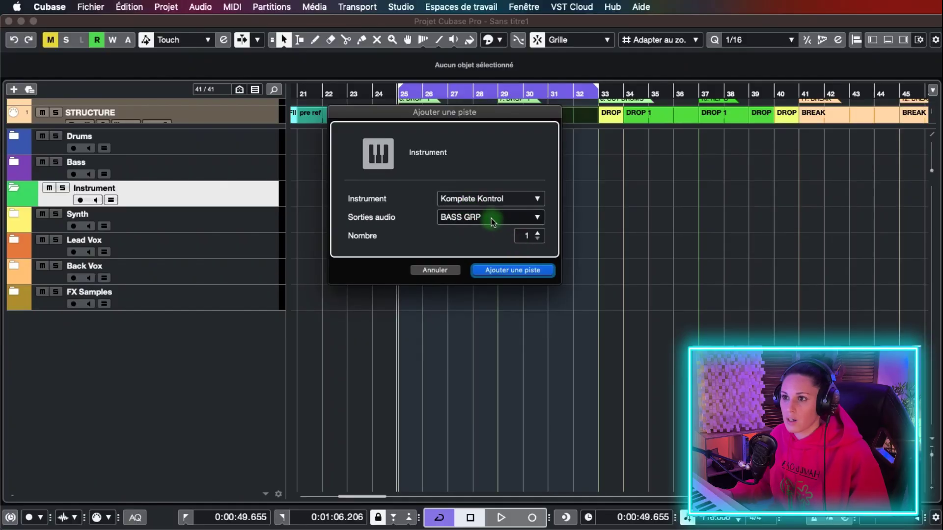
Add one Komplete Kontrol instrument track with its audio output routed to INST GRP.
left_click(493, 221)
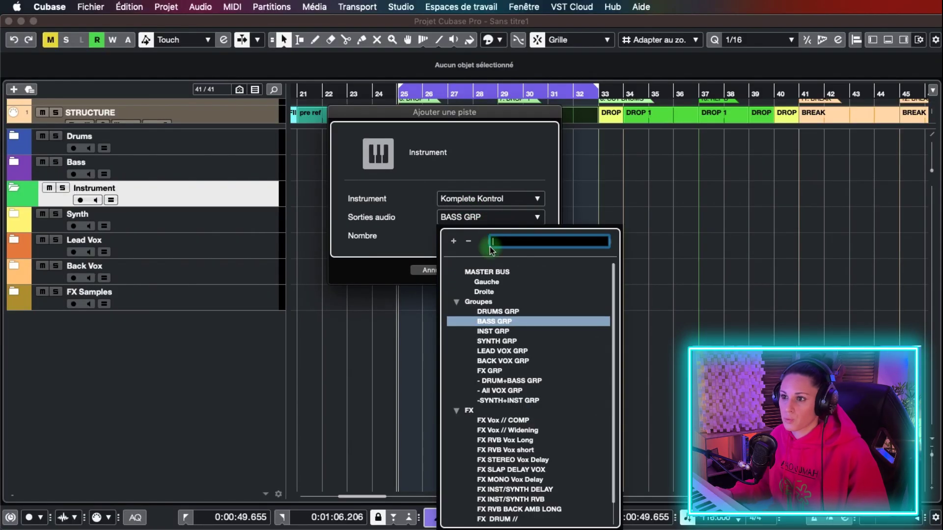
left_click(515, 331)
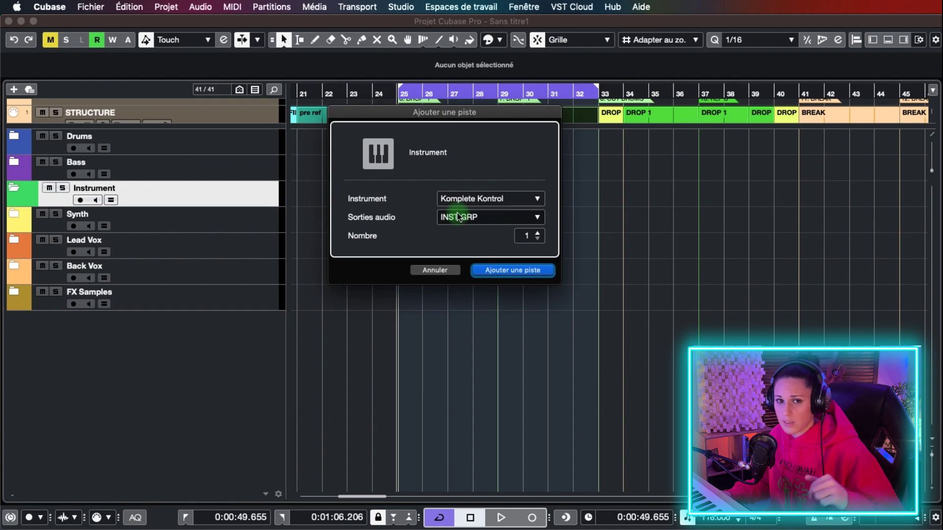
left_click(504, 278)
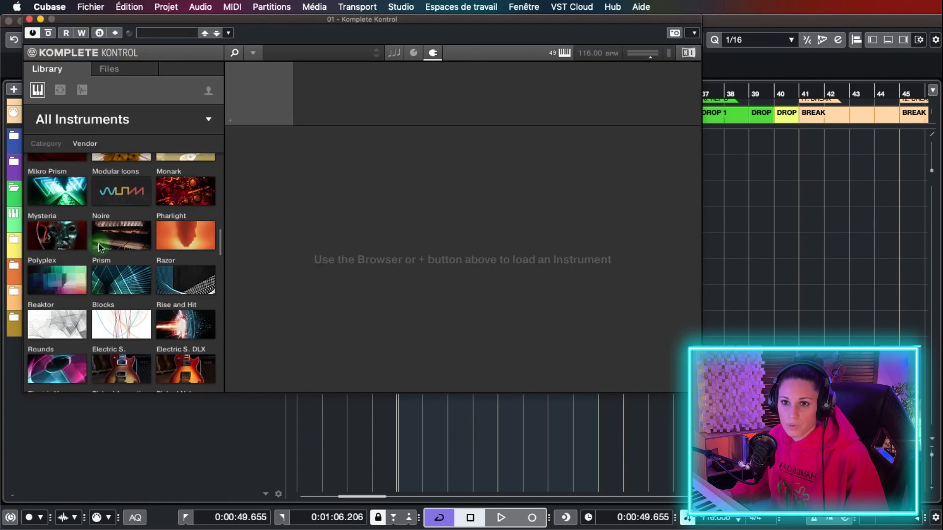
Open the Picked Nylon instrument in the Komplete Kontrol library and preview its Bossa and By The Fire presets.
scroll(100, 247, "down", 10)
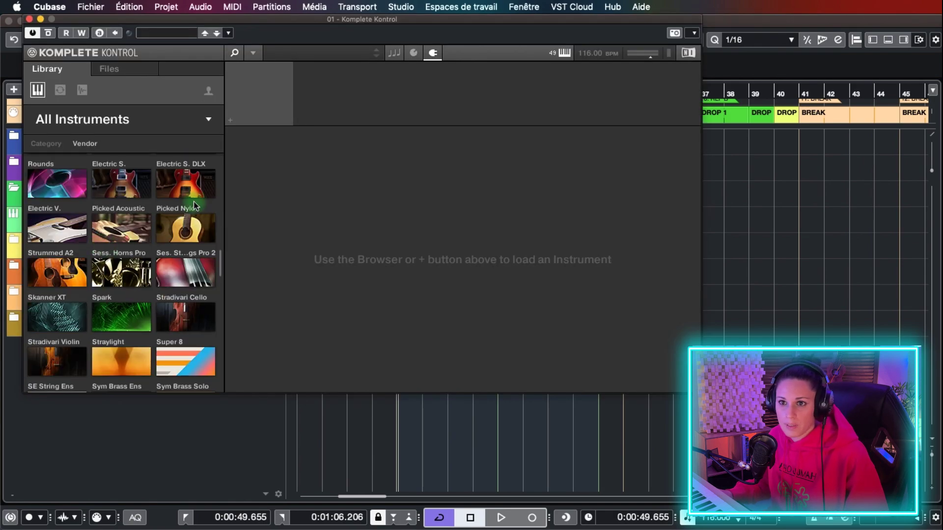
left_click(187, 218)
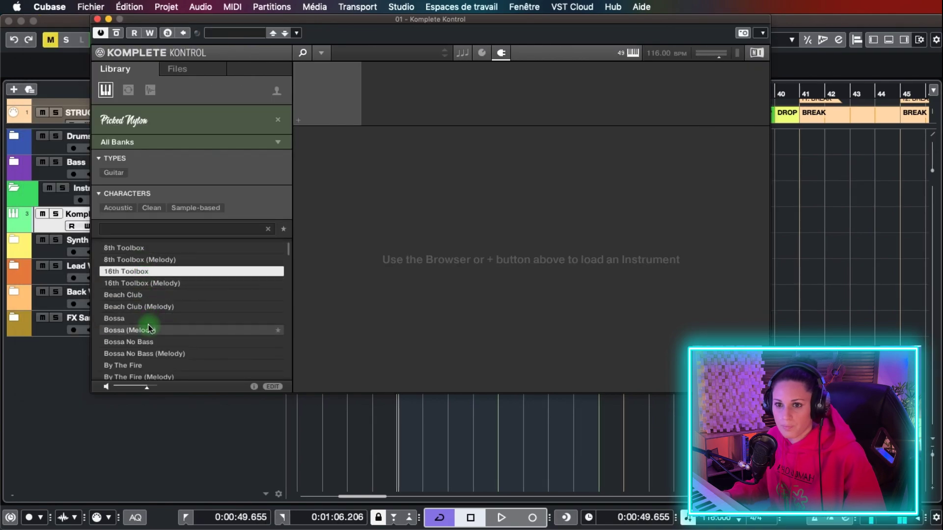
left_click(152, 319)
left_click(147, 365)
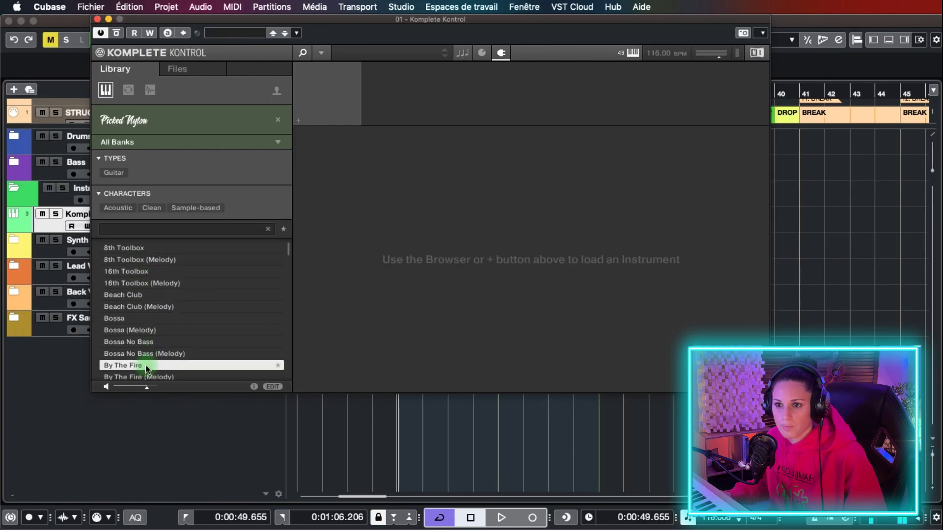
scroll(149, 349, "down", 1)
scroll(149, 349, "down", 1)
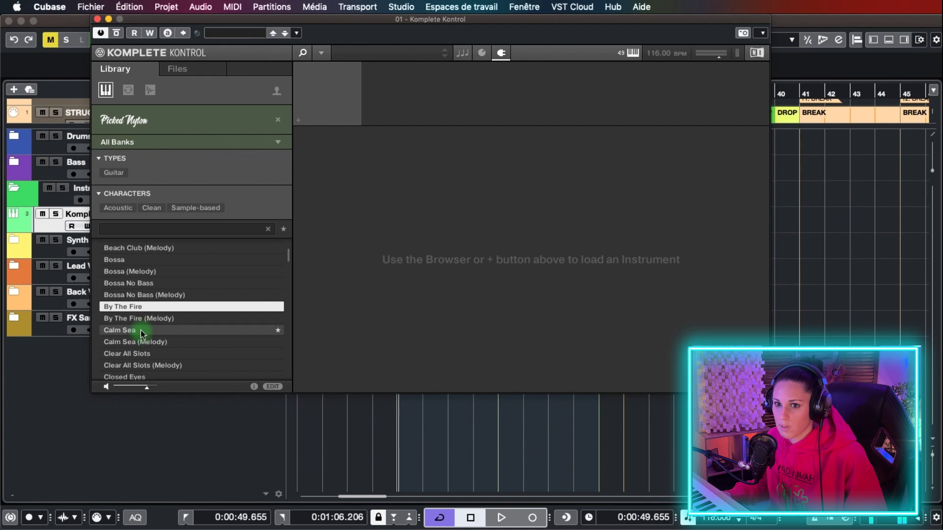
Preview the Calm Sea, Cuban Love and Dark Matter presets, and load the Romantica preset.
left_click(139, 330)
scroll(181, 343, "down", 3)
left_click(173, 296)
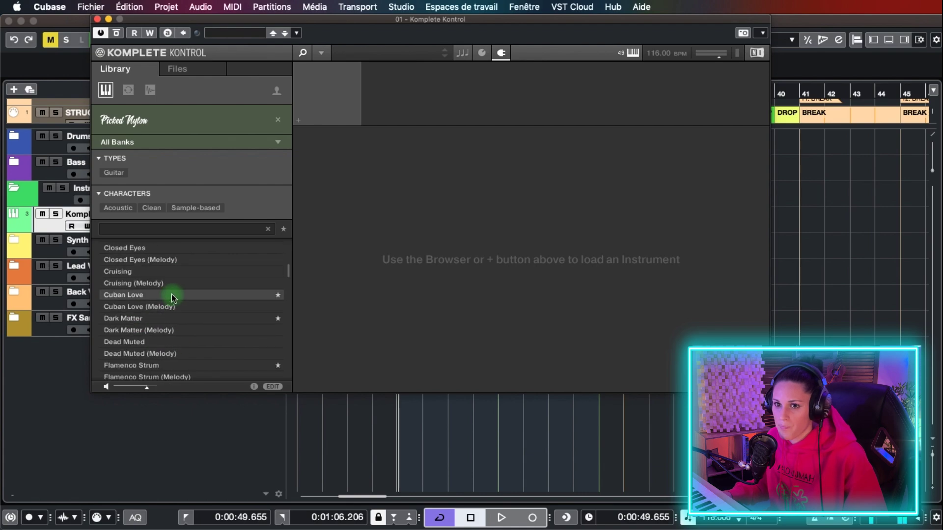
left_click(153, 319)
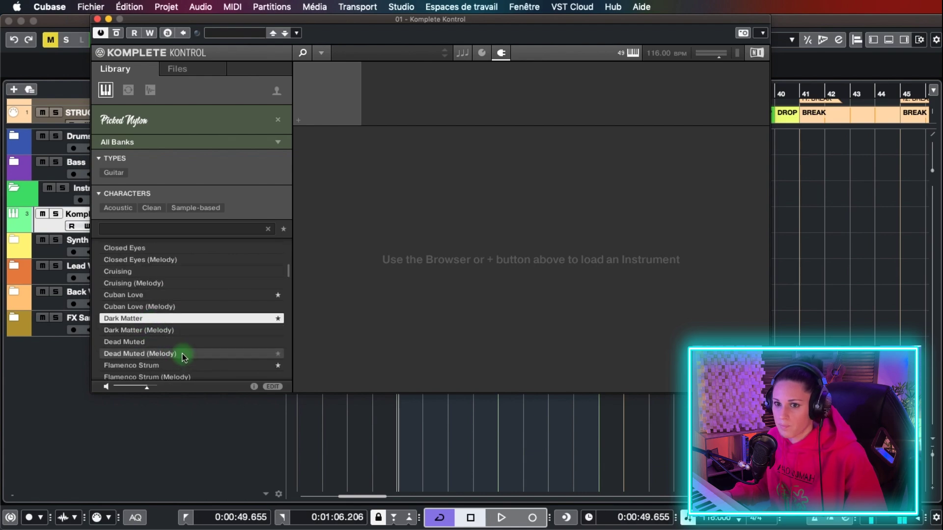
scroll(182, 354, "down", 15)
left_click(135, 320)
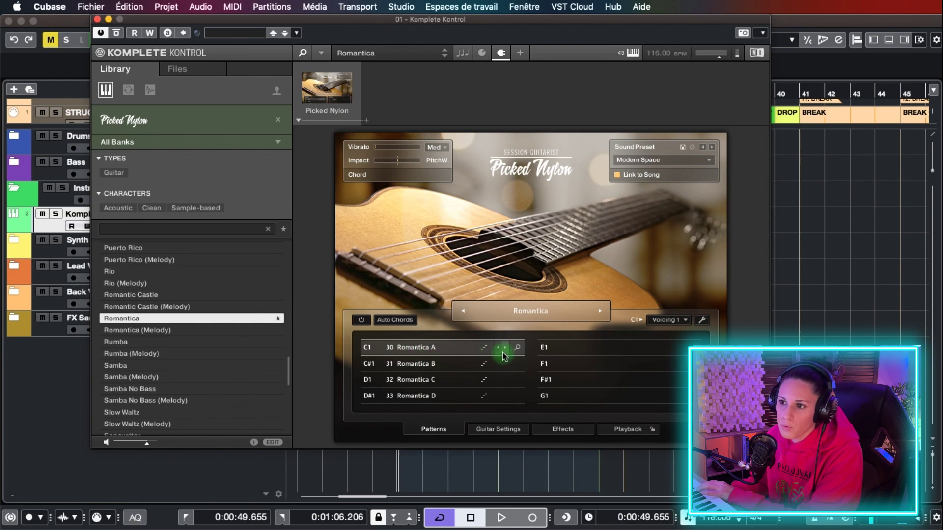
Audition the Romantica B, C and D patterns, and return to Romantica A on C1.
left_click(419, 363)
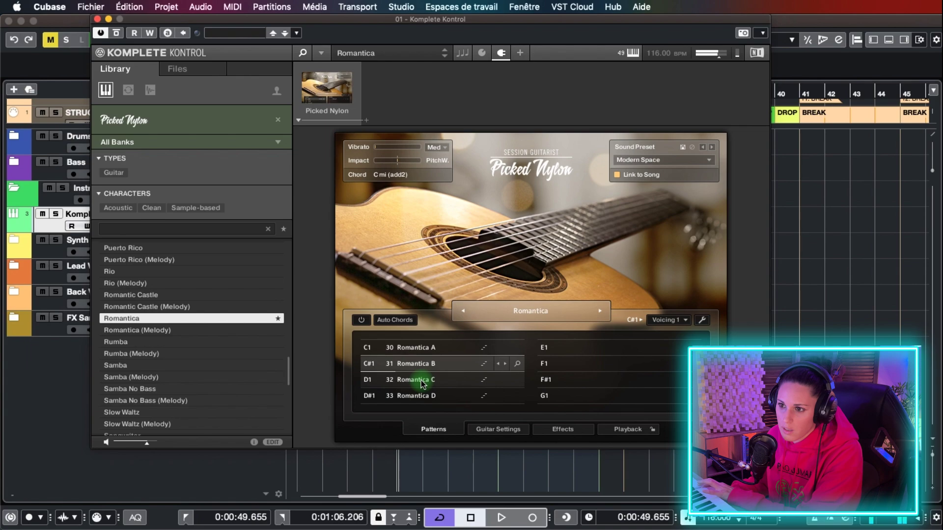
left_click(420, 381)
left_click(417, 397)
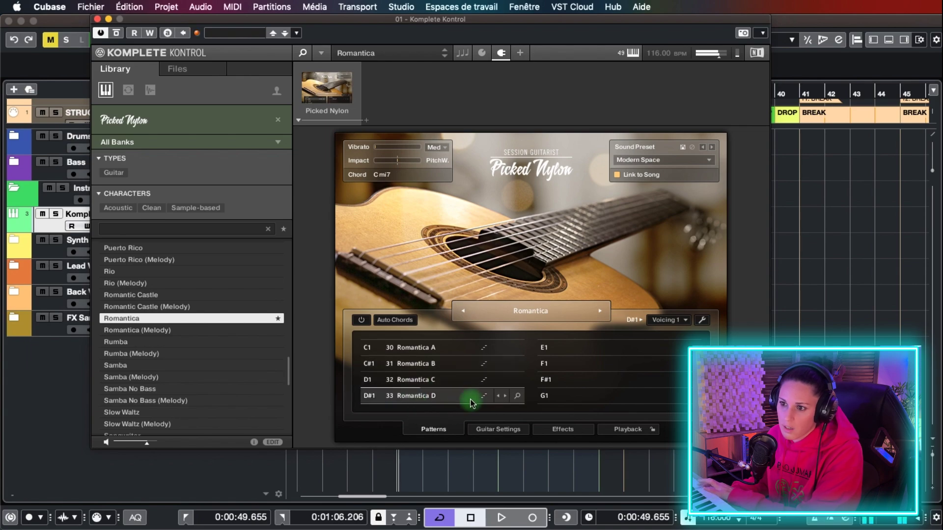
left_click(428, 352)
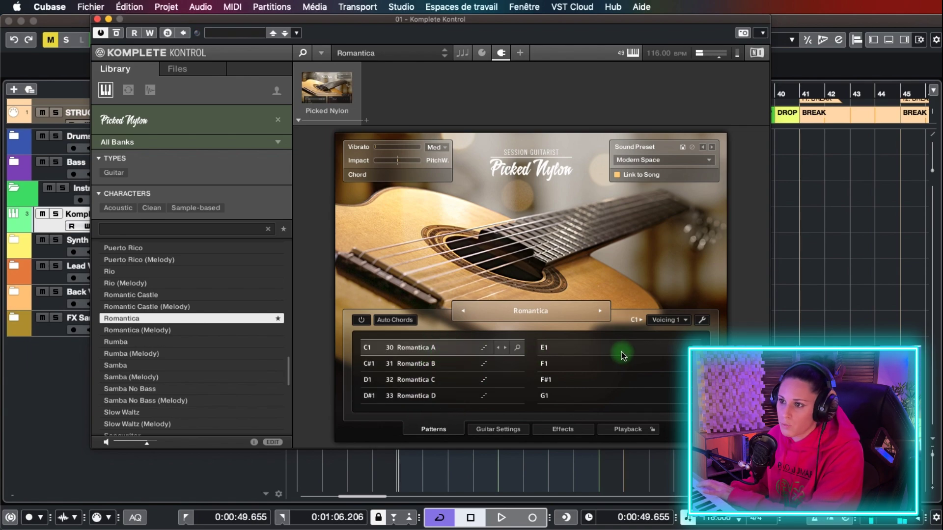
Browse the guitar patterns and replace the C1 pattern with By The Fire B.
left_click(516, 349)
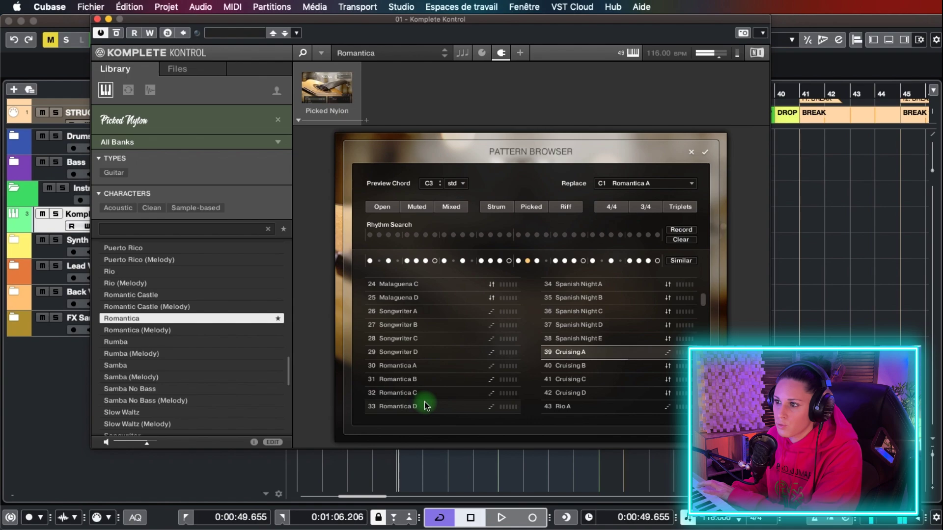
left_click_drag(703, 300, 703, 328)
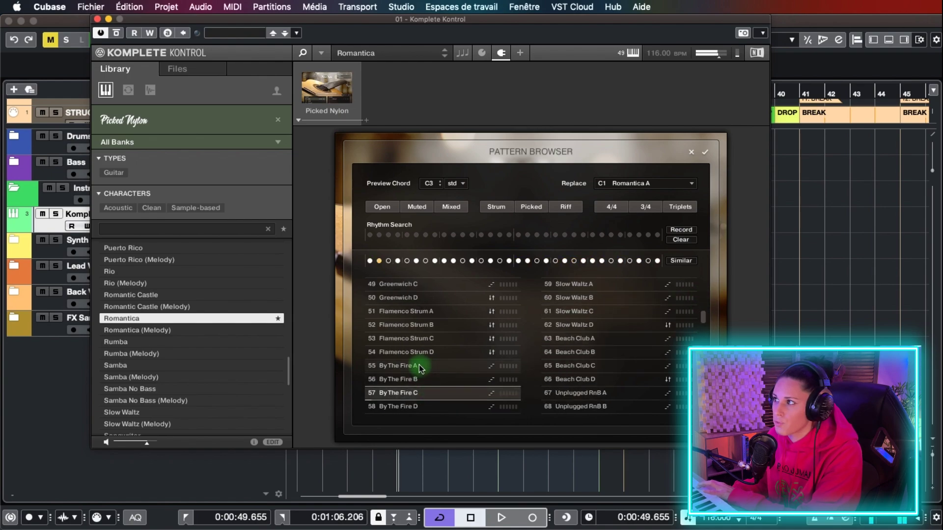
left_click(405, 380)
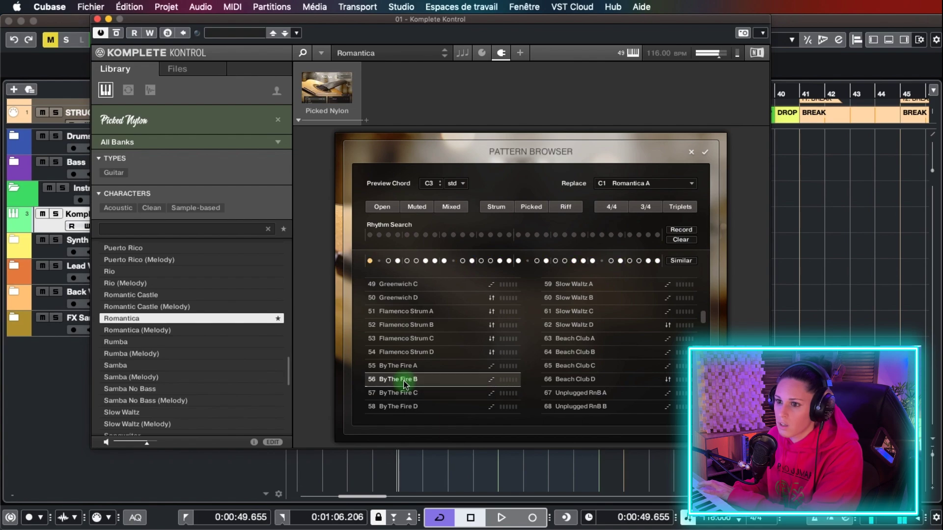
double_click(405, 380)
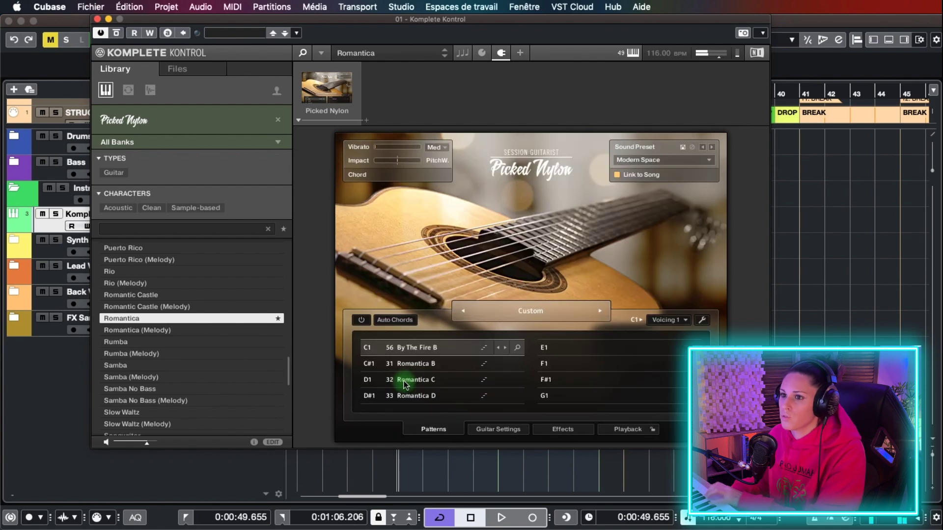
Enable Auto Chords in Picked Nylon and set the key to G# min.
left_click(396, 320)
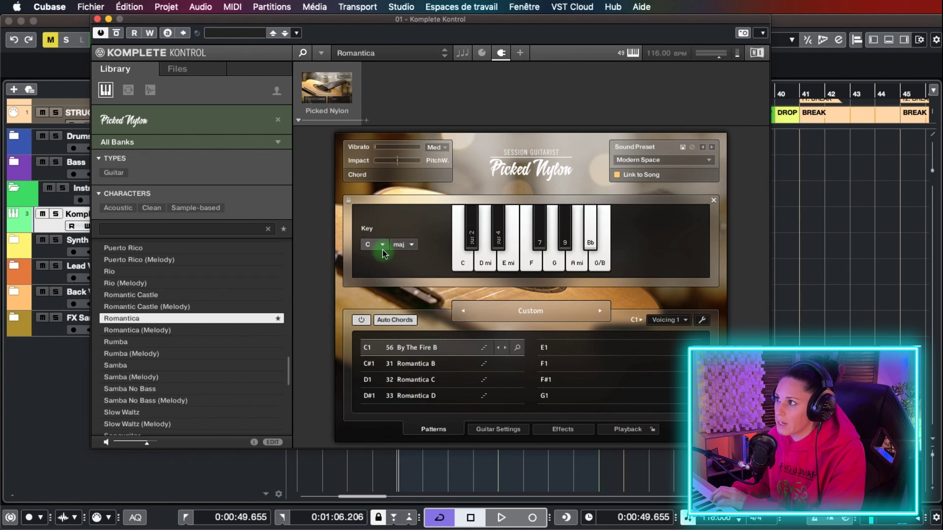
left_click(403, 245)
left_click(404, 268)
left_click(383, 244)
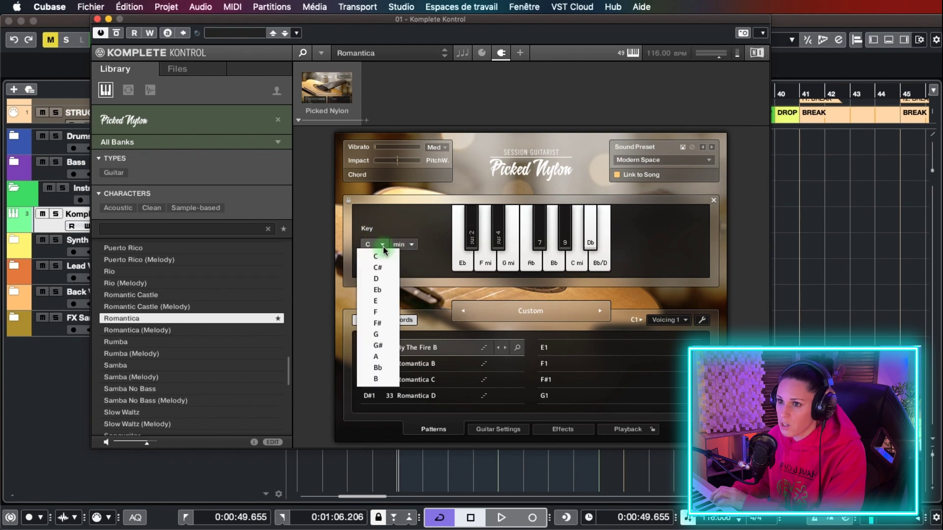
left_click(379, 346)
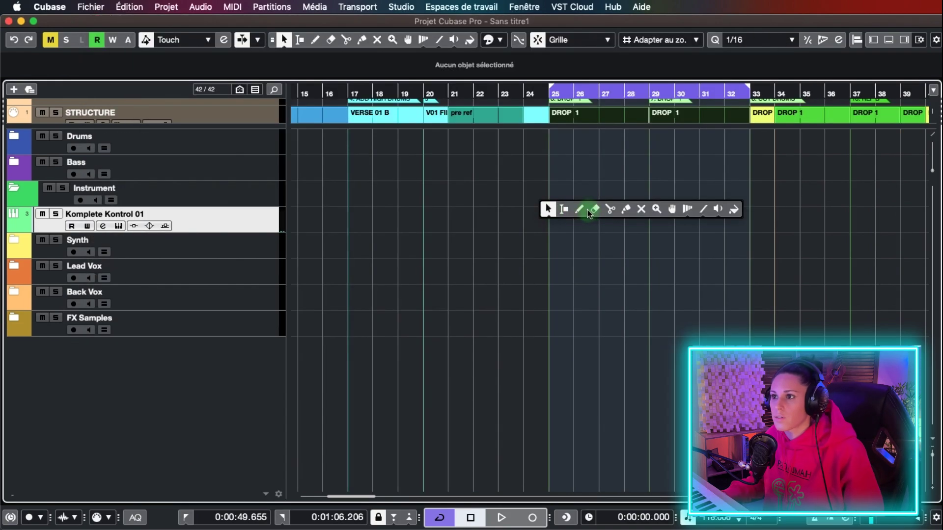
Draw a MIDI part on the Komplete Kontrol 01 track from bar 25 to bar 29 and open it for note editing.
left_click(588, 211)
right_click(554, 219)
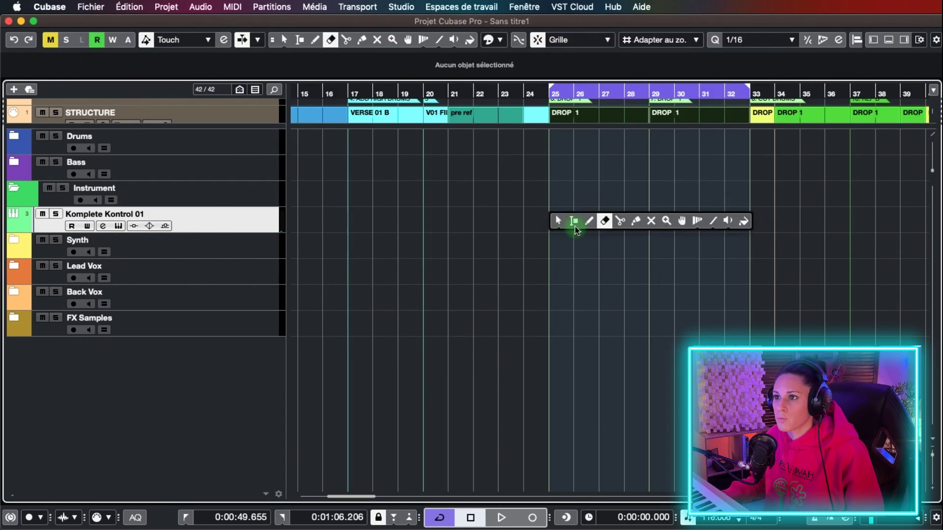
left_click(590, 220)
left_click_drag(552, 219, 639, 217)
right_click(638, 217)
left_click(640, 217)
left_click(612, 220)
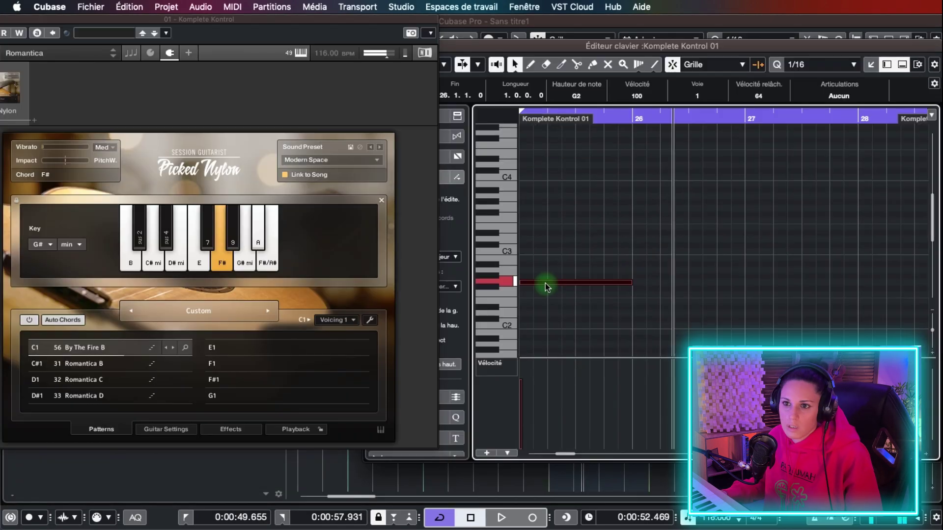
Move the one-bar note in bar 25 up to A2 and listen to its chord.
left_click_drag(547, 280, 546, 271)
key("space")
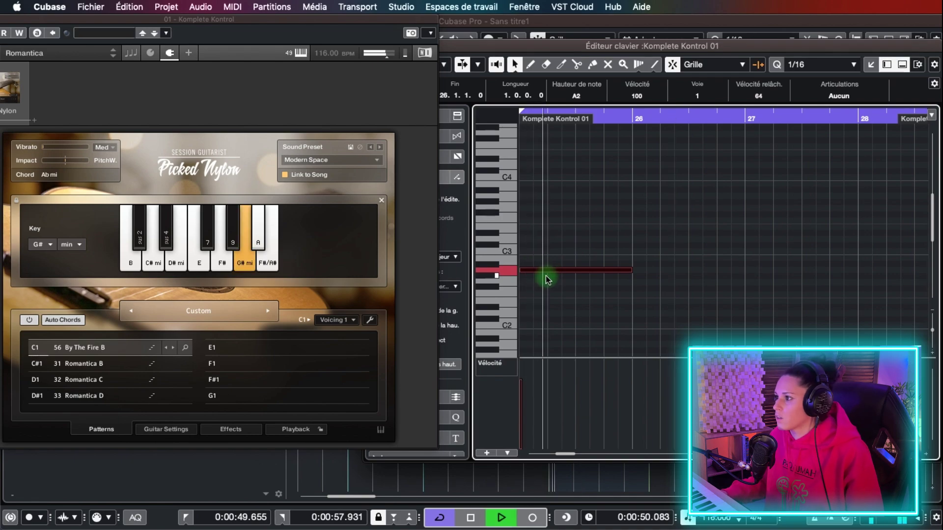
key("space")
Draw a one-bar B2 note across bar 26 and play back the progression.
key("8")
left_click_drag(633, 256, 747, 255)
key("space")
right_click(731, 259)
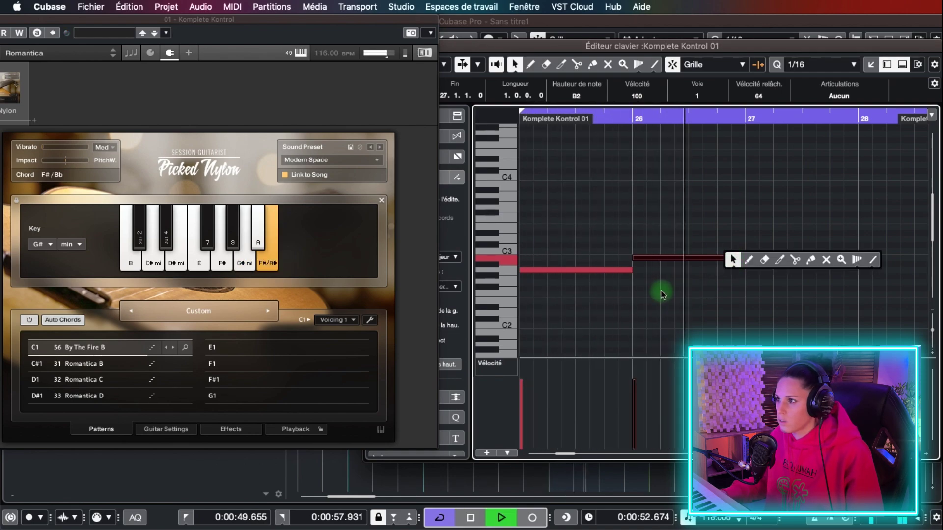
left_click(730, 292)
key("space")
Add a one-bar F2 note across bar 27, removing the stray G2 note, and play back the progression.
left_click_drag(748, 282, 750, 282)
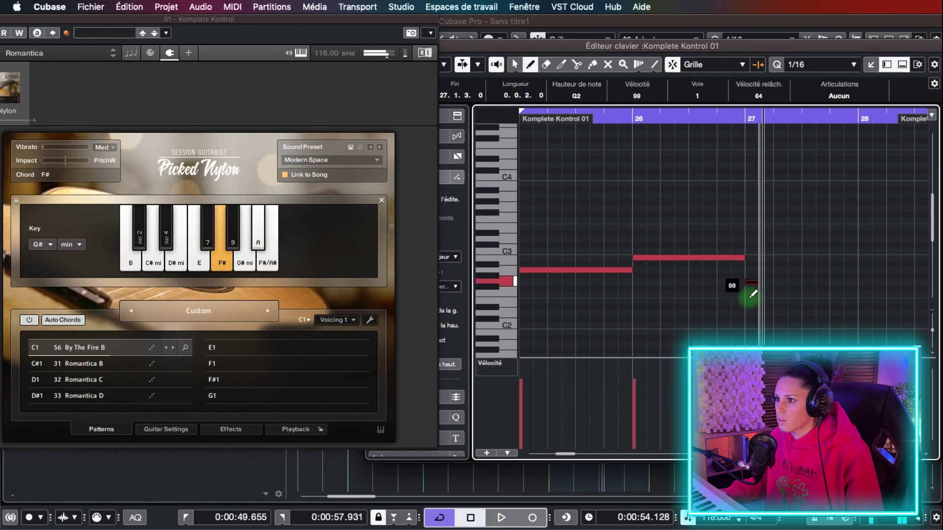
left_click(750, 297)
right_click(761, 279)
left_click(759, 282)
left_click(754, 284)
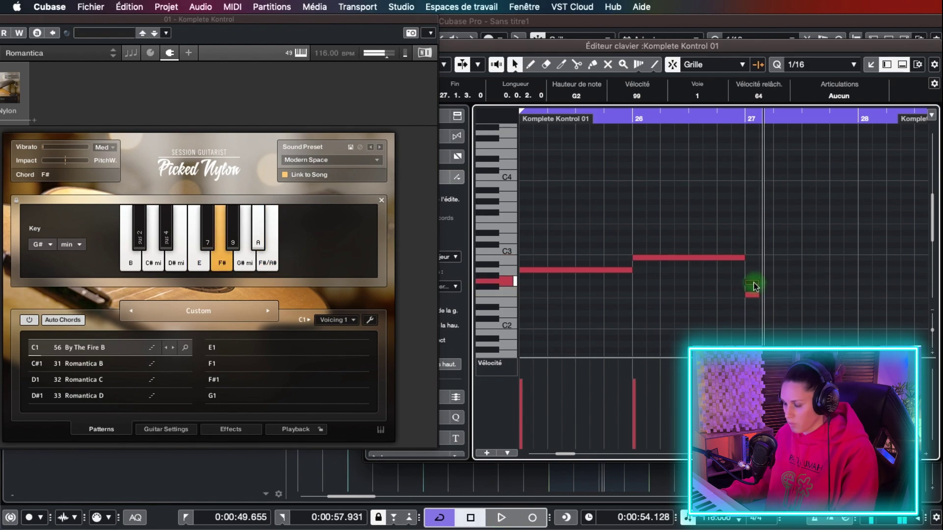
left_click_drag(754, 284, 864, 295)
key("space")
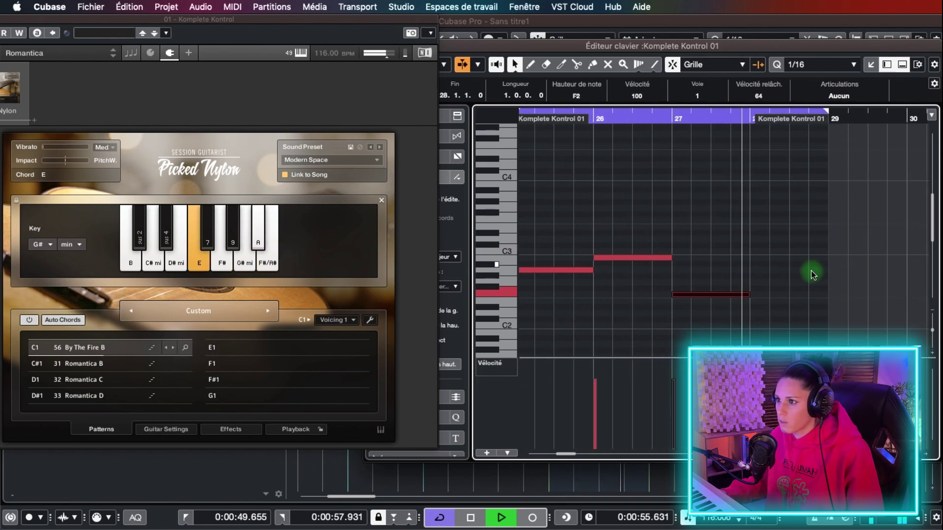
key("space")
Draw a one-bar G2 note across bar 28 and play back the four-chord progression.
key("8")
left_click_drag(750, 282, 827, 278)
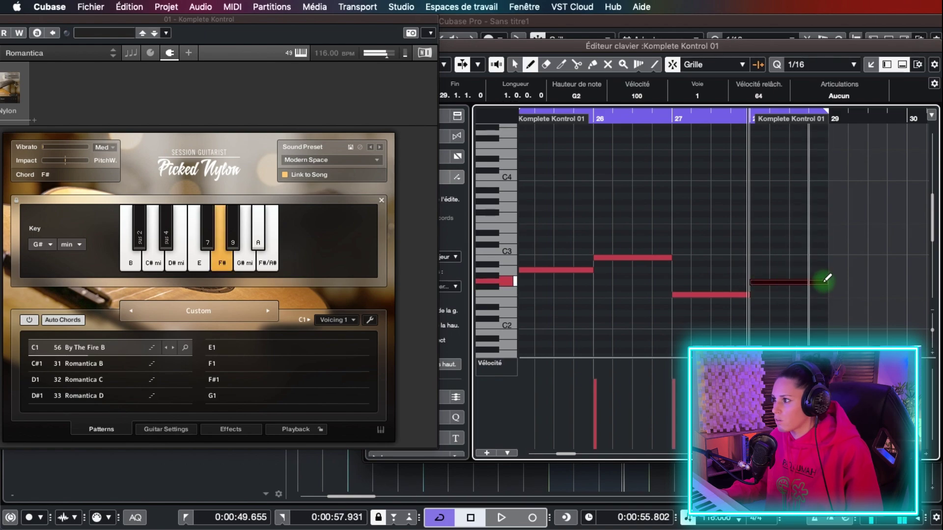
right_click(824, 281)
left_click_drag(766, 283, 774, 286)
key("space")
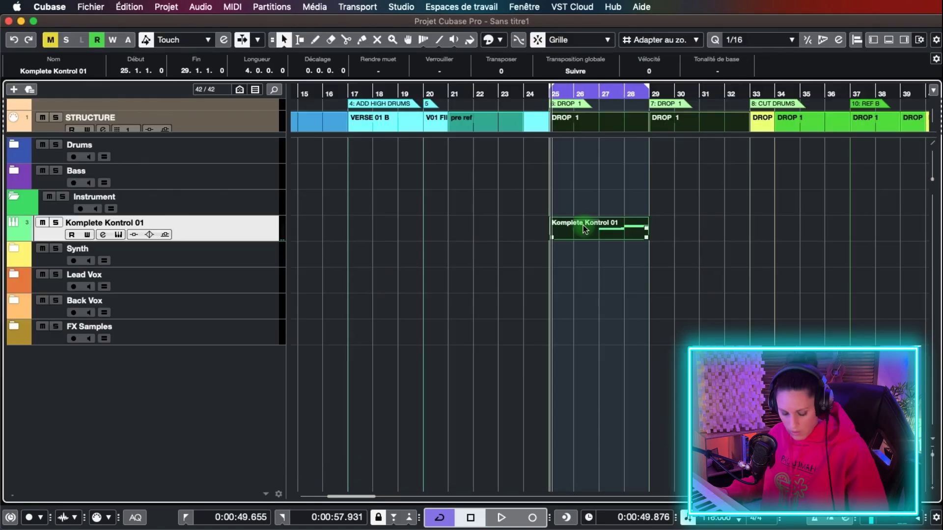
Duplicate the four-bar Komplete Kontrol 01 part to bar 29 and extend the cycle range to bar 33.
key("super+d")
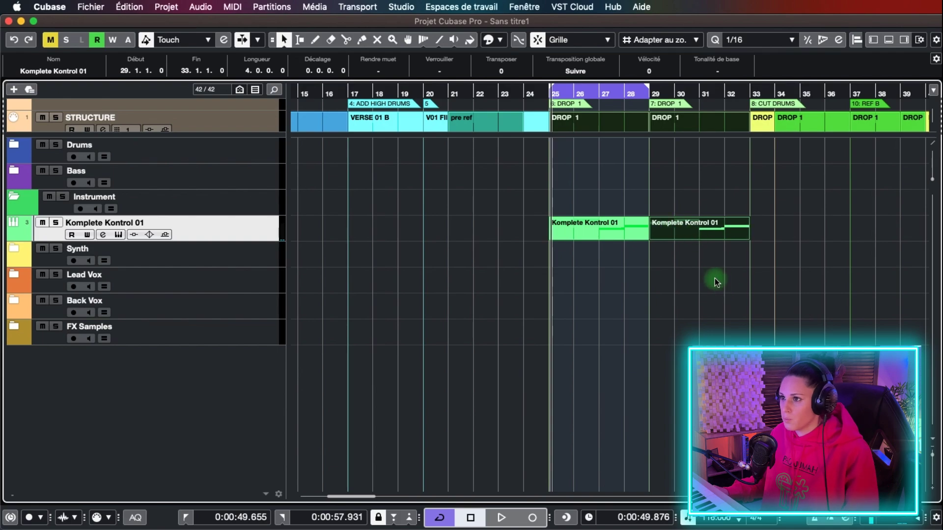
left_click(585, 197)
Open the duplicated part for note editing and raise the note in bar 30 to C3.
double_click(688, 227)
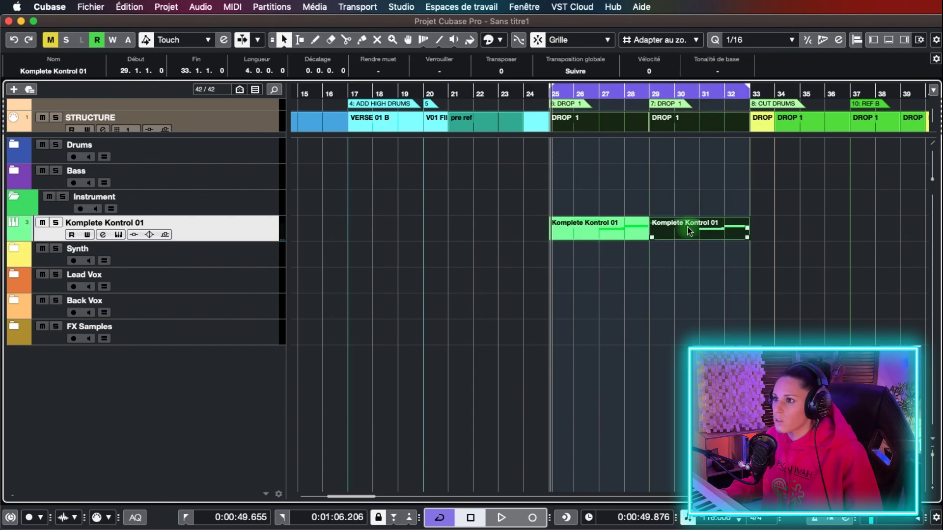
scroll(675, 172, "left", 1)
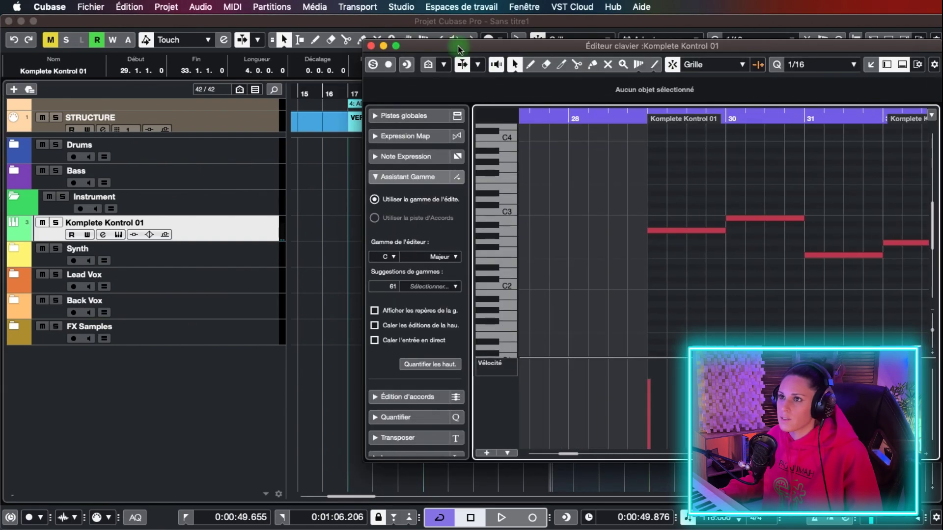
left_click_drag(457, 46, 94, 16)
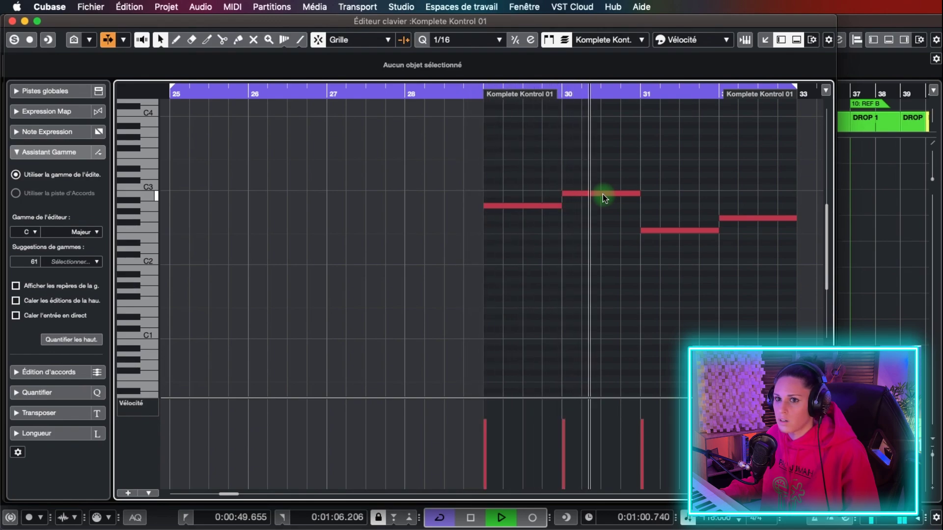
key("space")
left_click(602, 193)
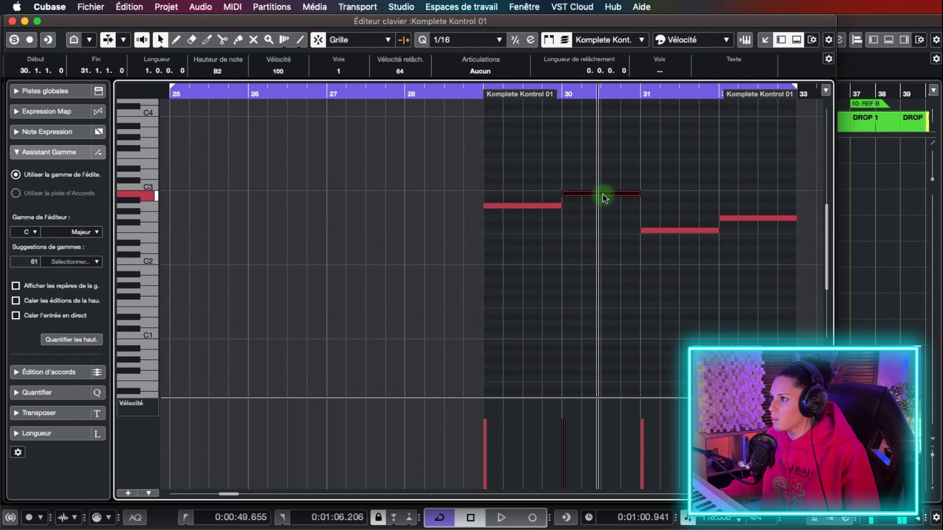
mouse_move(603, 193)
left_mouse_down()
mouse_move(609, 232)
mouse_move(606, 165)
mouse_move(607, 187)
left_mouse_up()
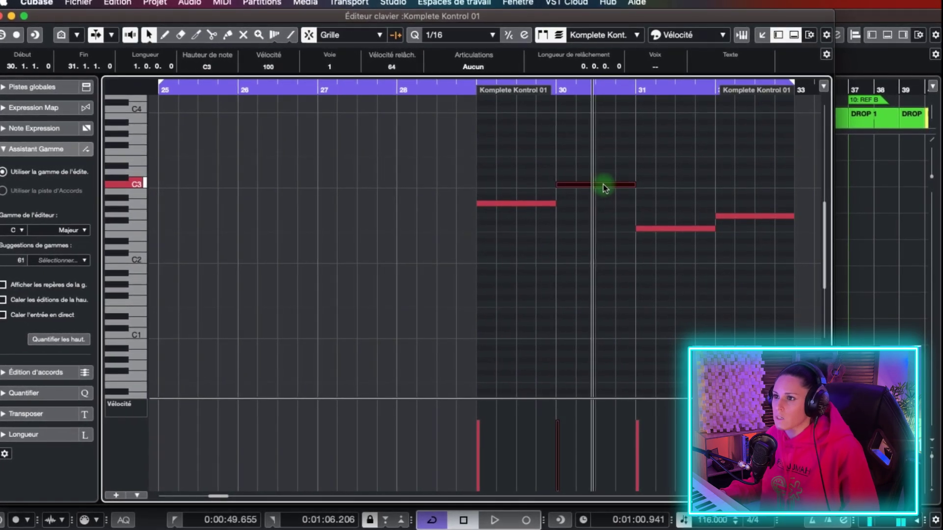
Play back the varied second half of the chord progression and close the note editor.
key("space")
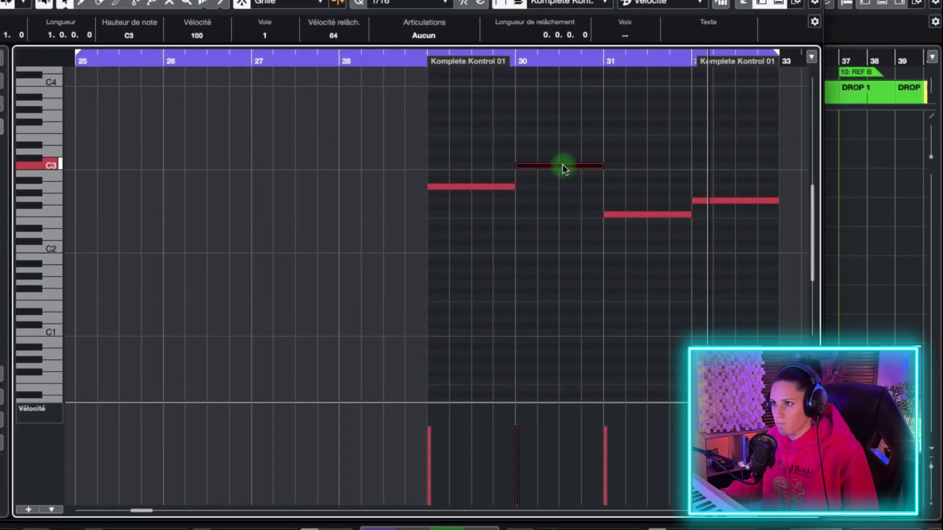
key("space")
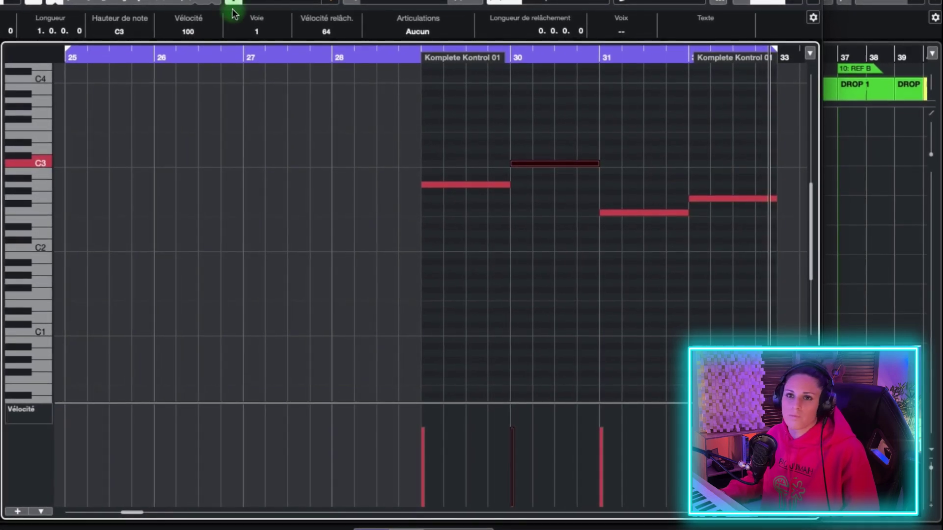
left_click(8, 21)
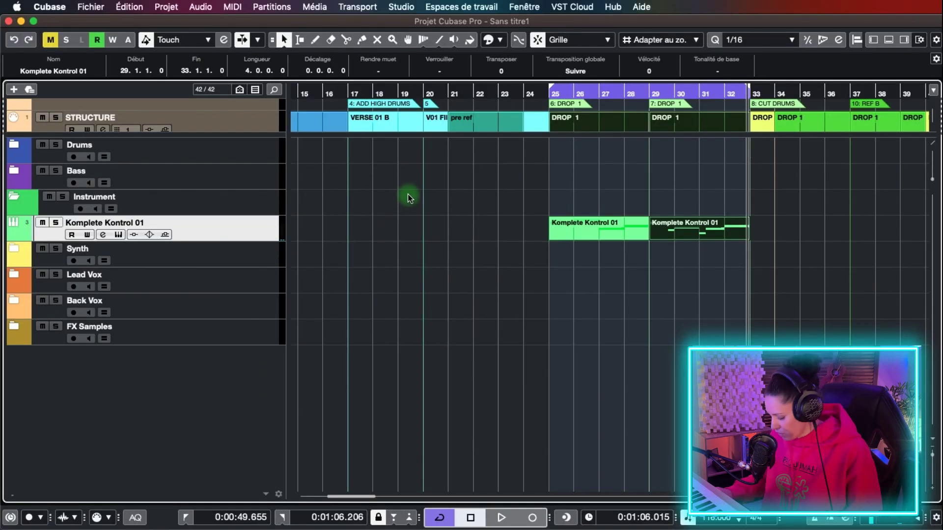
key("space")
Insert Replika XT on the Komplete Kontrol 01 channel during playback and load its Hurricane guitar preset.
left_click(104, 235)
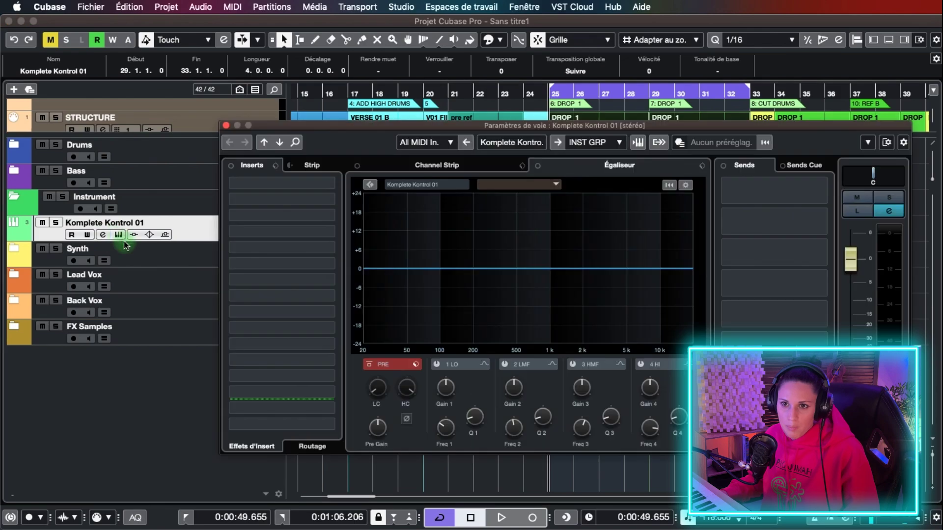
key("space")
left_click(332, 226)
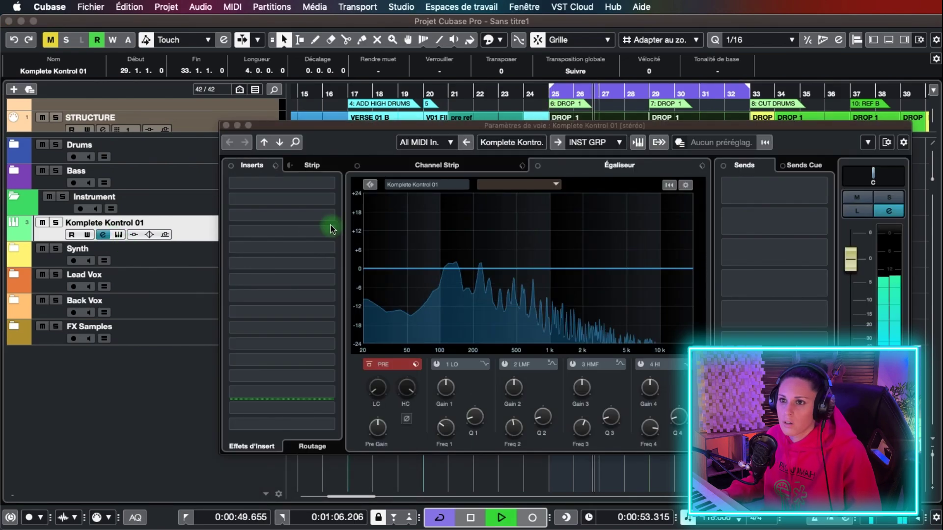
left_click(541, 94)
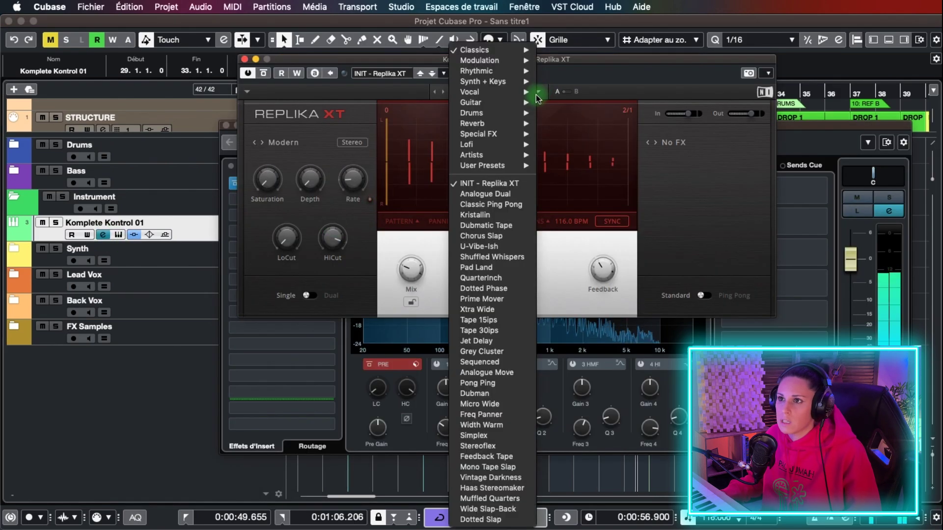
mouse_move(511, 104)
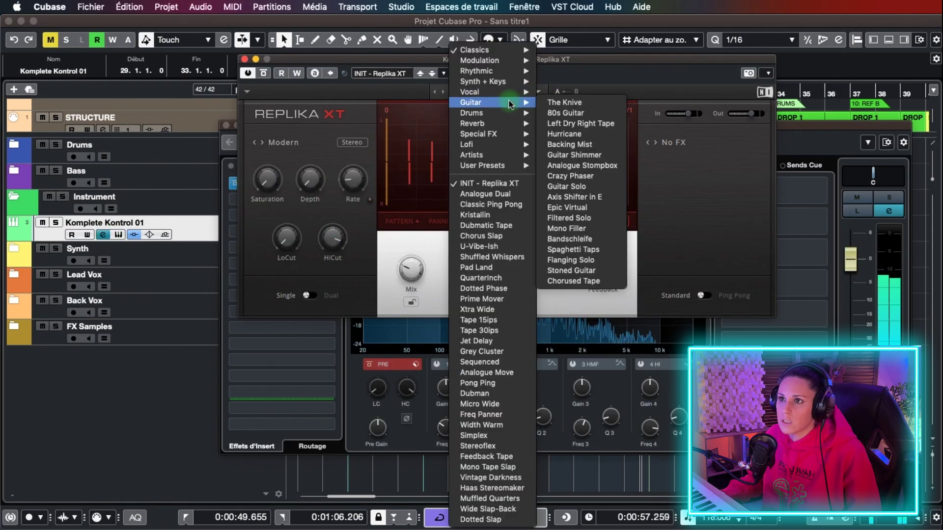
left_click(570, 134)
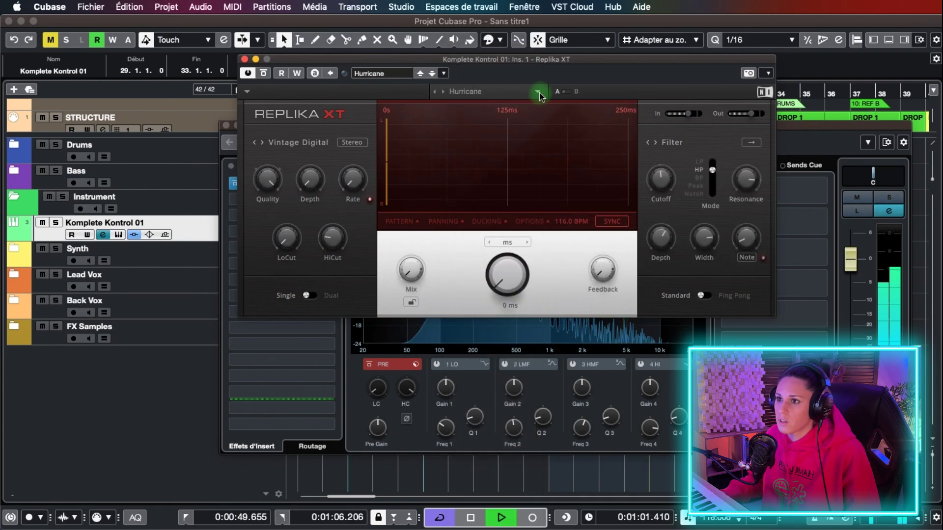
Audition Backing Mist in Replika XT and choose another delay preset from the Guitar category.
left_click(445, 91)
left_click(494, 92)
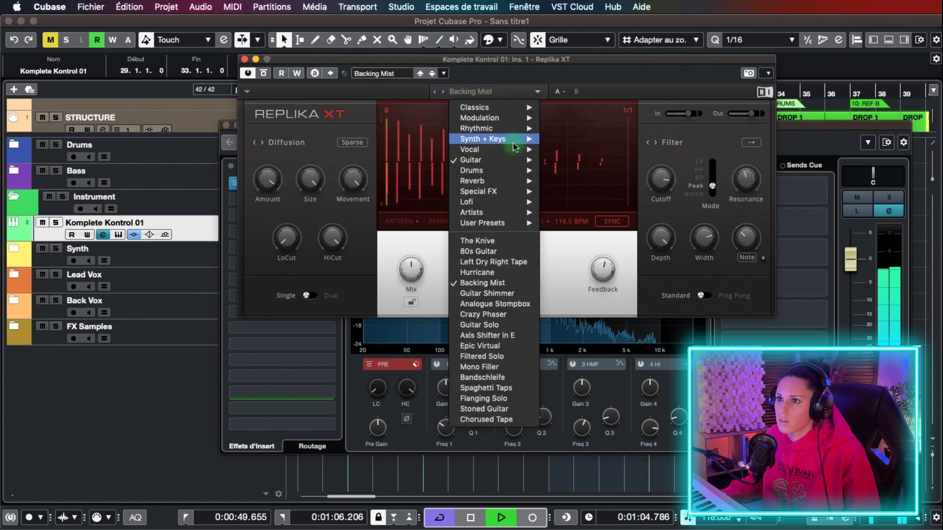
mouse_move(478, 160)
left_click(579, 339)
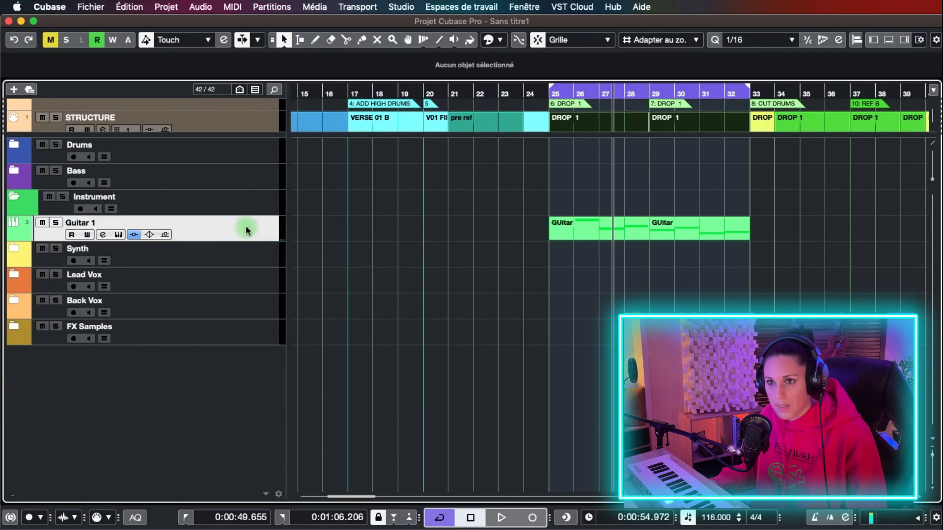
Duplicate the Guitar 1 track with its parts, name the copy Guitar 2, and open its Picked Nylon instrument.
key("super+shift+d")
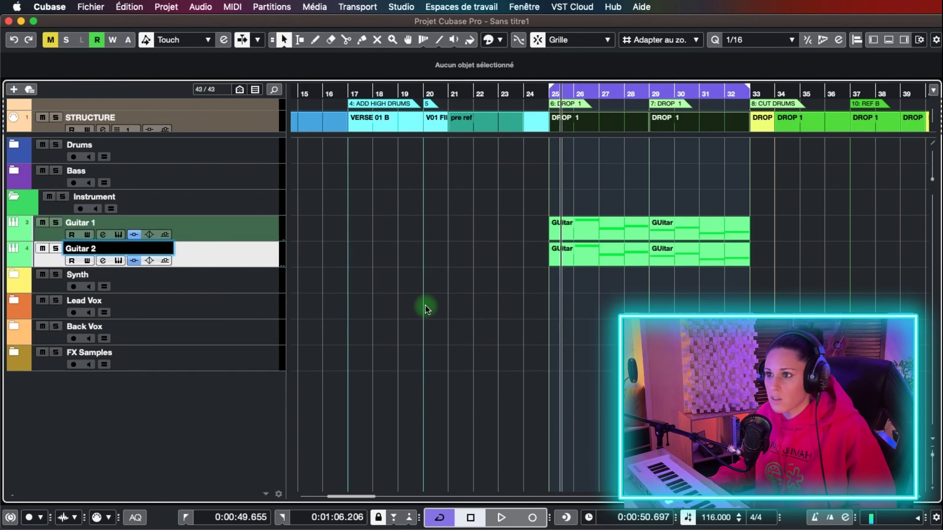
key("Return")
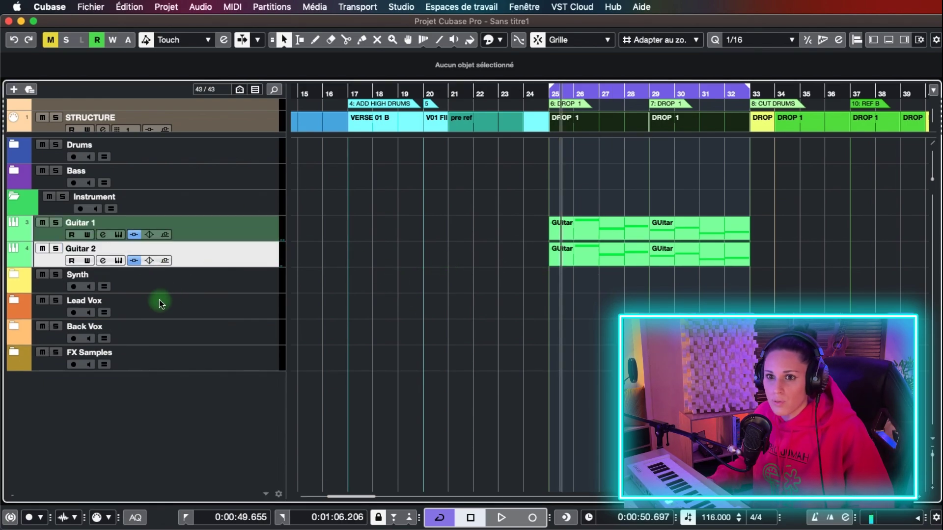
left_click(120, 263)
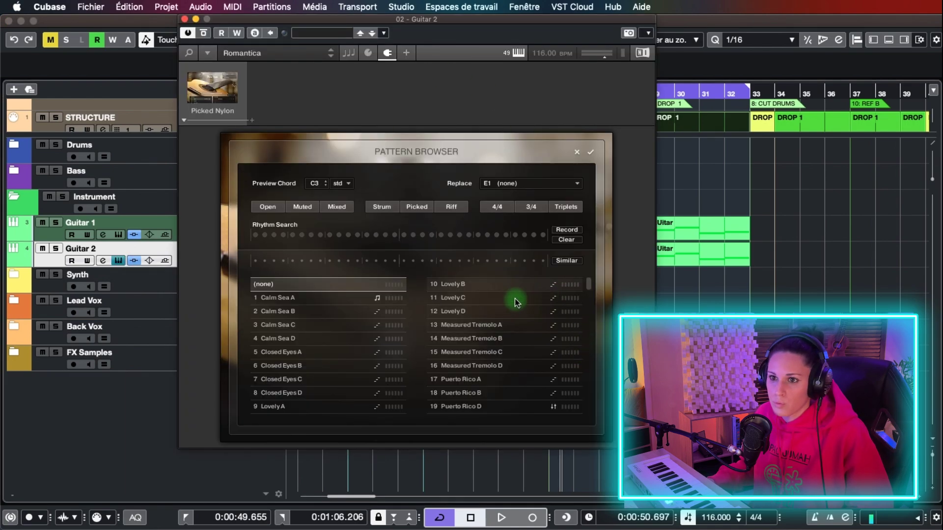
Audition the Lovely D and Calm Sea B patterns for Guitar 2 and assign Calm Sea A to the E1 slot.
left_click(474, 312)
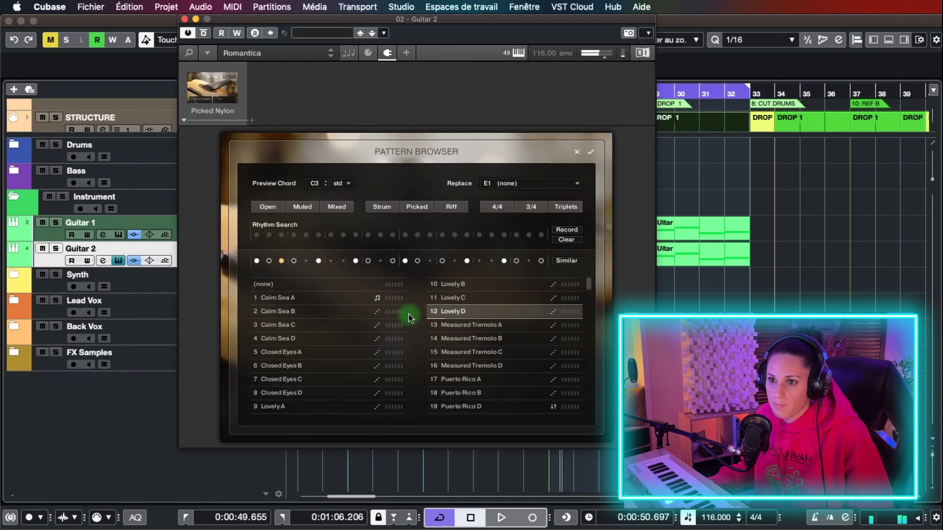
left_click(324, 313)
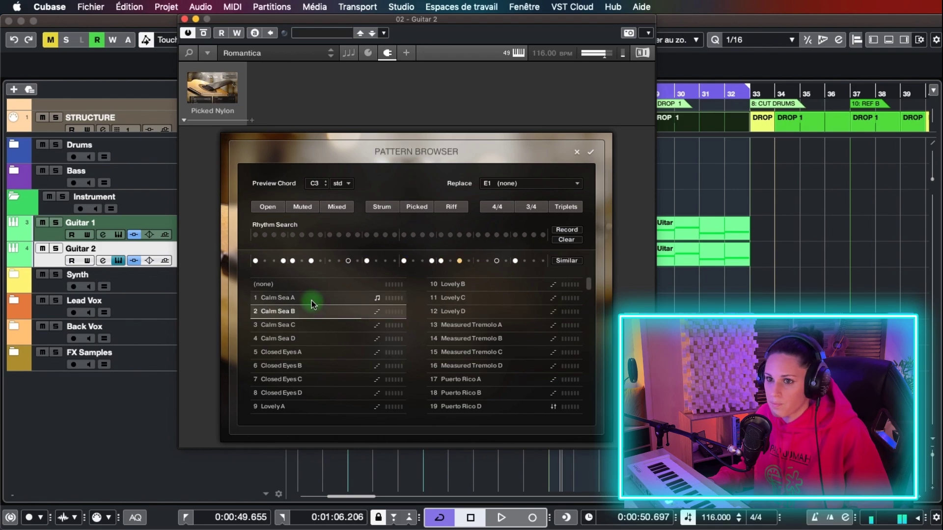
left_click(313, 299)
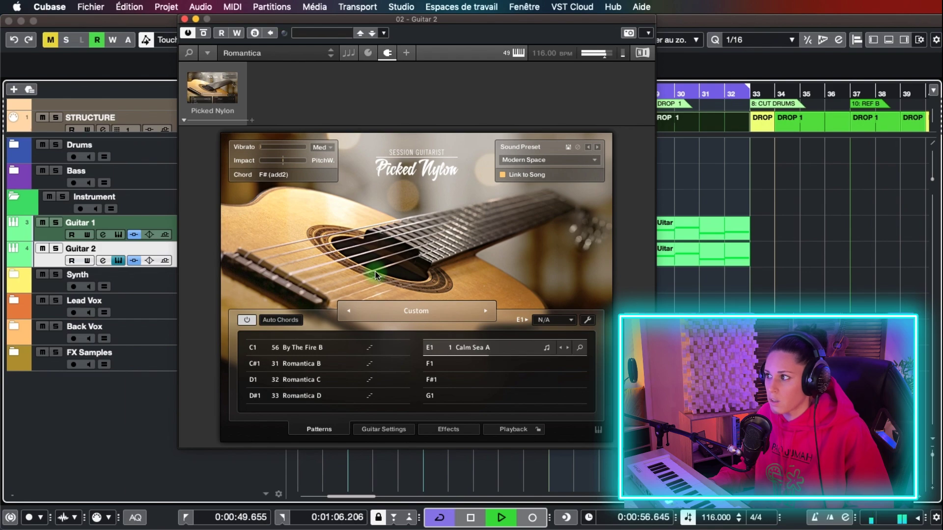
In ShaperBox 2 on the guitar group, set the LFO length to 1/4, compare sidechain curves, and adjust the mix.
left_click(104, 262)
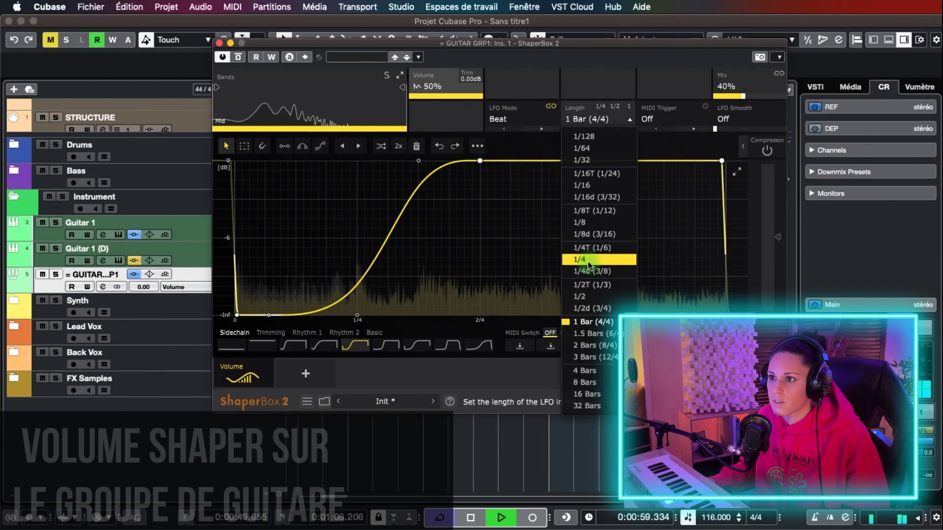
left_click(588, 261)
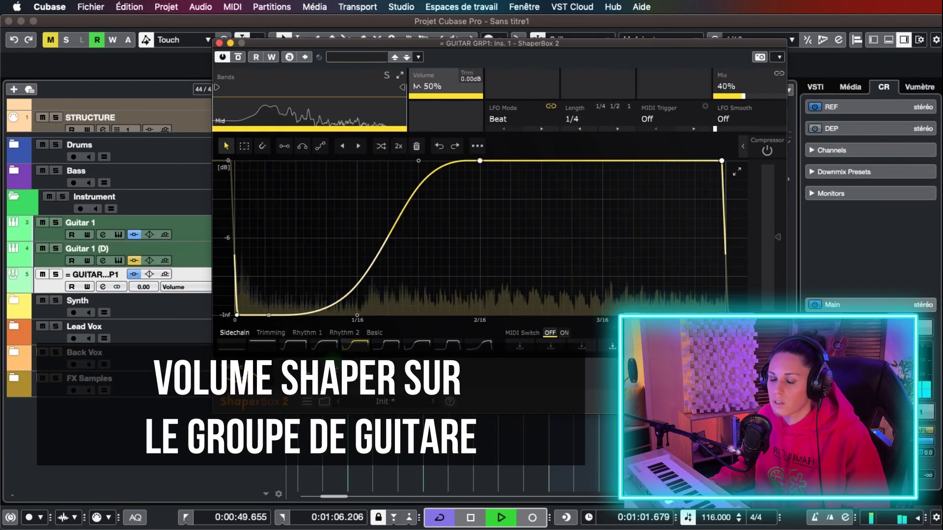
left_click(294, 346)
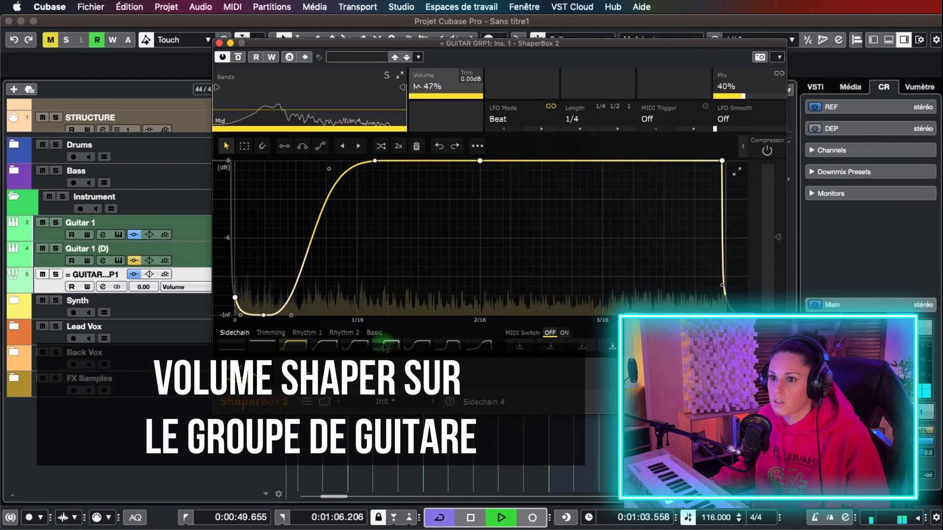
left_click(385, 345)
left_click(355, 345)
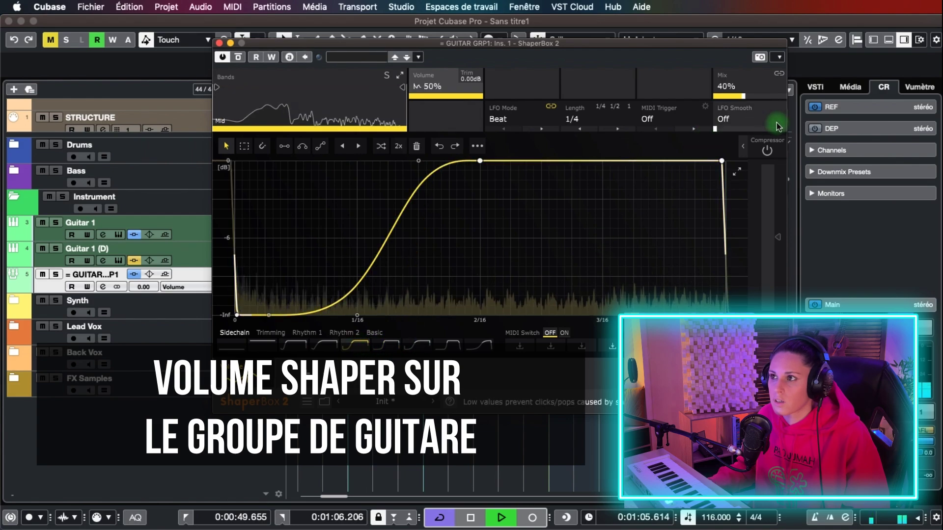
mouse_move(743, 96)
left_mouse_down()
mouse_move(775, 97)
mouse_move(746, 101)
left_mouse_up()
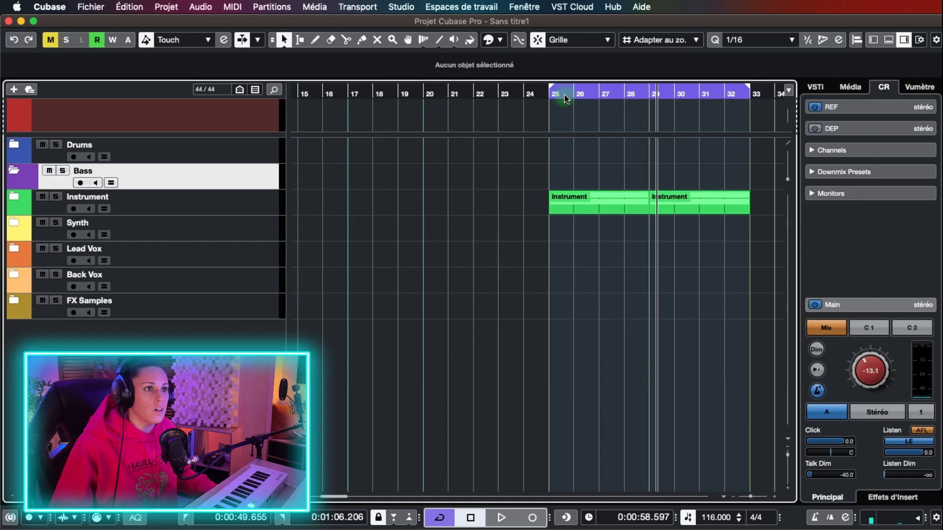
Place the playhead at bar 25 and add one Serum instrument track to the Bass folder, routed to INST GRP.
left_click(548, 93)
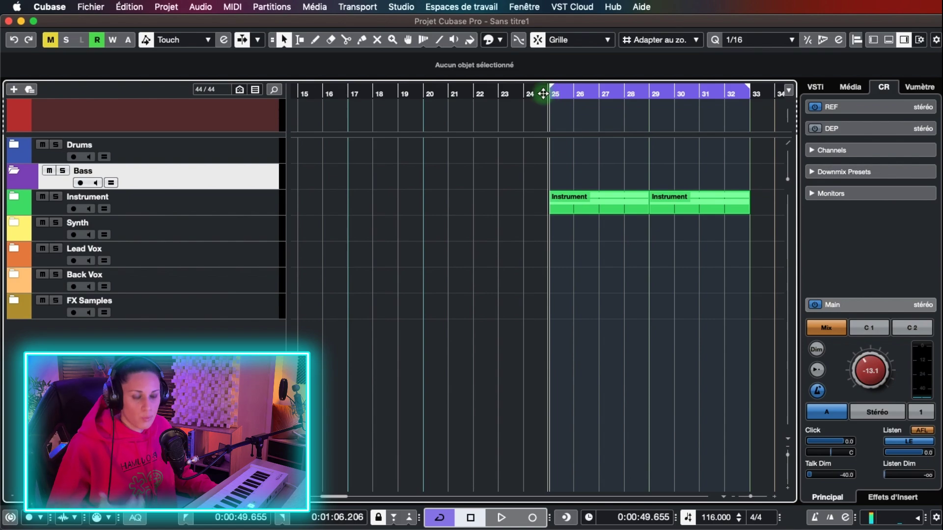
key("t")
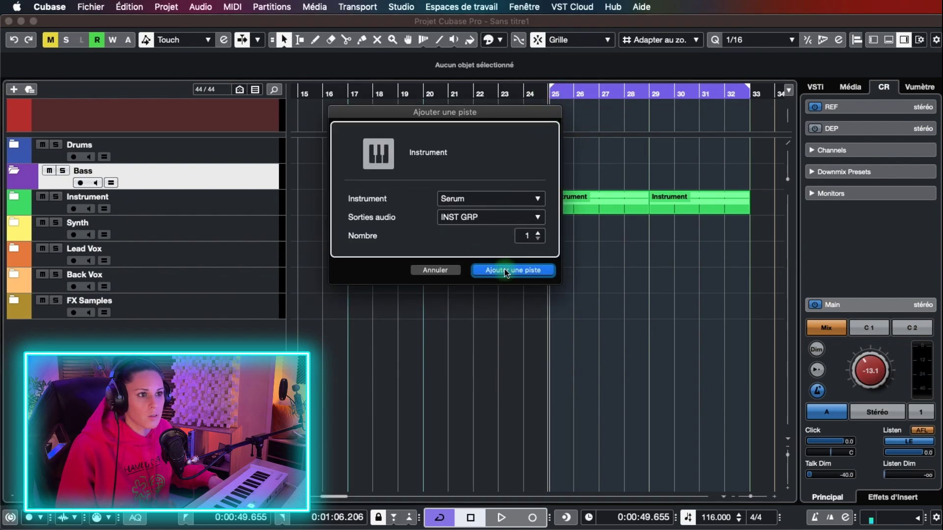
left_click(506, 271)
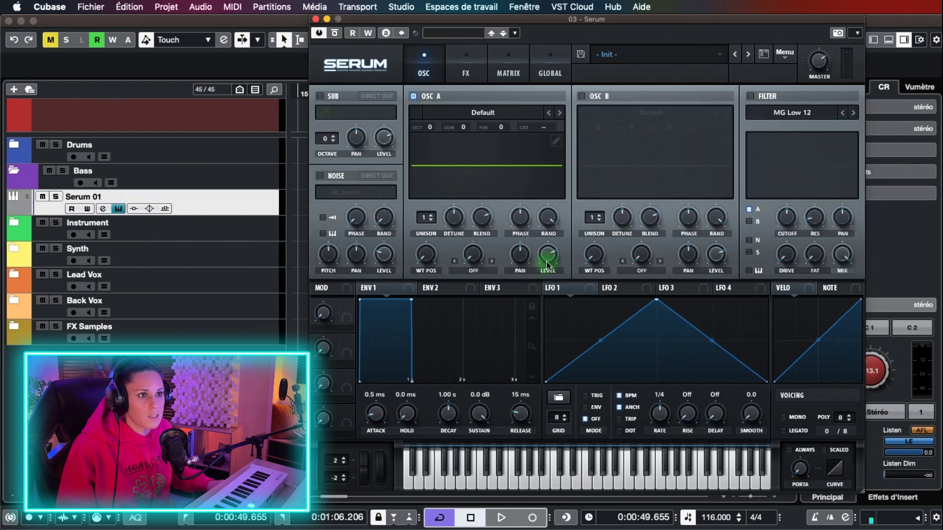
Load the PAoHFD bass preset from Serum's User presets and return to the arrangement.
left_click(627, 86)
mouse_move(766, 390)
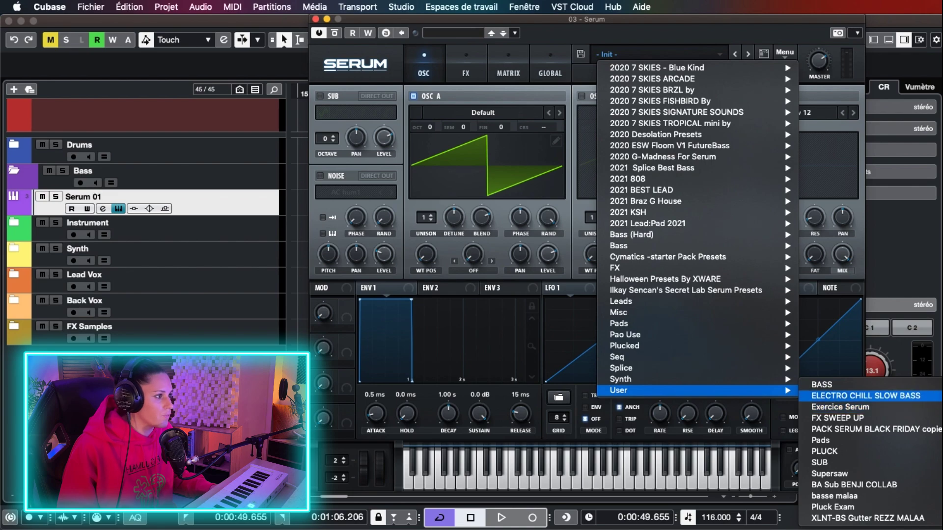
left_click(865, 396)
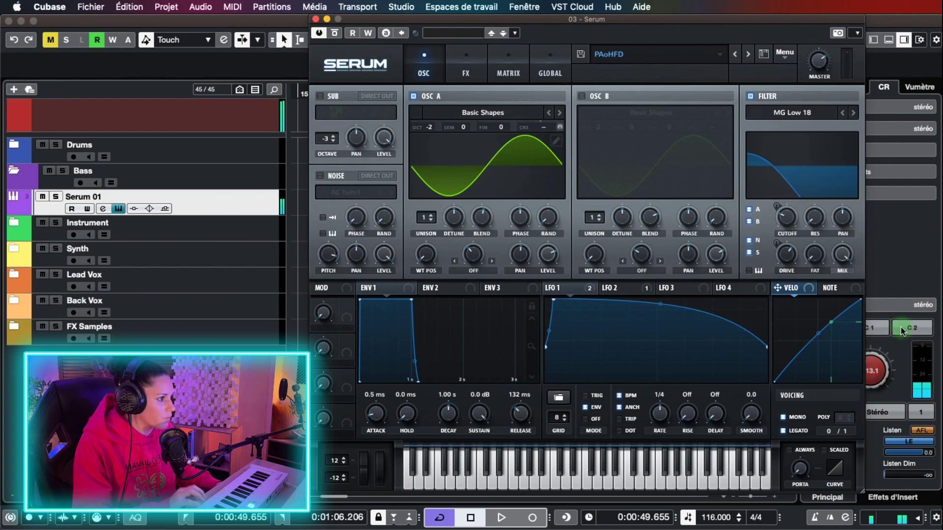
left_click(612, 207)
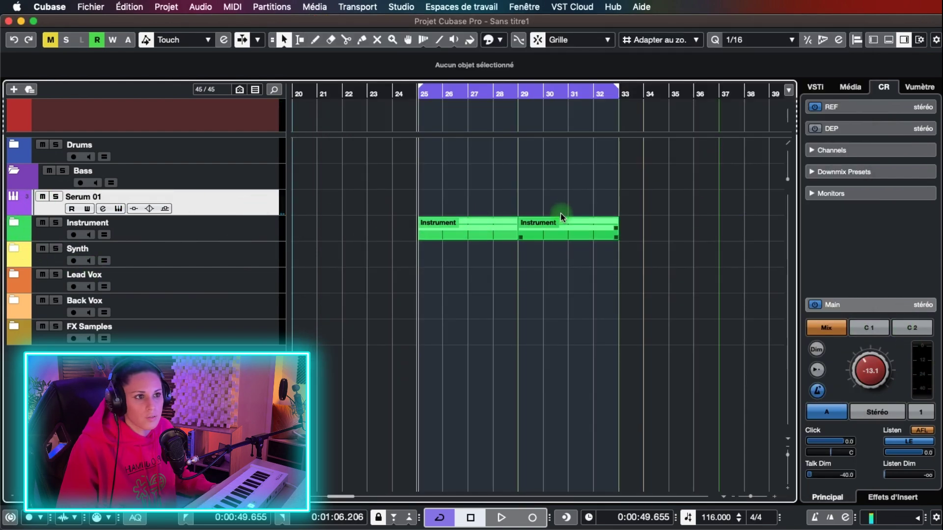
Draw the Serum bass line as one-bar notes across bars 25 to 32: G#2, F#2, E3, F#2, G#2, B2, G#2, F#2.
left_click(492, 226)
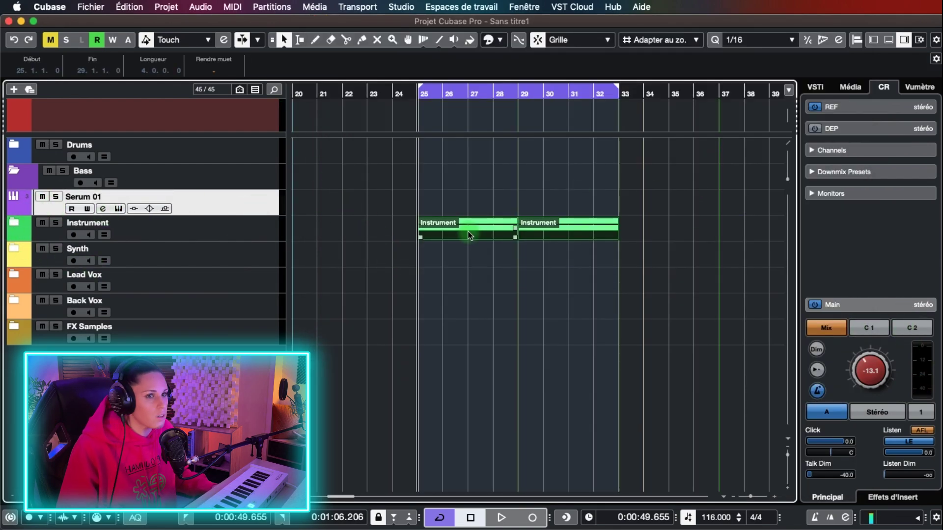
mouse_move(336, 330)
left_mouse_down()
mouse_move(406, 328)
mouse_move(376, 330)
left_mouse_up()
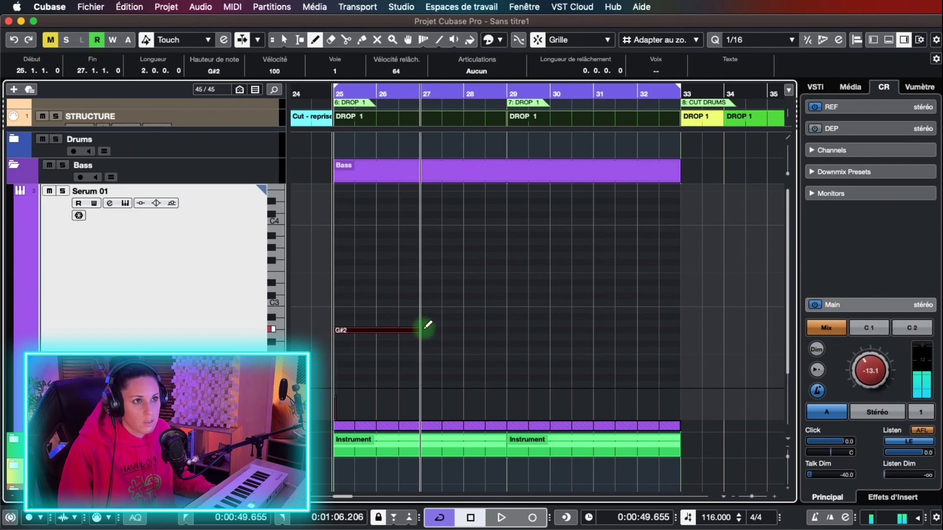
left_click_drag(377, 310, 431, 307)
mouse_move(424, 275)
left_mouse_down()
mouse_move(490, 275)
mouse_move(463, 275)
left_mouse_up()
left_click_drag(466, 343, 549, 330)
mouse_move(552, 275)
left_mouse_down()
mouse_move(591, 273)
mouse_move(572, 320)
left_mouse_up()
key("1")
key("8")
left_click_drag(597, 330, 679, 342)
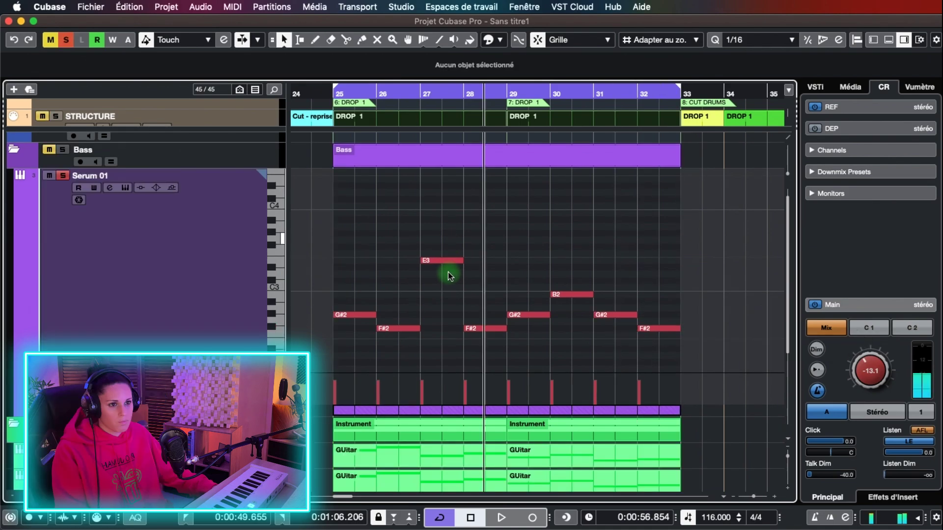
Lower the bass note in bar 27 by one octave to E2.
left_click(448, 261)
key("shift+Down")
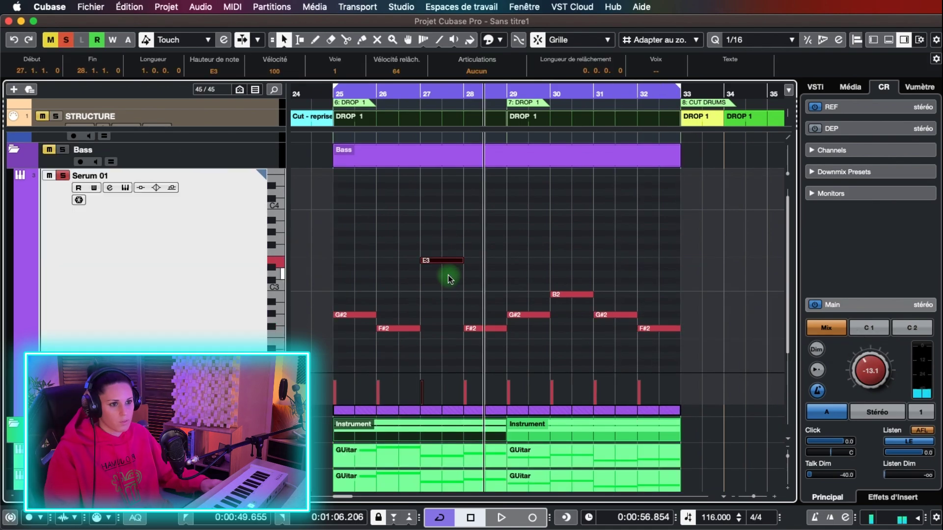
left_click(451, 262, "shift")
left_click(452, 262)
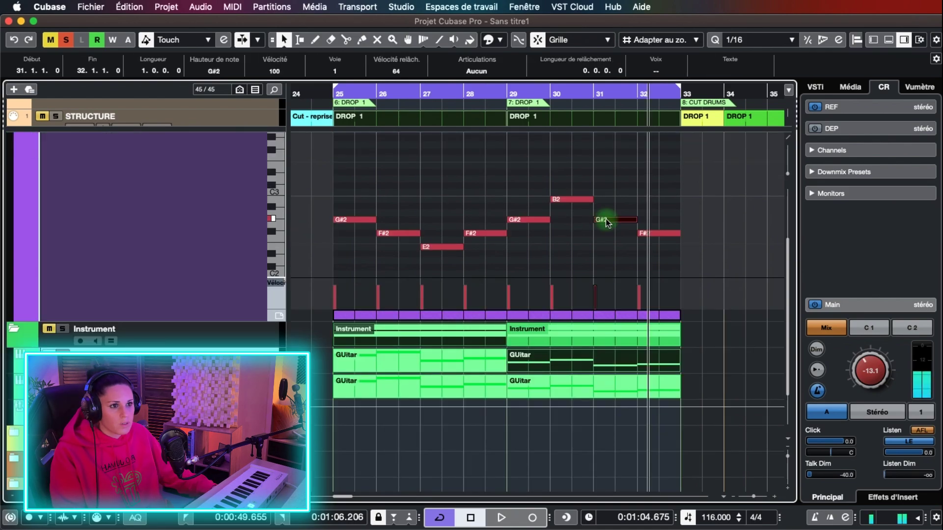
Change the bass note in bar 31 to E2 and play back the bass line.
left_click_drag(607, 223, 609, 250)
key("space")
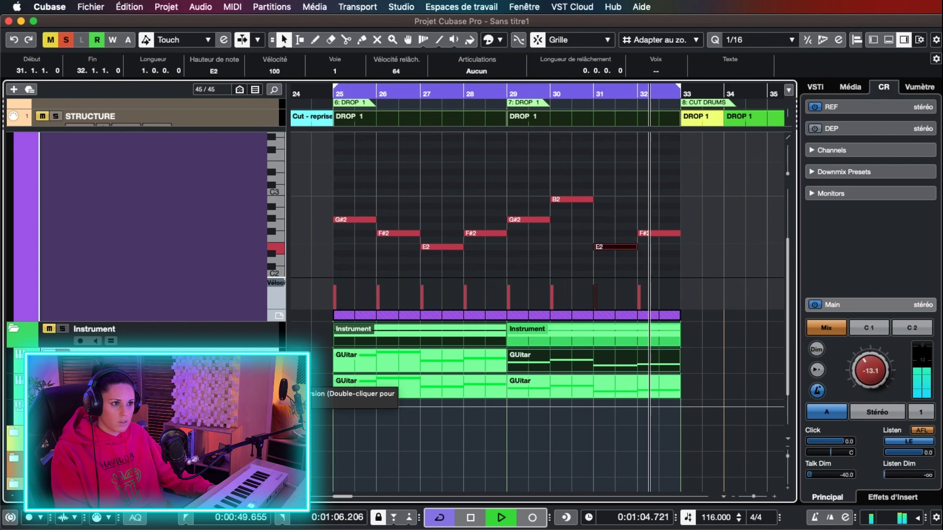
key("space")
Split the Serum G#2 bass note in bar 25 near its start to match the guitar rhythm.
scroll(571, 396, "left", 3)
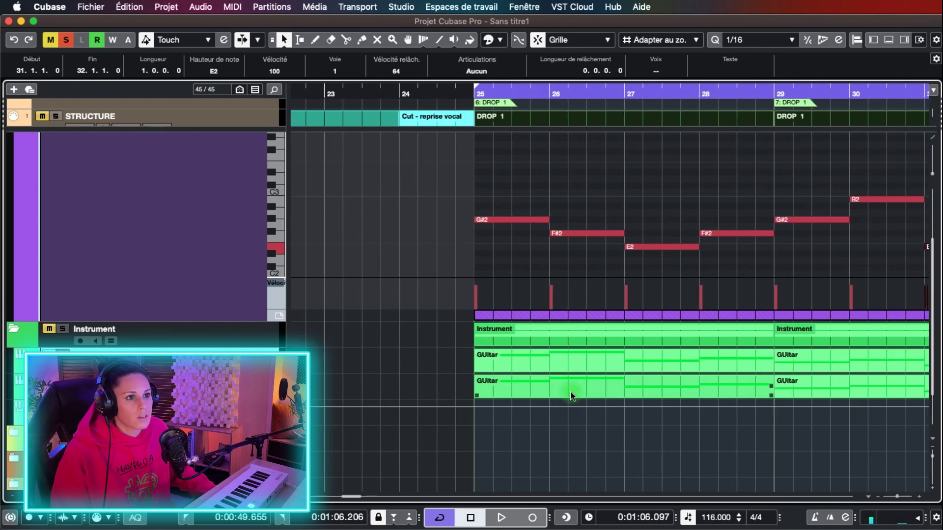
scroll(571, 396, "right", 3)
key("g")
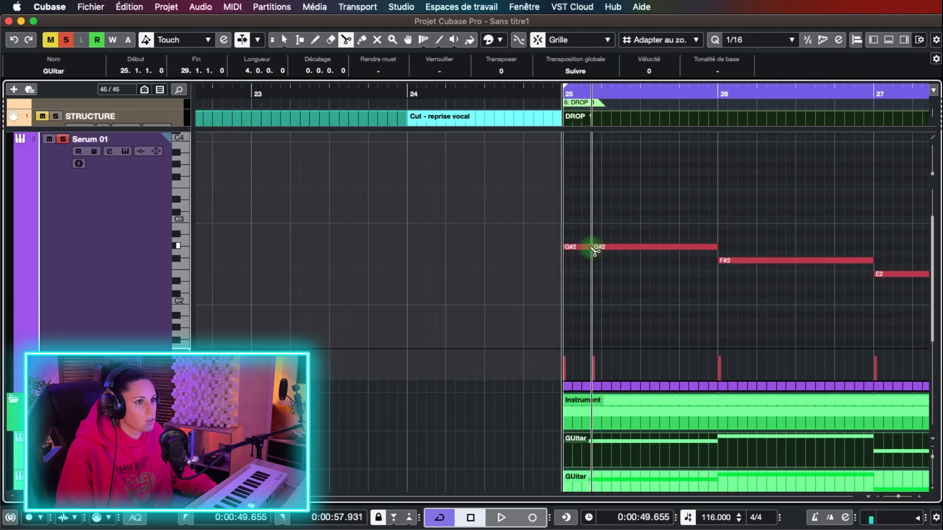
Split the Serum G#2 bass note in bar 25 into five pieces and remove the fourth to leave a gap before beat 4.
left_click(593, 246, "alt")
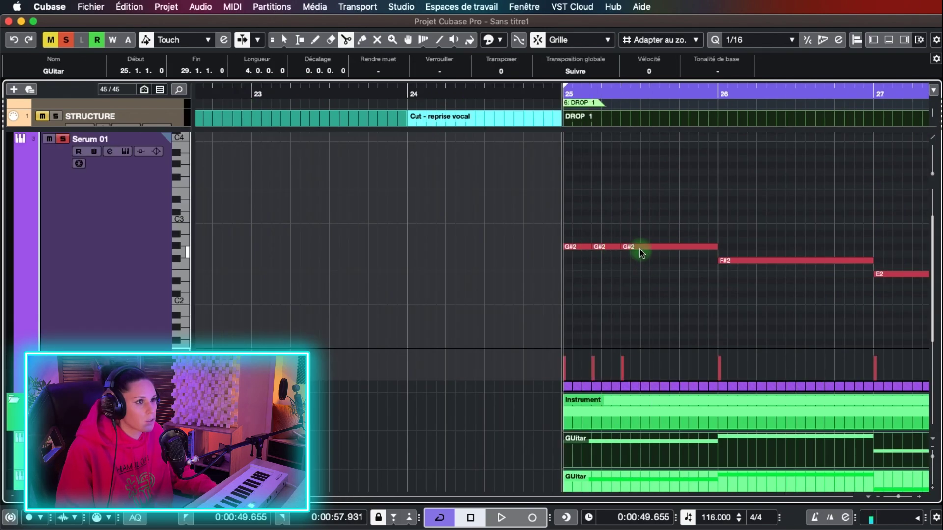
left_click(641, 247, "alt")
left_click(621, 247, "alt")
left_click(680, 247, "alt")
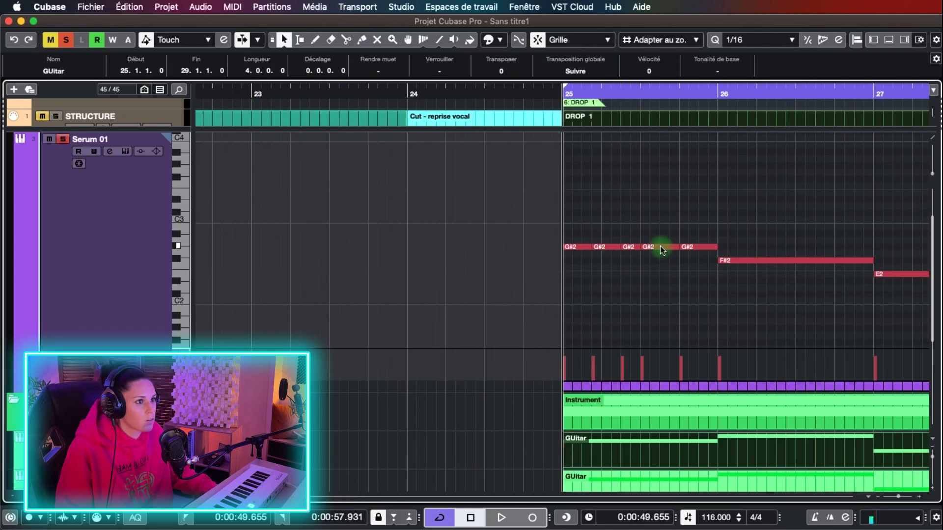
left_click(660, 247)
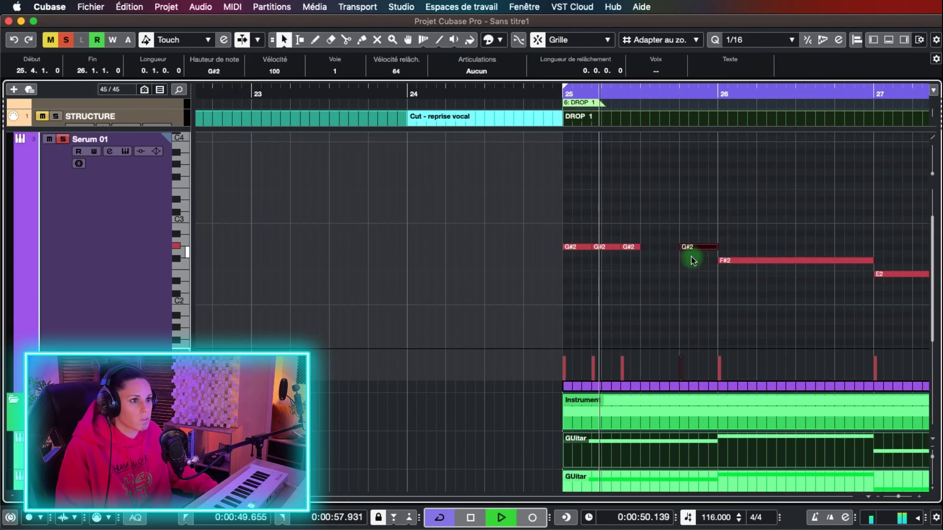
Shorten the first three G#2 notes of bar 25 together into staccato hits and play back the rhythm.
key("space")
left_click_drag(653, 232, 584, 265)
left_click_drag(637, 247, 629, 247)
key("KP_1")
key("space")
key("space")
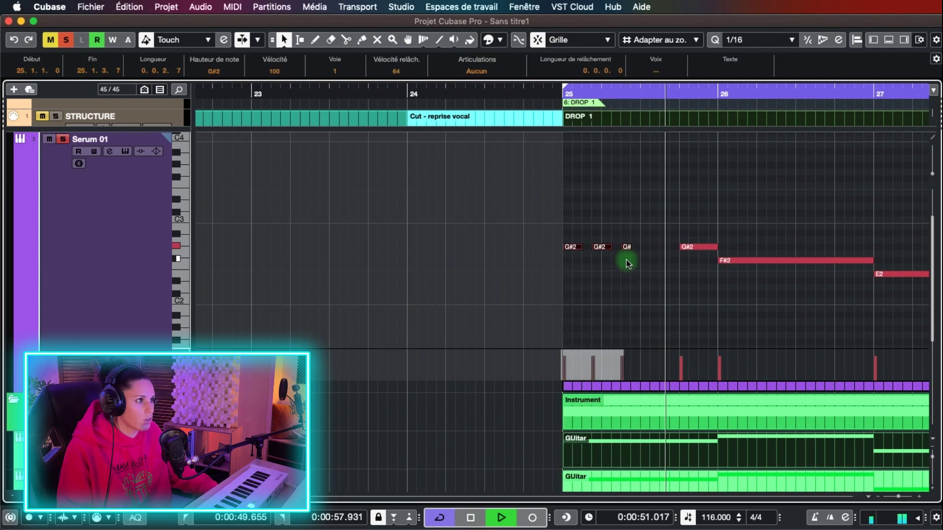
Replace the long F#2 note in bar 26 with a copy of the three short bar 25 notes at F#2.
left_click(726, 260)
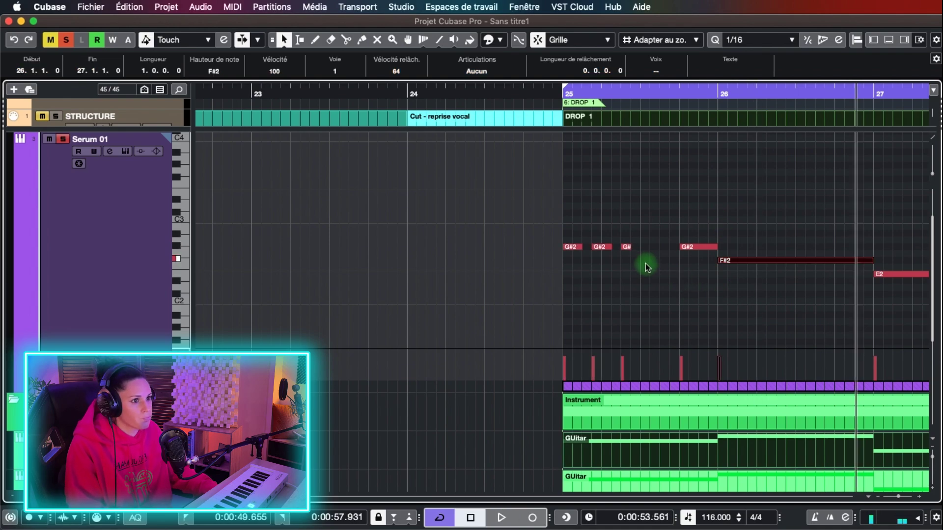
key("Delete")
left_click_drag(646, 267, 571, 251)
left_click_drag(743, 258, 726, 264)
key("space")
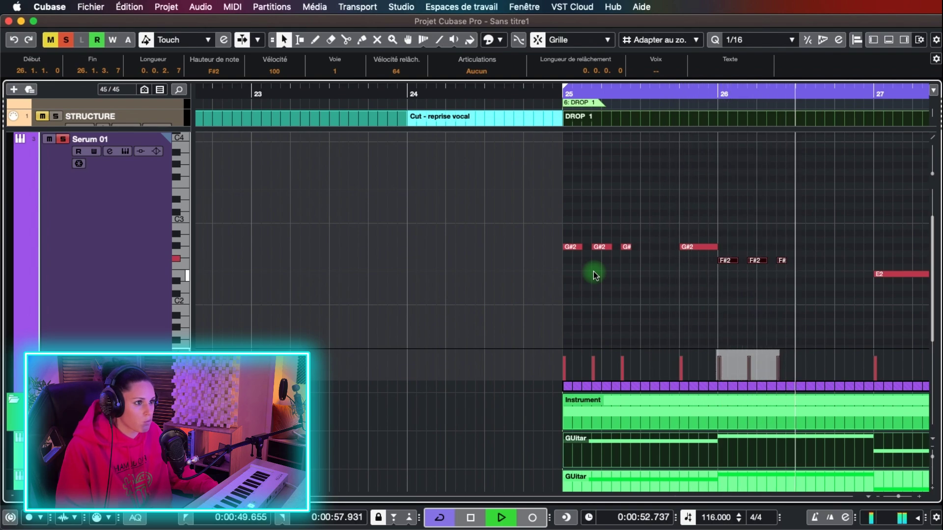
Split the last G#2 note of bar 25 in half, shorten both halves, and play back the result.
scroll(593, 274, "right", 5)
key("space")
key("3")
left_click(477, 248)
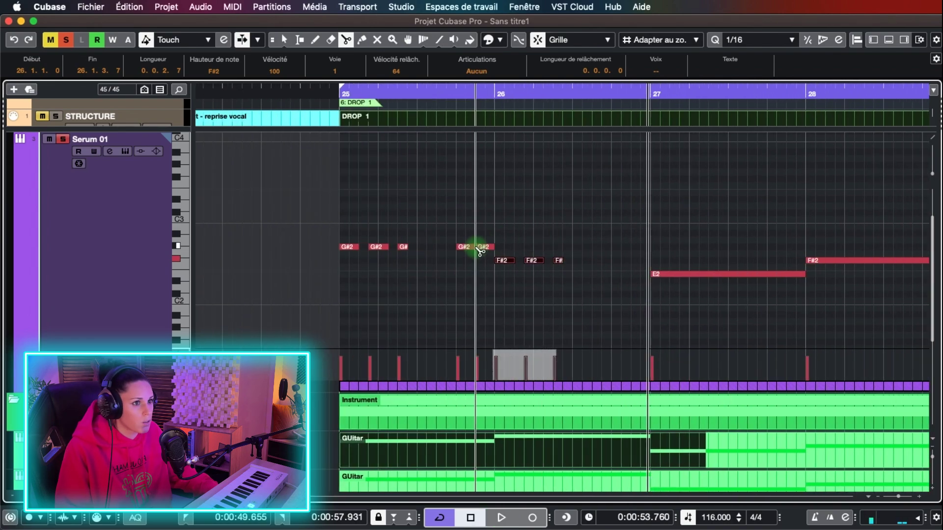
key("1")
left_click_drag(517, 234, 460, 251)
left_click_drag(493, 247, 483, 248)
key("space")
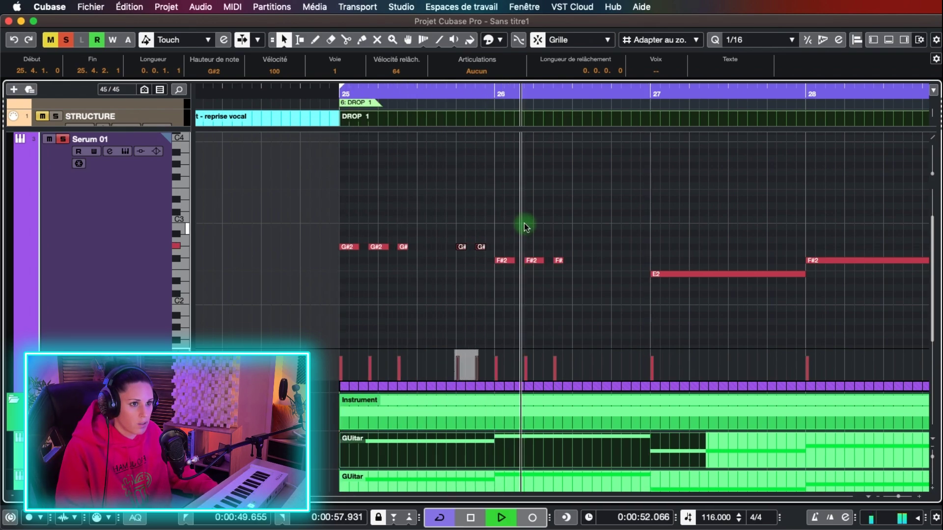
key("space")
Copy the two short notes at the end of bar 25 to the end of bar 26 as F#2.
left_click(476, 250)
mouse_move(500, 231)
left_mouse_down()
mouse_move(444, 258)
mouse_move(490, 247)
mouse_move(619, 253)
left_mouse_up()
scroll(511, 249, "up", 1)
key("space")
scroll(598, 253, "down", 2)
key("space")
key("super+d")
Draw a short B2 note on beat 4 of bar 26 above the F#2 note and play back the line.
key("8")
left_click(616, 219)
key("1")
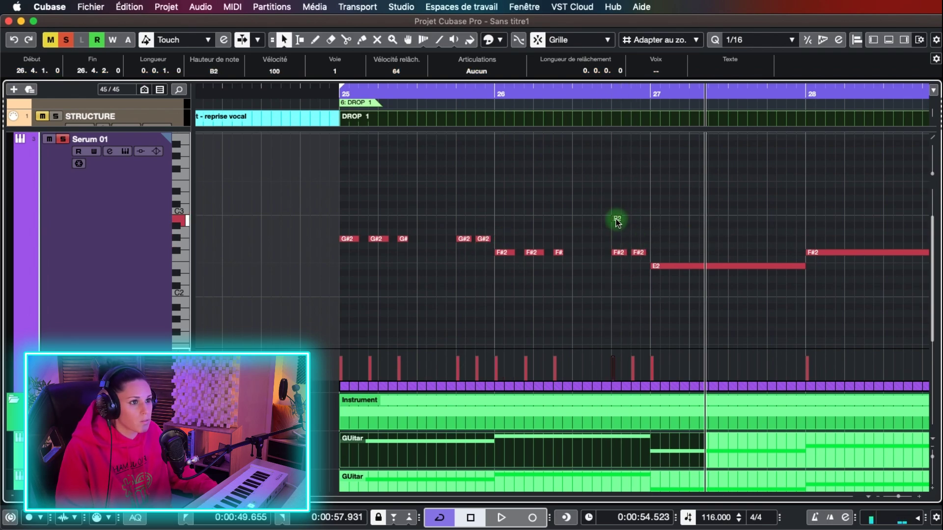
key("space")
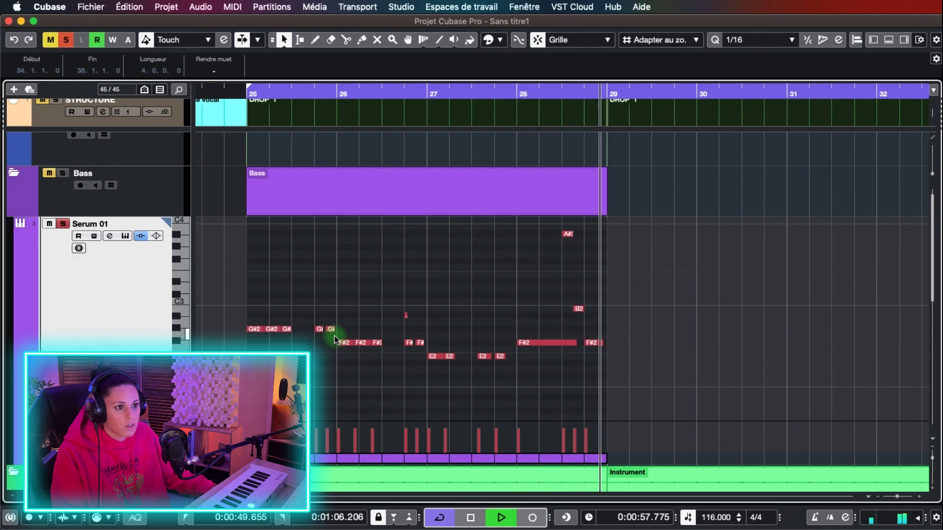
Load the Clarity preset from Classic Textures in the Serum bass's iZotope Trash 2 and lower its wet mix.
key("space")
left_click(462, 212)
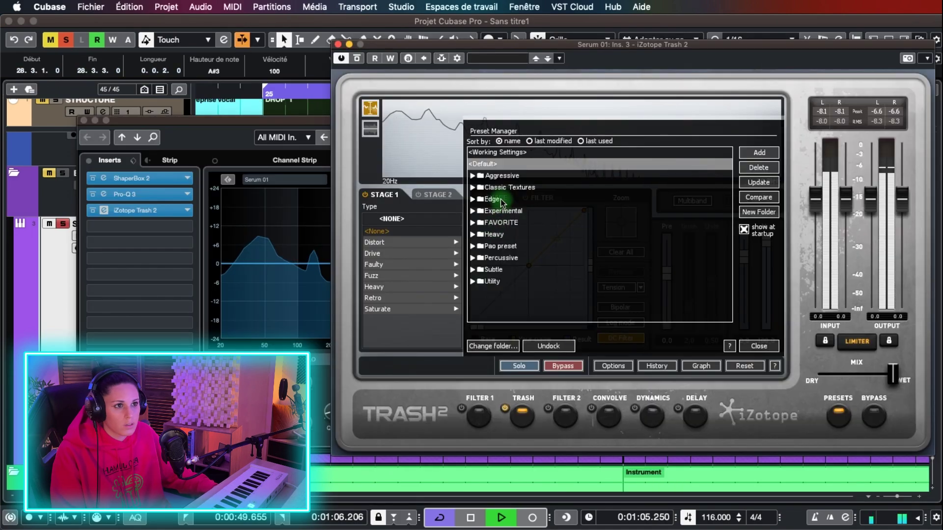
left_click(477, 189)
left_click(488, 270)
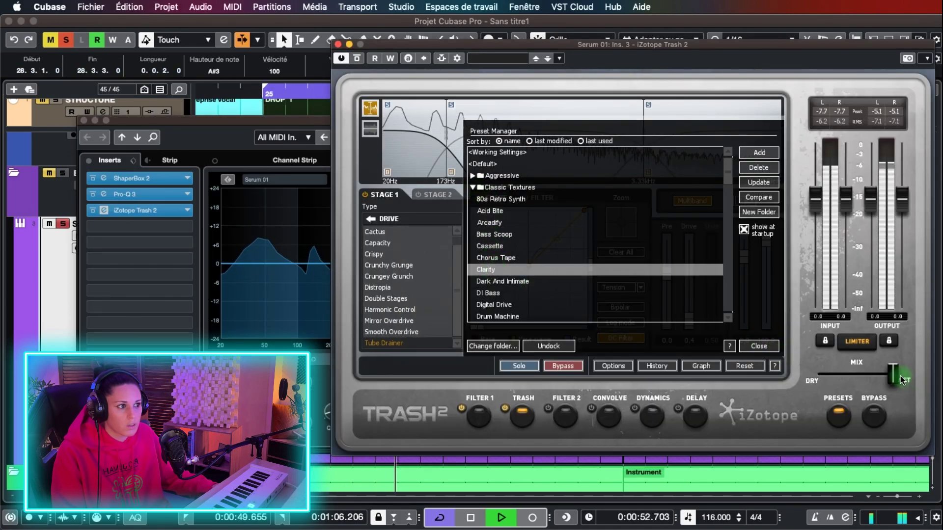
left_click_drag(902, 381, 839, 383)
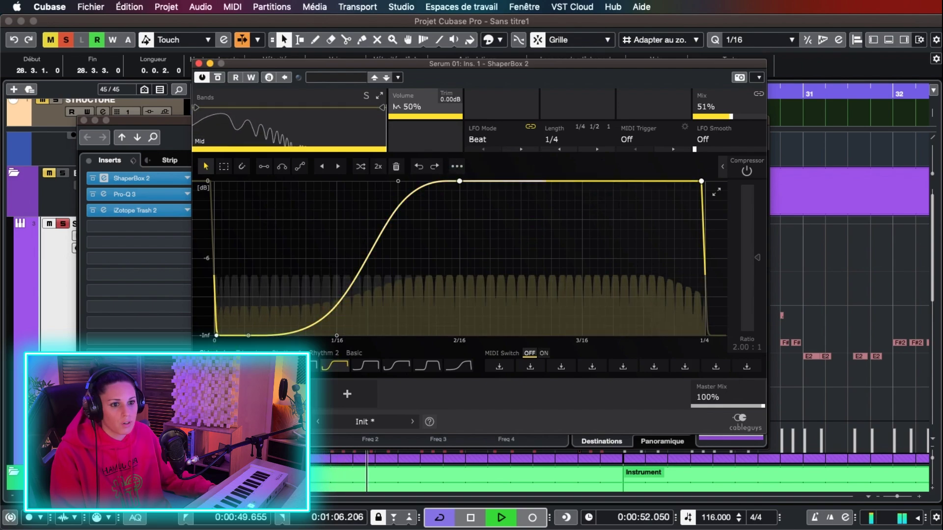
Show the mono Width shaper in the Serum bass's ShaperBox 2 and move its Pro-Q 3 high cut slightly higher in frequency.
left_click(286, 395)
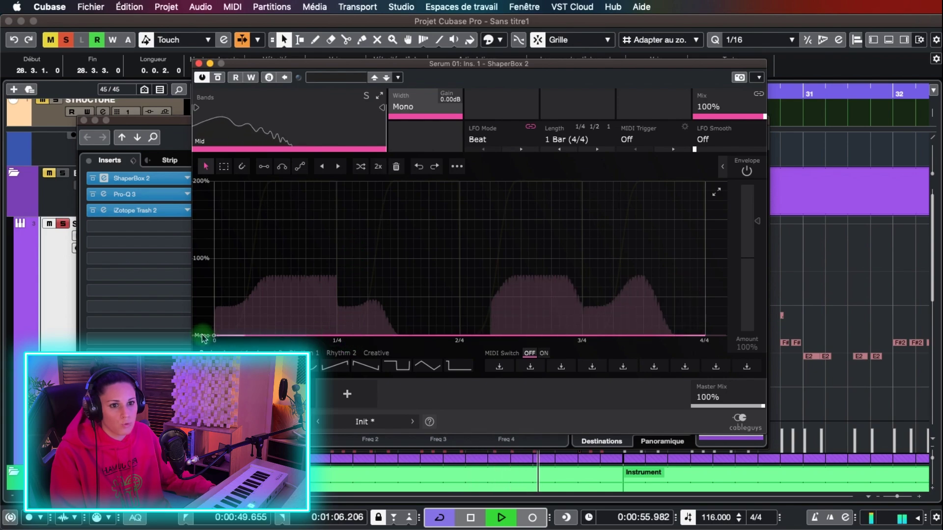
left_click(103, 194)
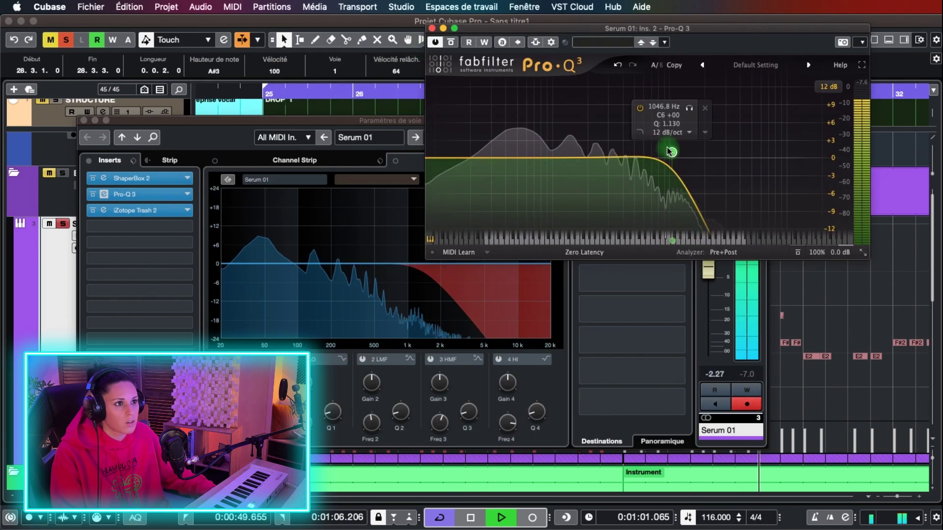
left_click_drag(672, 152, 688, 152)
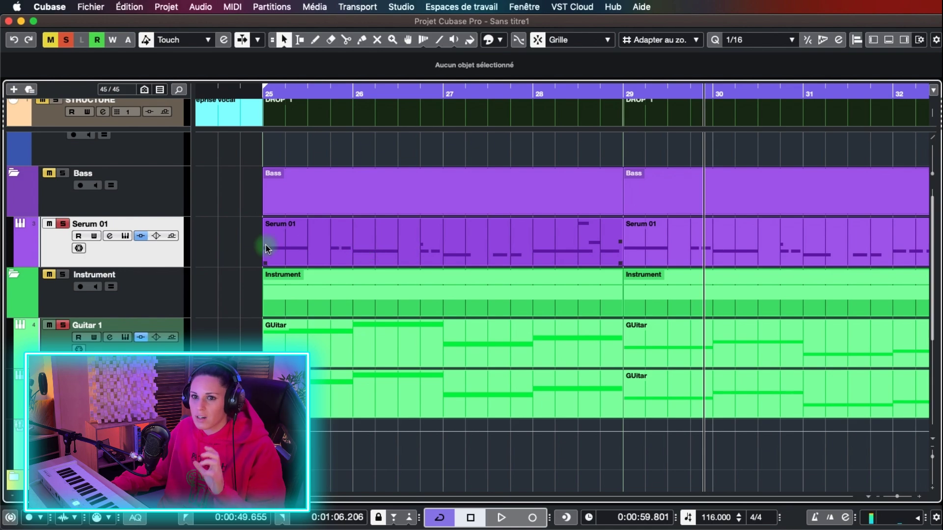
Add a Nexus instrument track directly below the Serum 01 track.
left_click(157, 249)
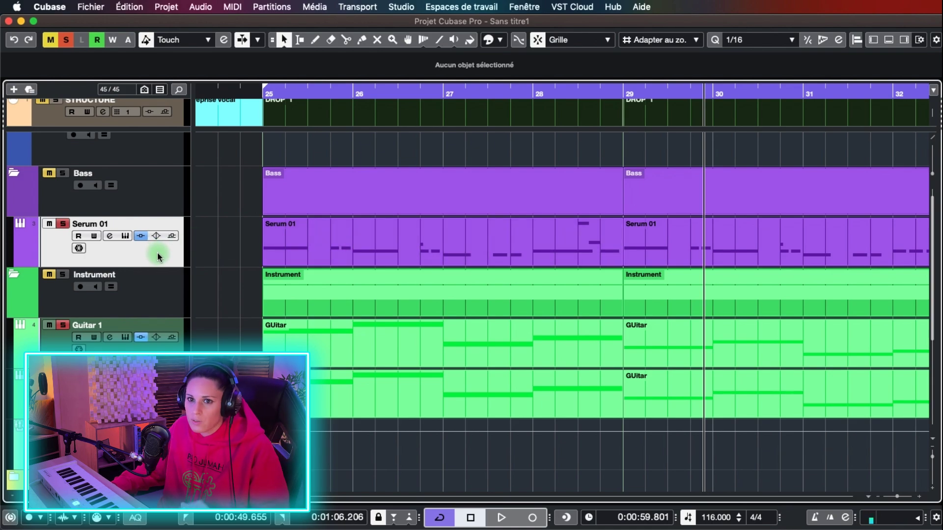
key("t")
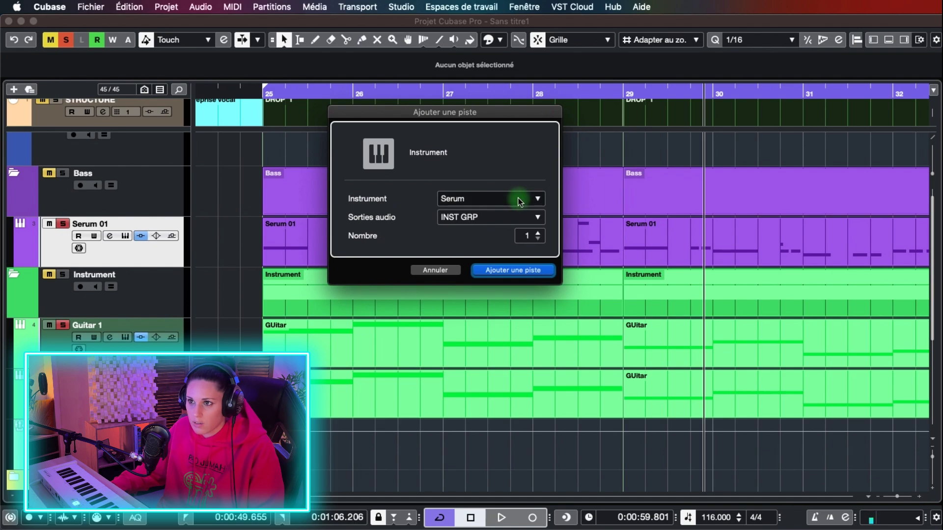
left_click(519, 198)
type("n")
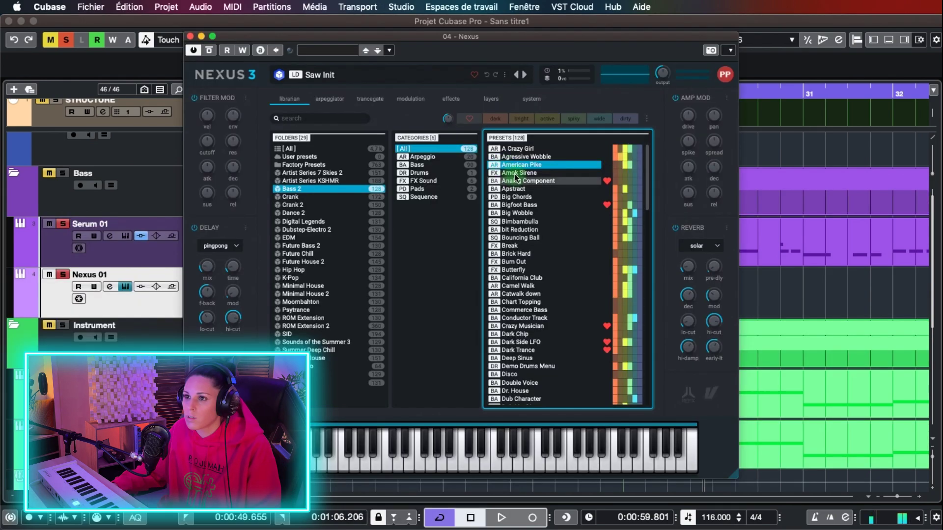
Audition the Apstract, Bigfoot Bass and bit Reduction presets from the Nexus Bass 2 folder and close the instrument.
left_click(516, 188)
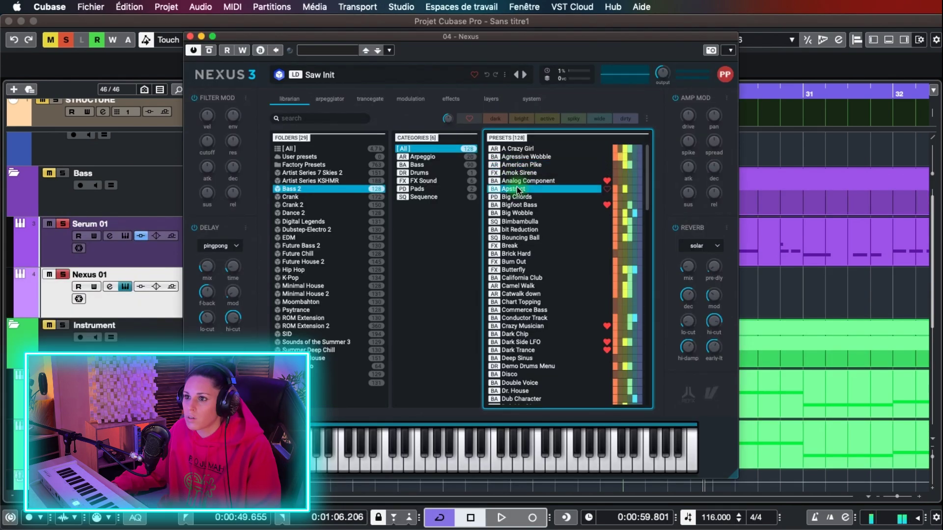
left_click(524, 203)
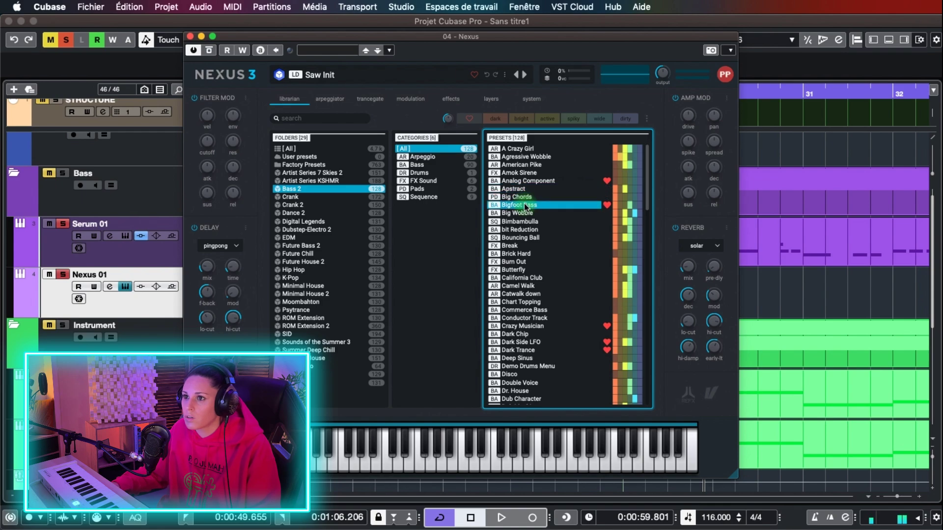
left_click(525, 238)
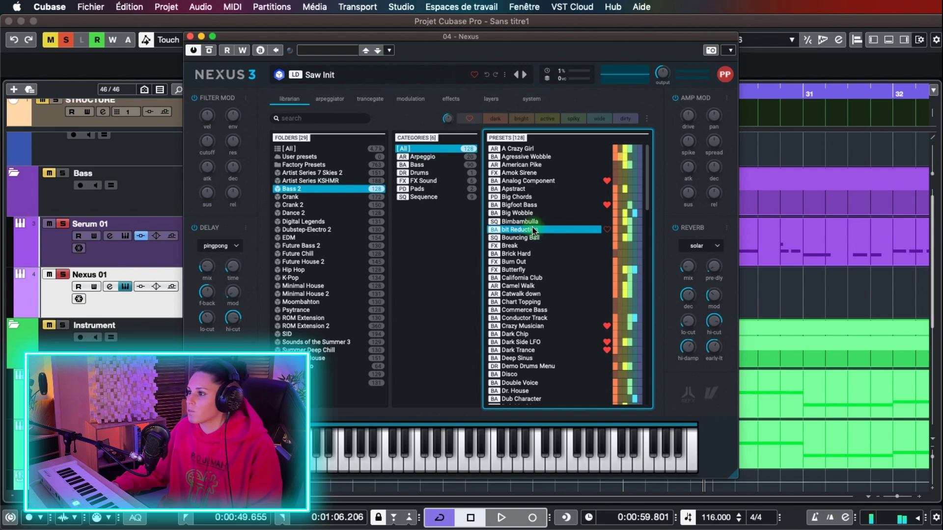
key("super+w")
Duplicate the Serum 01 bass pattern onto the Nexus 01 track and open its notes for in-place editing.
left_click(452, 223)
left_click(171, 286)
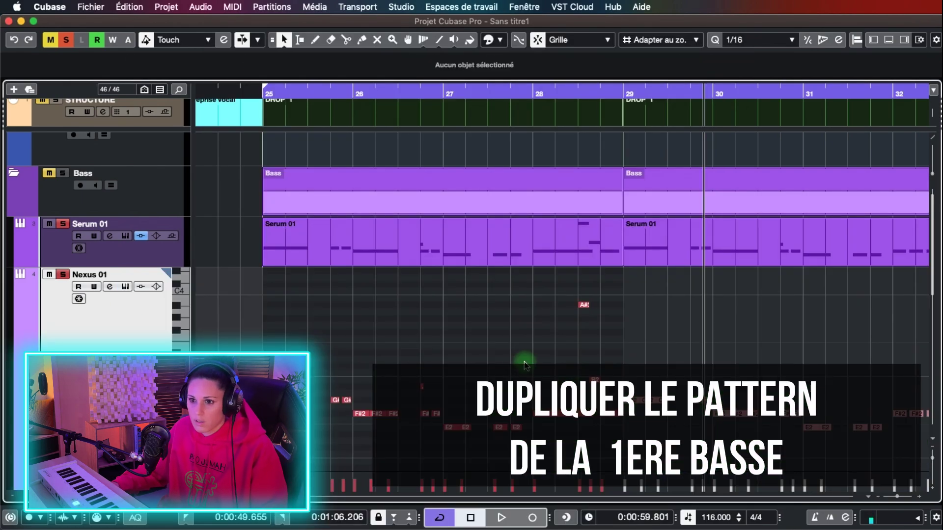
left_click(110, 287)
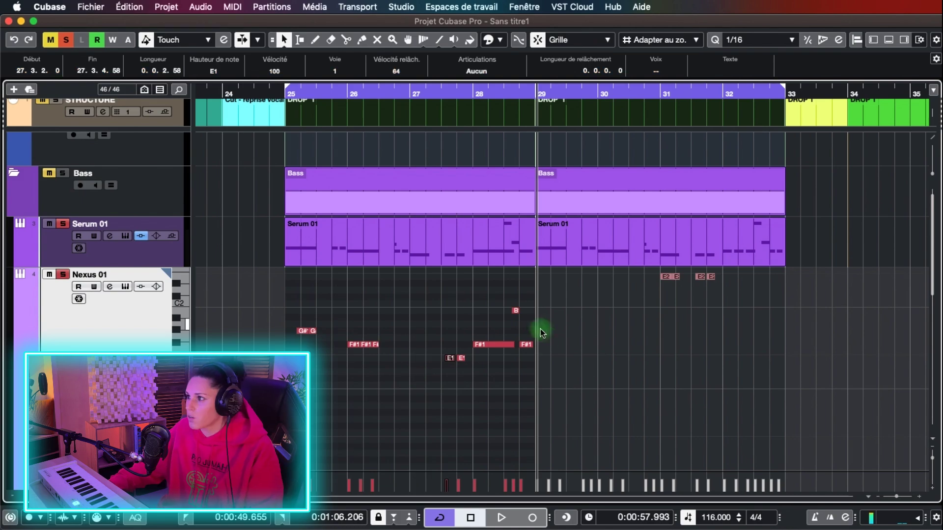
Cut the long F#1 note at the start of bar 28 on Nexus 01 into three short hits separated by gaps.
key("h")
left_click(423, 346, "alt")
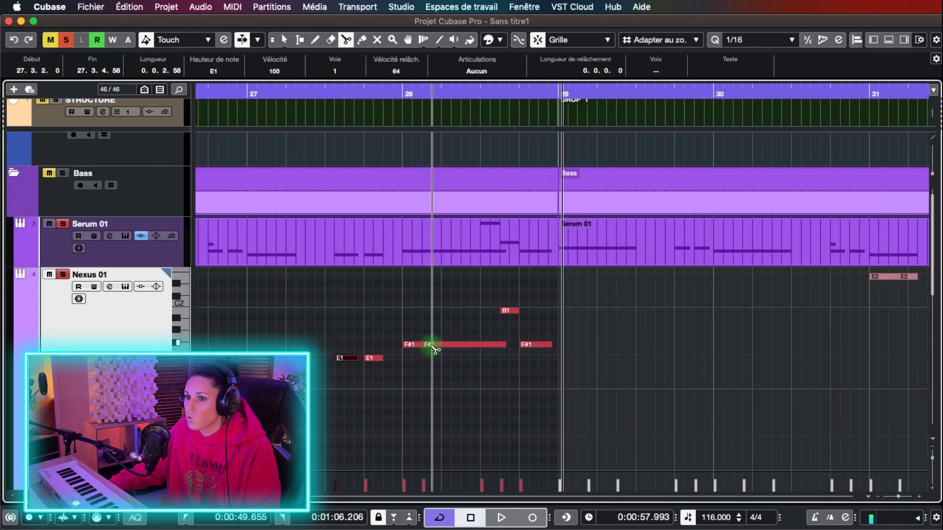
left_click(433, 346, "alt")
left_click(427, 346)
key("Delete")
right_click(454, 346)
left_click(518, 346)
left_click(453, 346)
key("1")
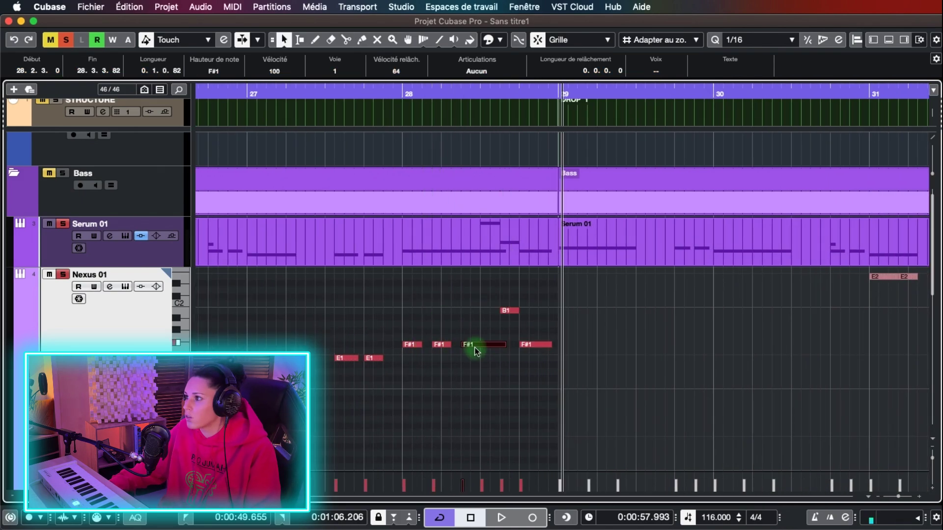
left_click_drag(504, 345, 481, 344)
Split the last F#1 note of bar 28 on Nexus 01 near its middle.
scroll(492, 294, "up", 3)
key("3")
left_click(538, 385)
key("1")
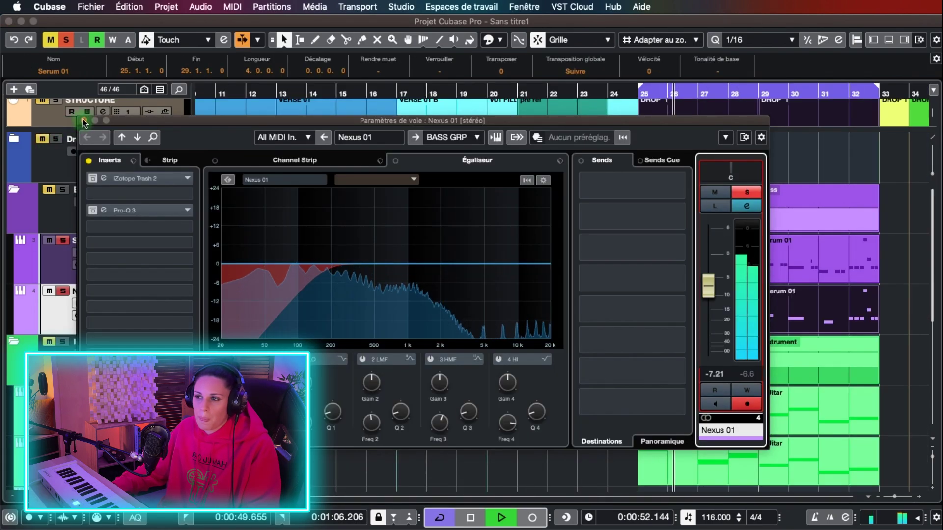
Reopen the Nexus 01 channel settings, activate the iZotope Trash 2 insert, and open the plug-in.
left_click(84, 121)
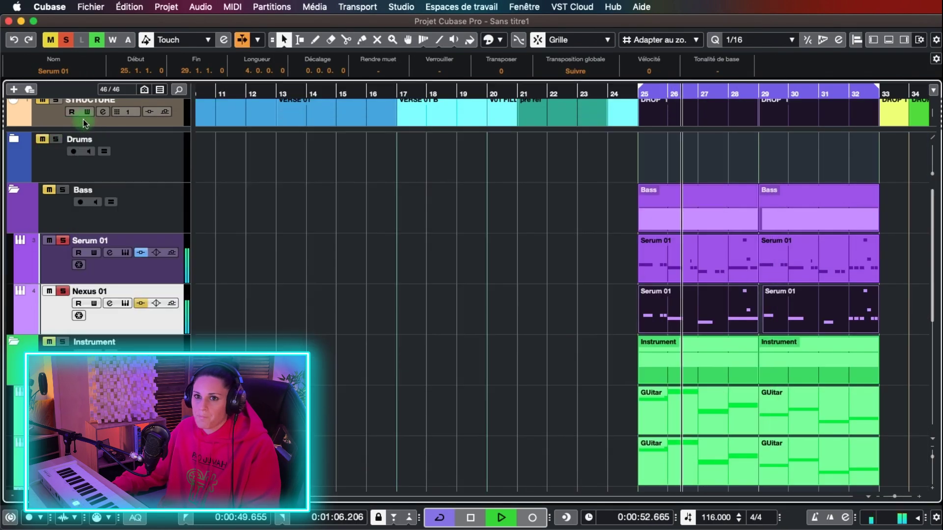
left_click(109, 304)
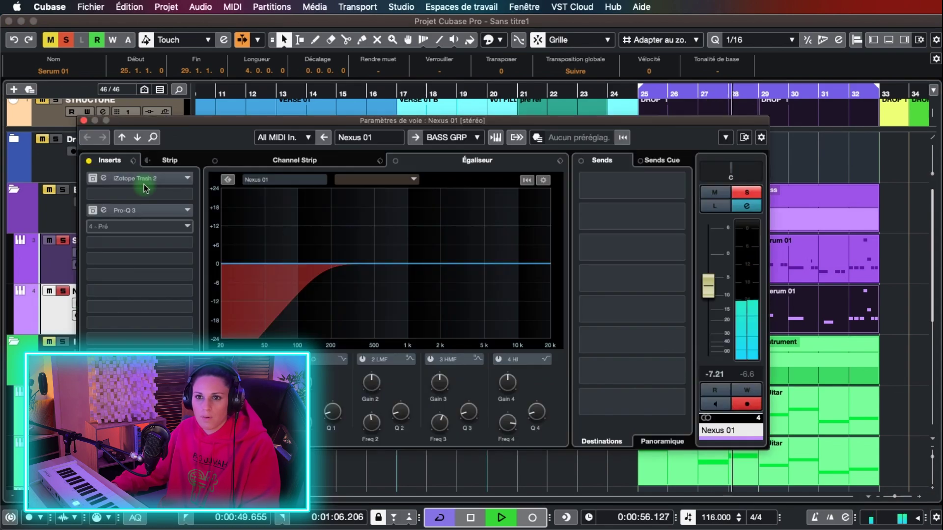
left_click(102, 180)
left_click(94, 179)
left_click(102, 180)
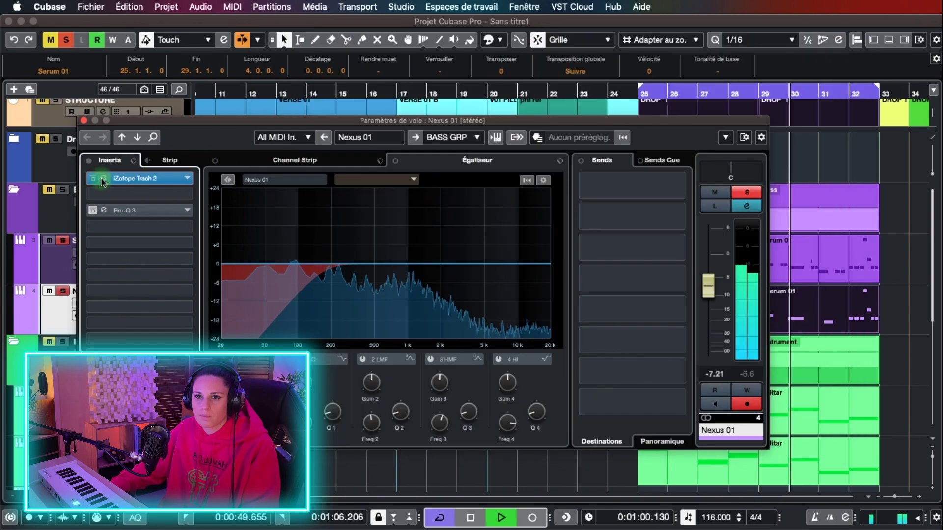
left_click(102, 178)
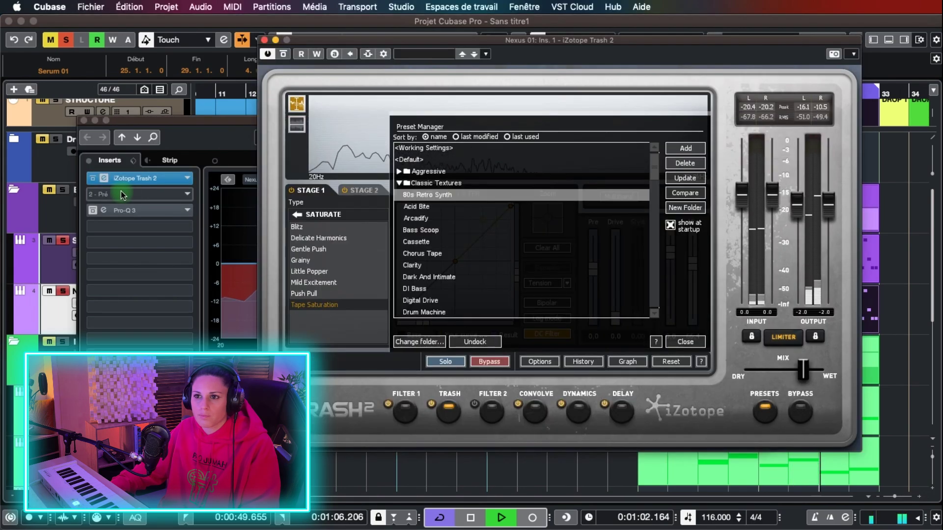
Select the 80s Retro Synth preset from Classic Textures in the Nexus bass's Trash 2.
left_click(447, 195)
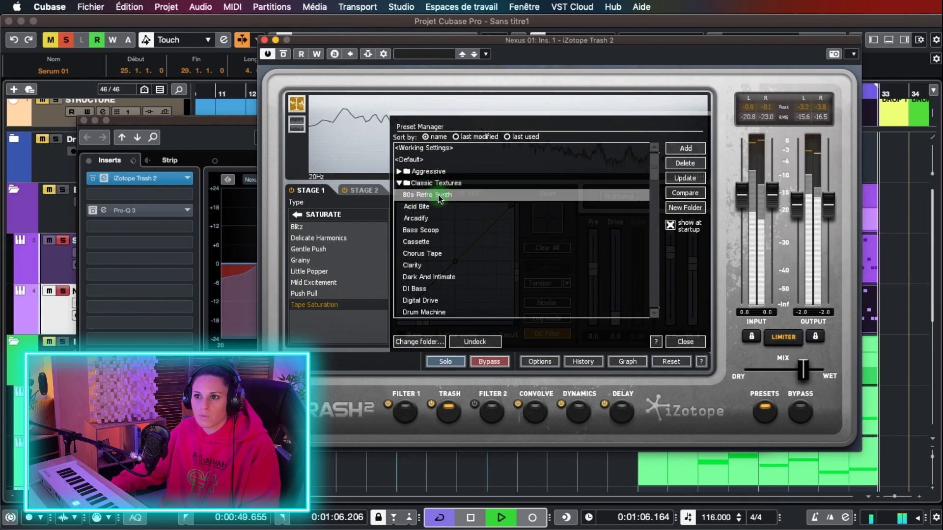
left_click(433, 184)
left_click(428, 197)
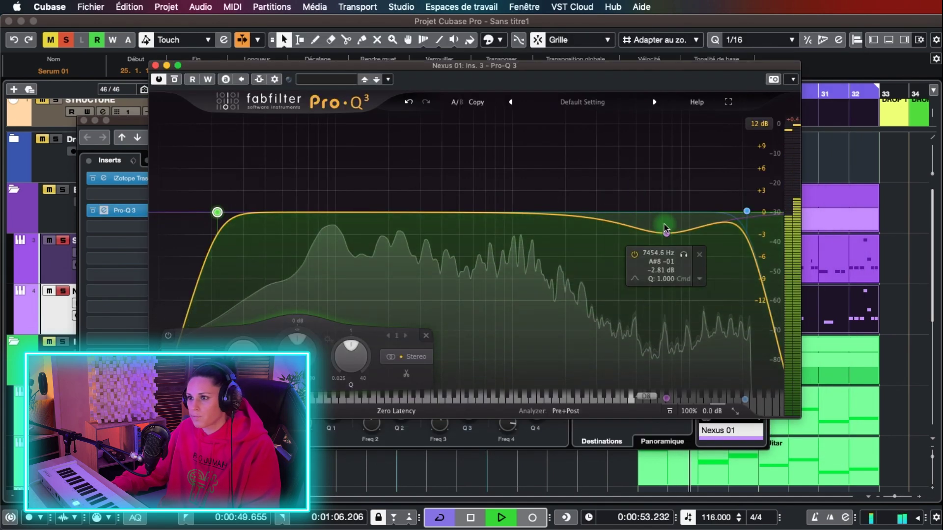
Compare the Nexus bass with and without the 7454.6 Hz cut in Pro-Q 3 by bypassing and re-enabling that band.
left_click(634, 255)
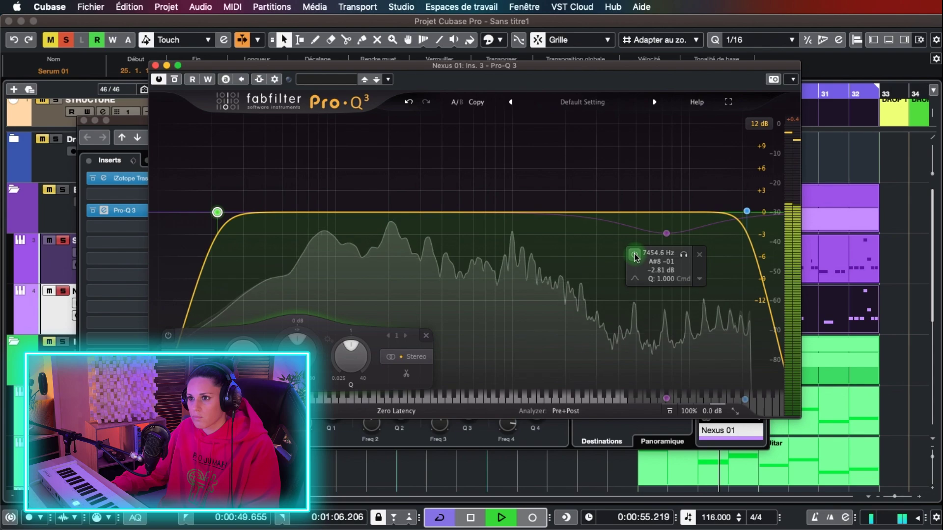
left_click(634, 254)
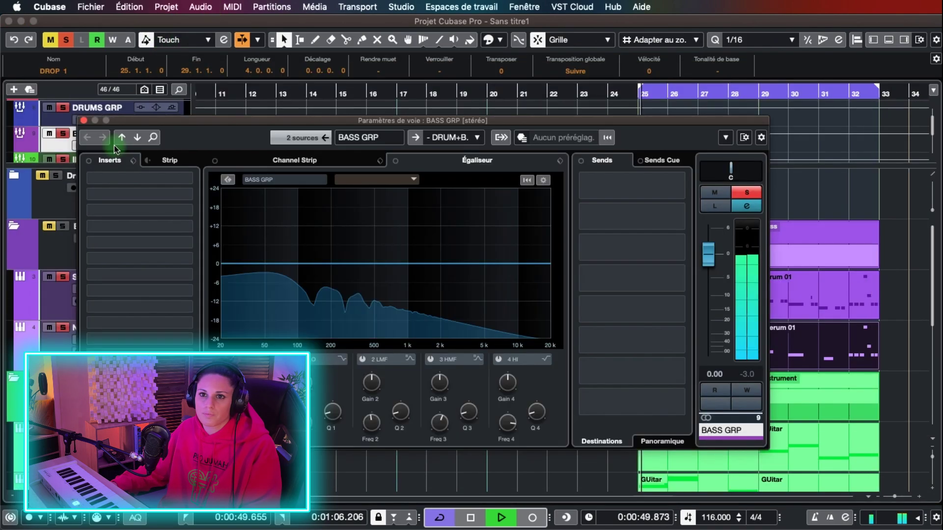
Lower the BASS GRP level to -1.18 and apply a 24 dB/oct low cut with a Pro-Q 3 insert.
left_click(114, 146)
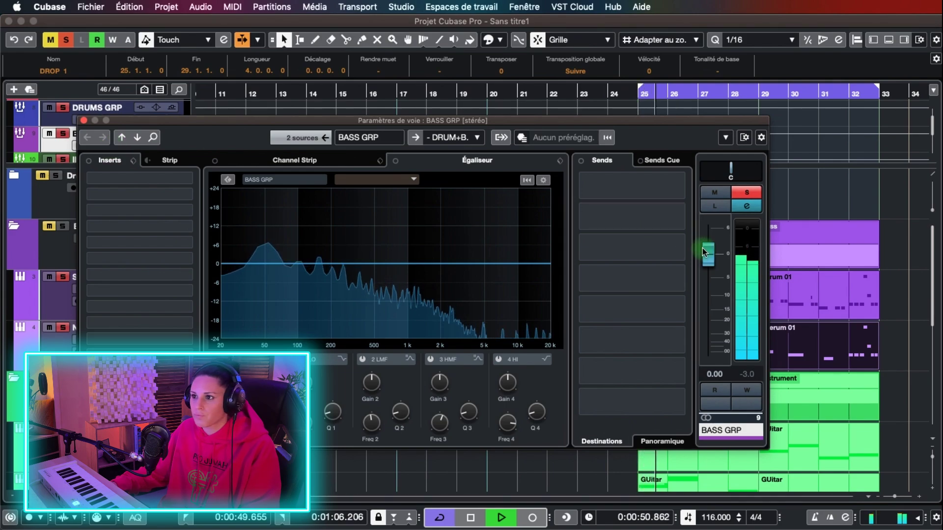
left_click_drag(703, 252, 718, 270)
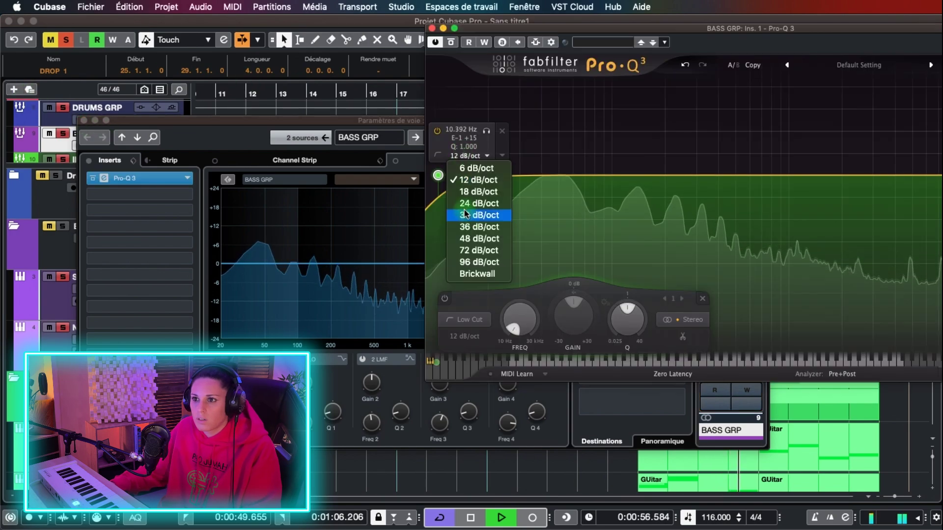
left_click(466, 203)
left_click_drag(441, 177, 493, 172)
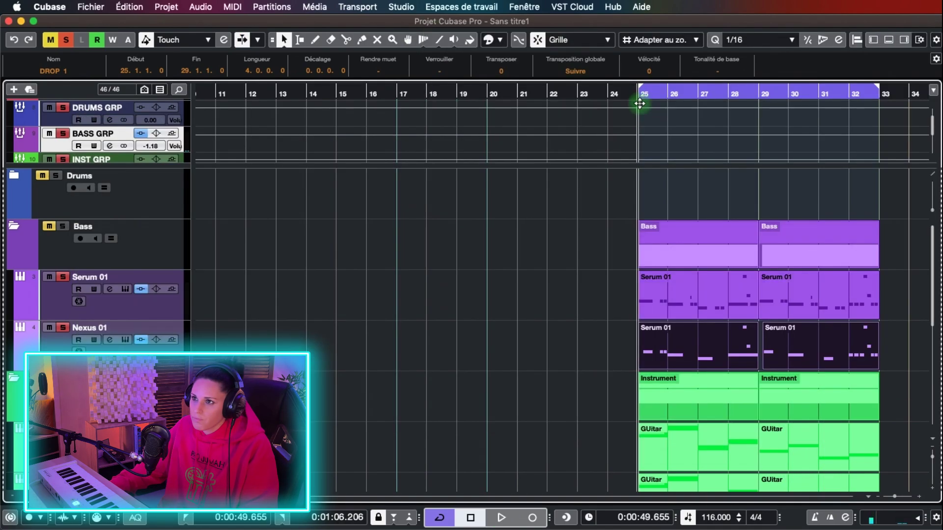
Play back the loop and load ShaperBox 2 into the second insert slot of BASS GRP.
key("space")
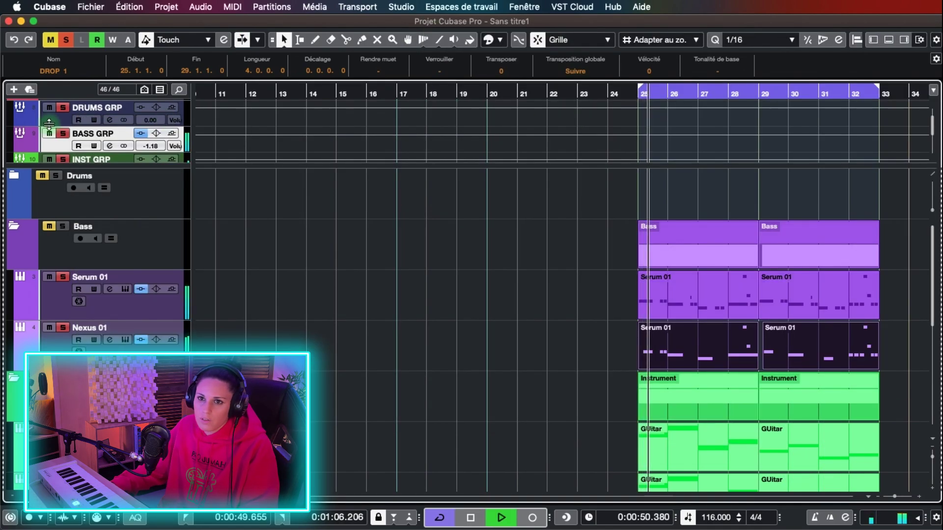
left_click(112, 146)
left_click(149, 199)
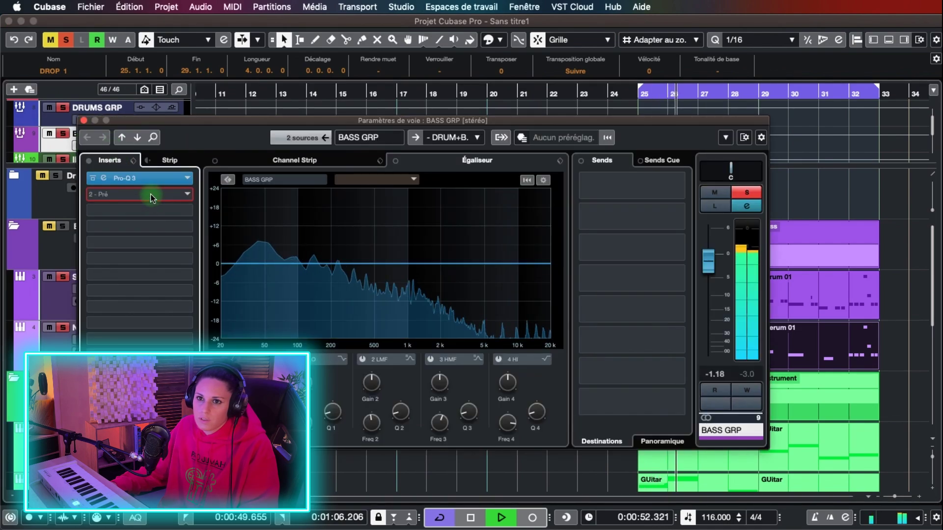
type("shaper")
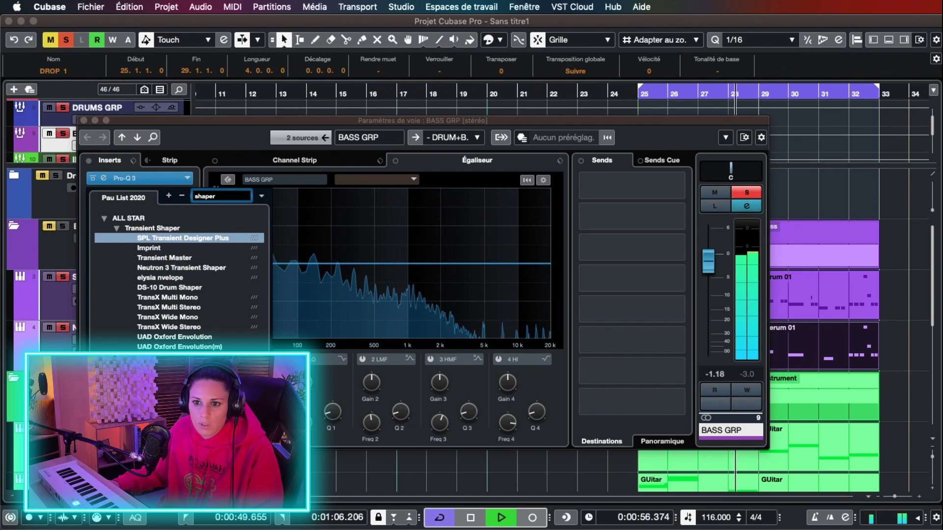
left_click(157, 388)
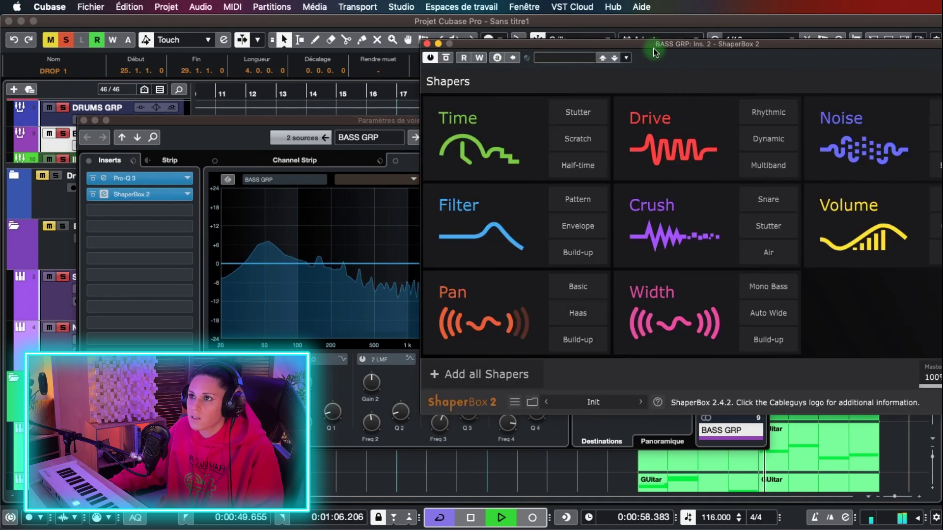
left_click_drag(653, 53, 290, 98)
Add ShaperBox 2's Volume shaper with the slow-rising sidechain curve at 35% mix, then close the settings and stop playback.
left_click(541, 261)
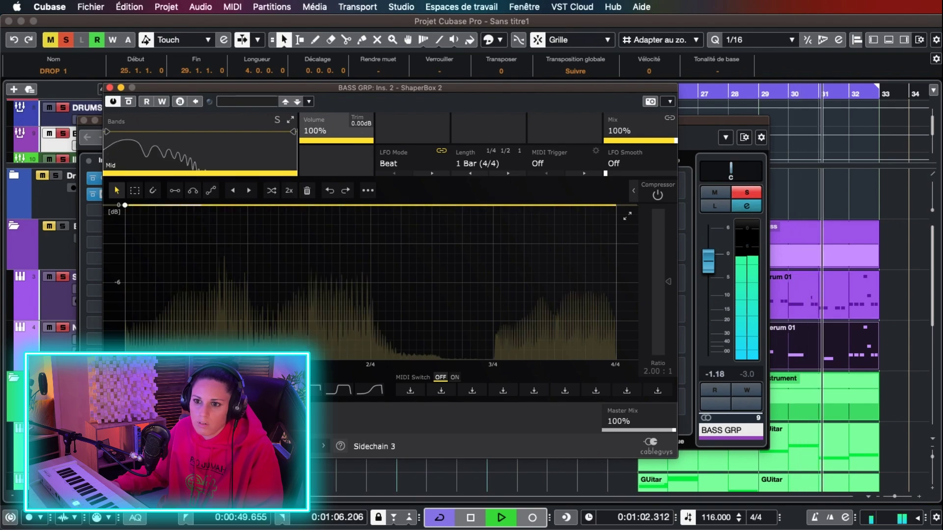
left_click(184, 390)
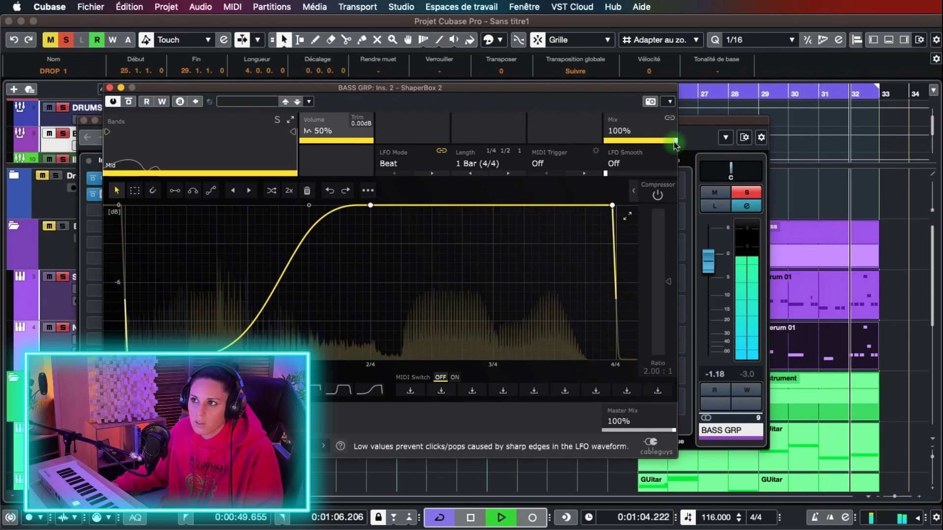
left_click_drag(676, 144, 635, 142)
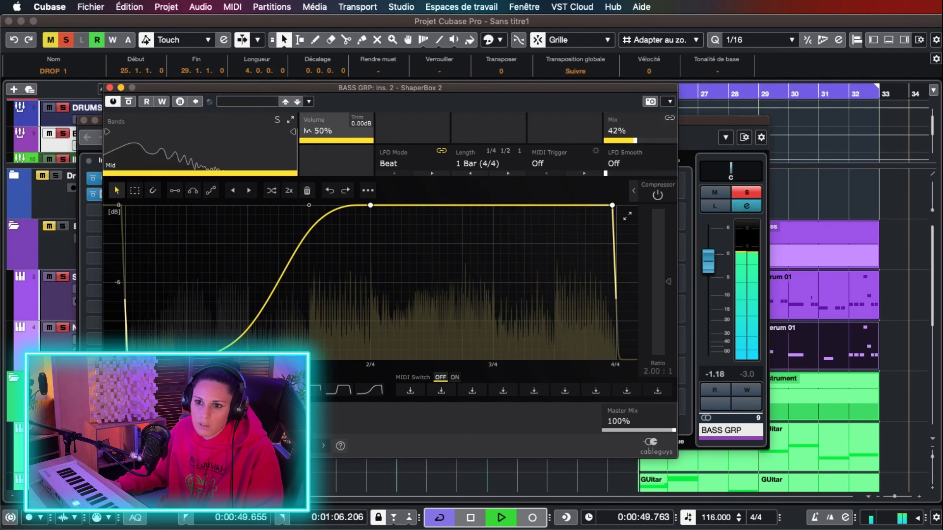
left_click(153, 390)
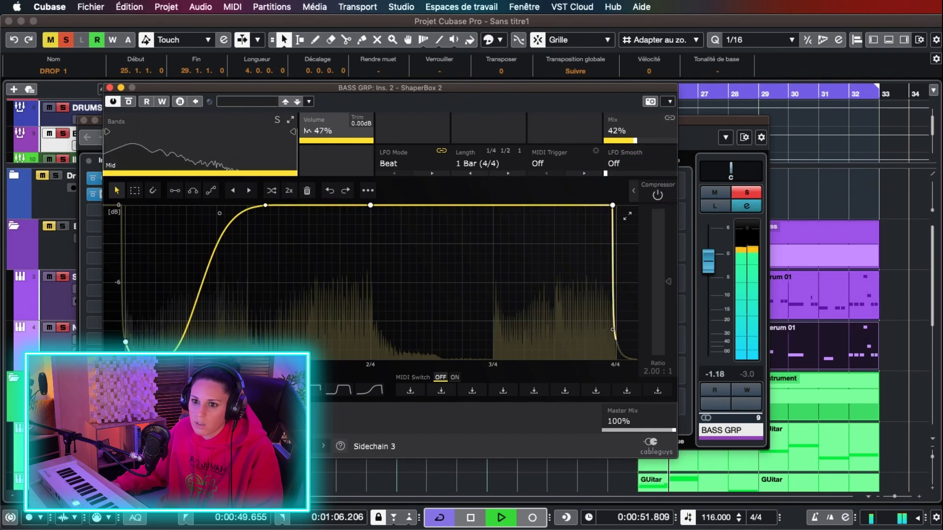
left_click(184, 390)
left_click_drag(633, 140, 623, 139)
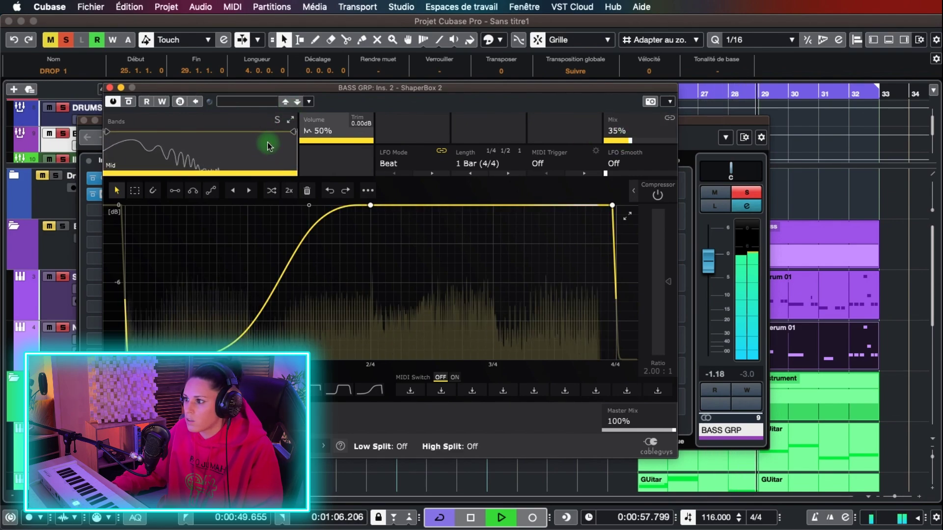
left_click(110, 88)
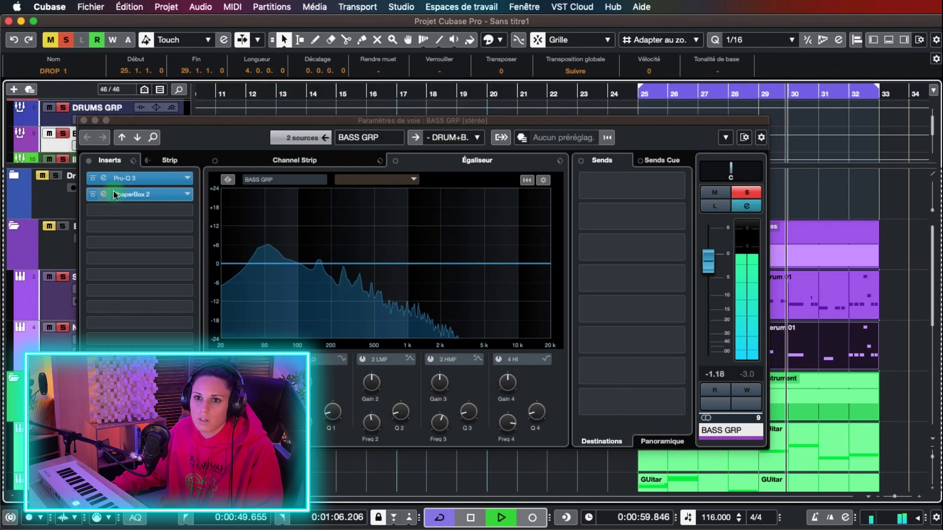
left_click(84, 120)
key("space")
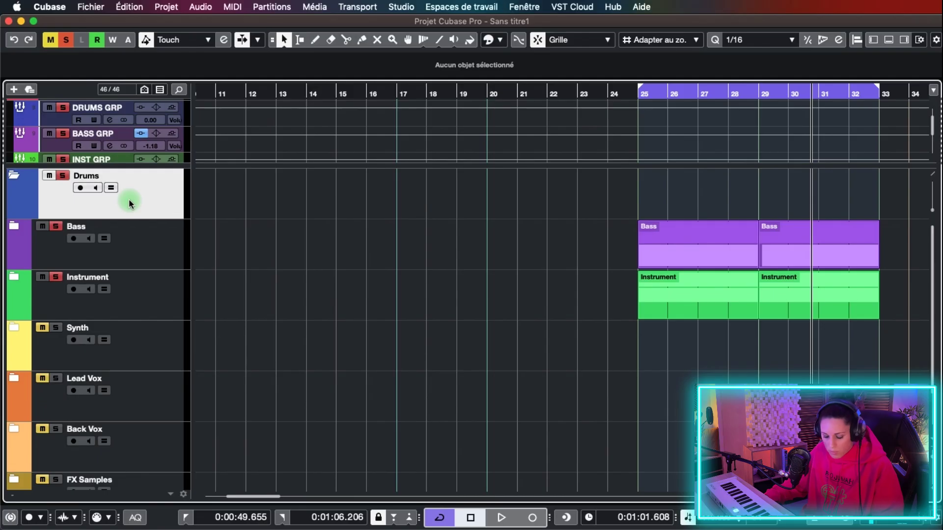
Add one Serum instrument track inside the Drums folder.
double_click(119, 222)
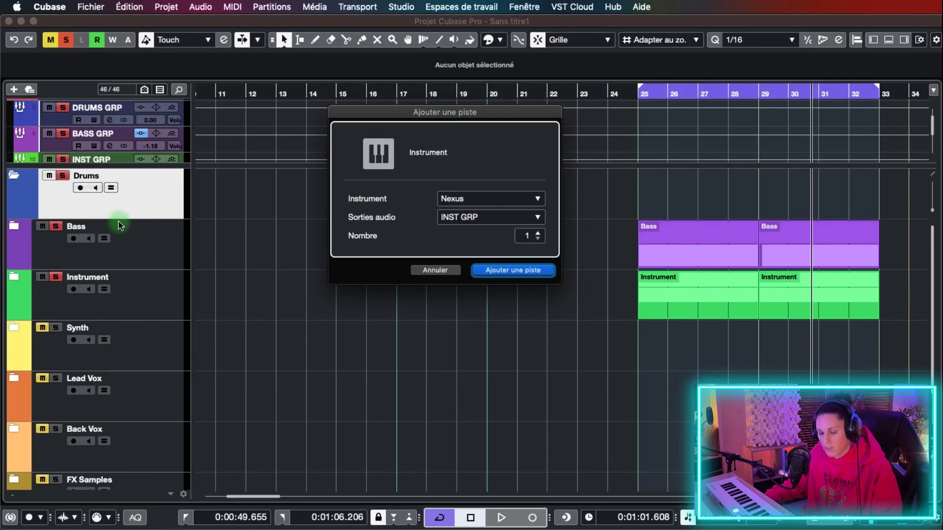
left_click(488, 205)
type("serum")
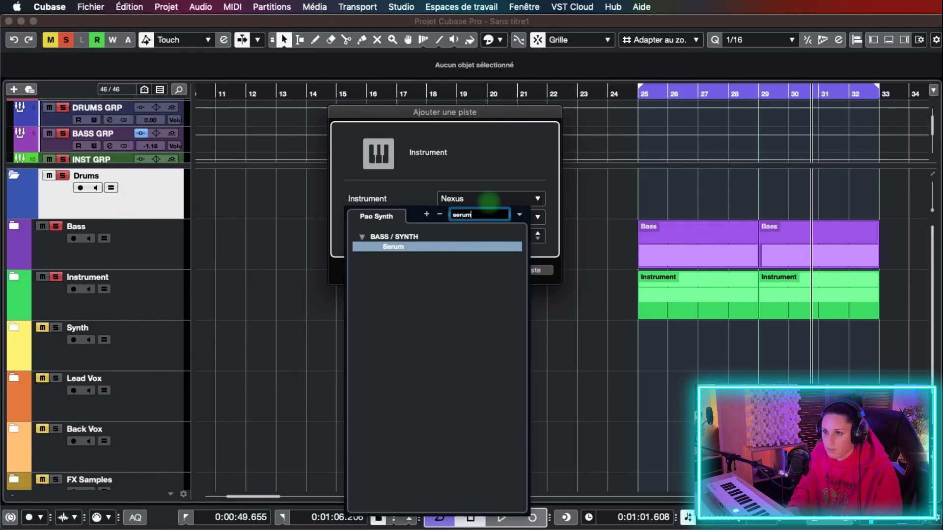
key("Return")
key("Return")
Load the Analog_BD_Sin wavetable into Serum's oscillator A and set its octave to -1.
left_click(418, 128)
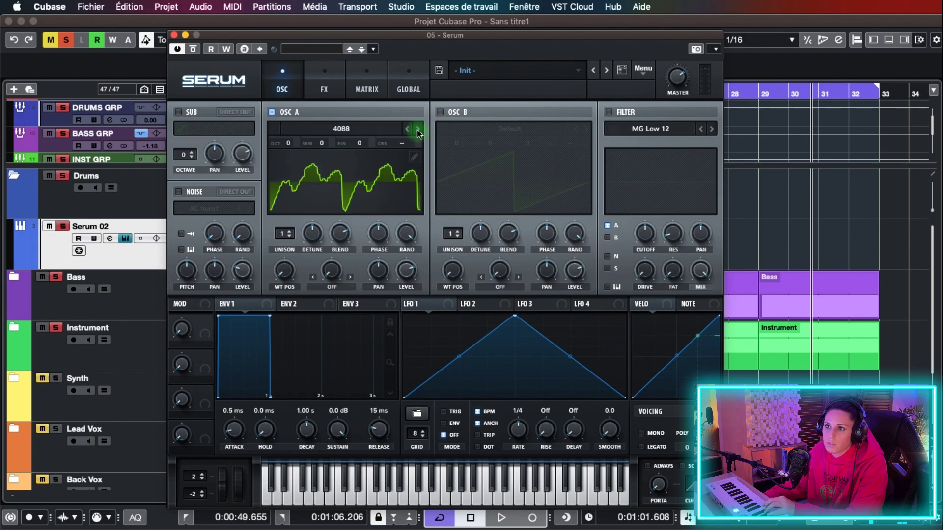
left_click(389, 126)
mouse_move(388, 142)
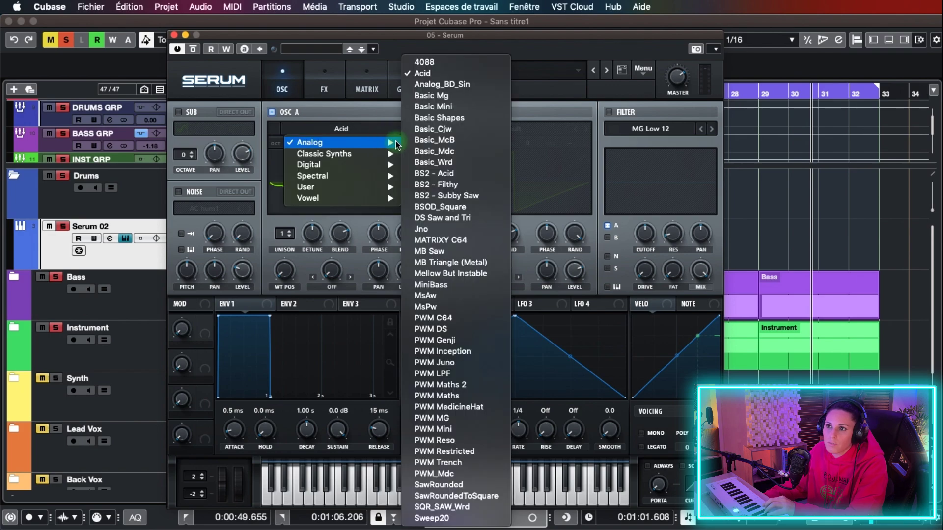
left_click(461, 84)
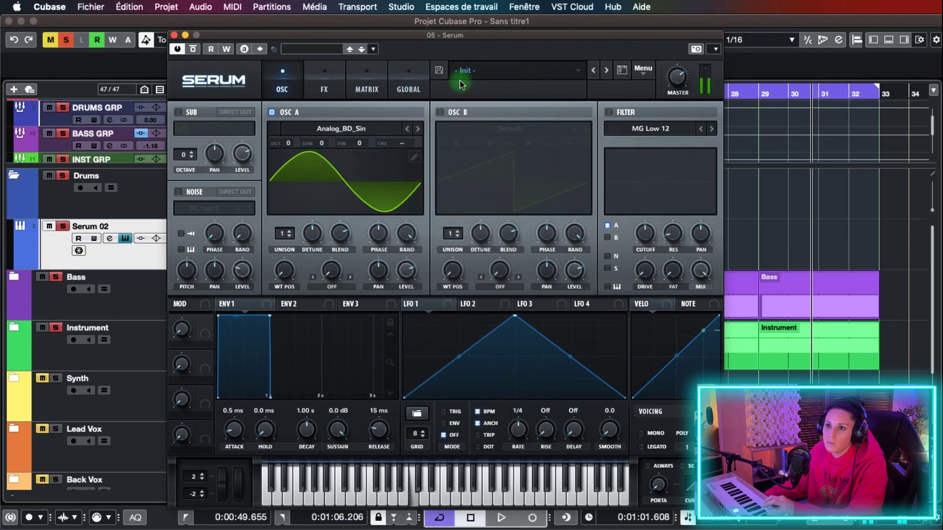
left_click_drag(288, 143, 285, 158)
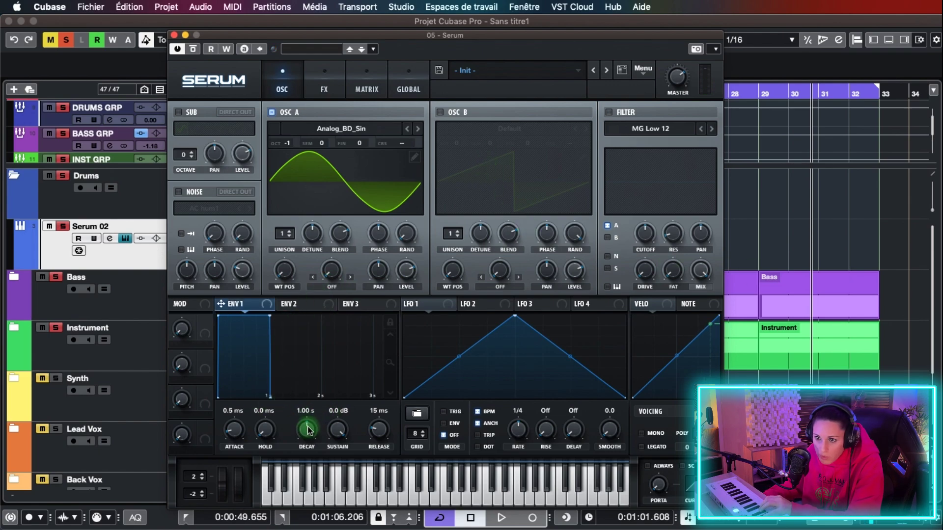
Set Env 1's sustain to -∞ dB and its decay to 393 ms.
left_click_drag(337, 431, 337, 500)
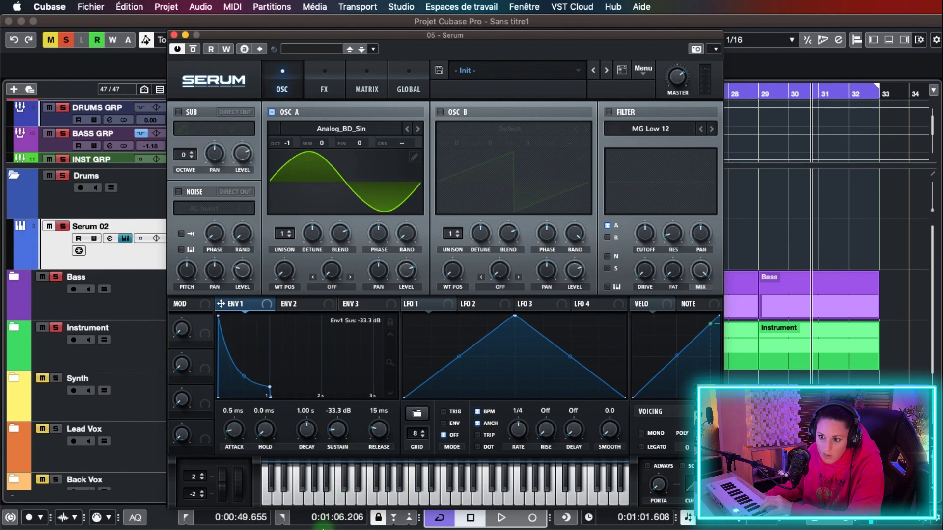
left_click_drag(338, 435, 338, 502)
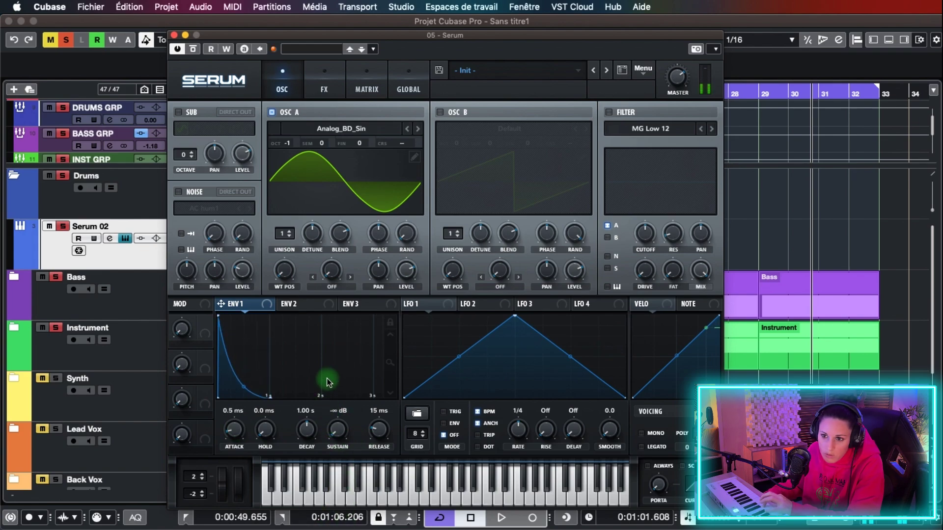
left_click_drag(316, 427, 304, 434)
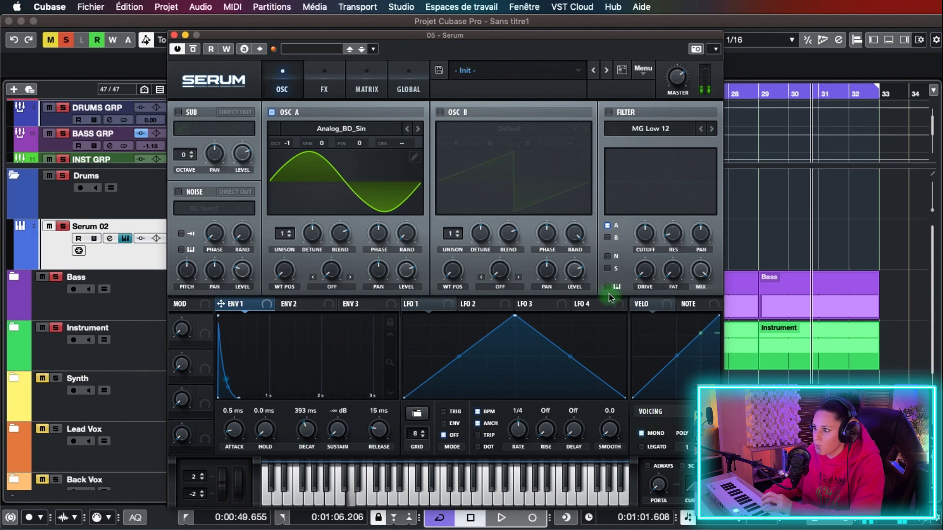
Enable the MG Low 12 filter and modulate its cutoff with Env 2 at 0% sustain and 234 ms decay.
left_click(609, 112)
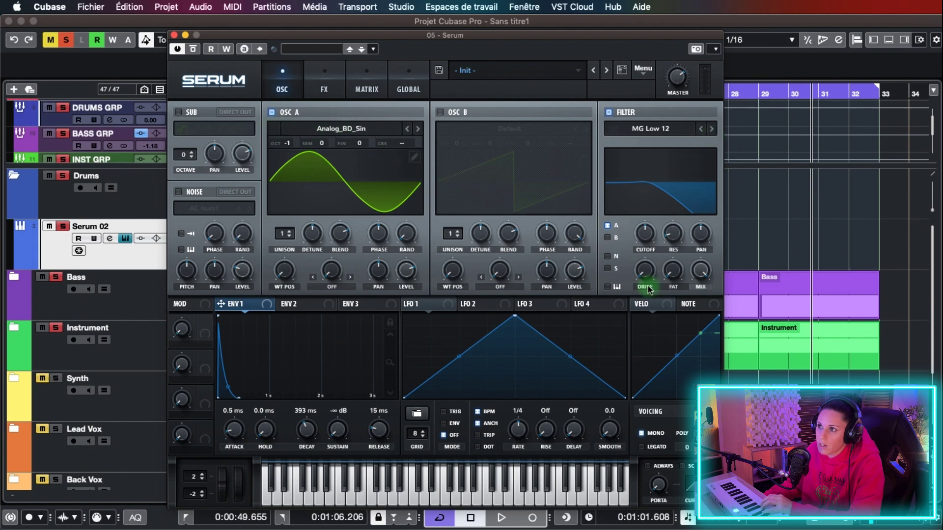
left_click(290, 304)
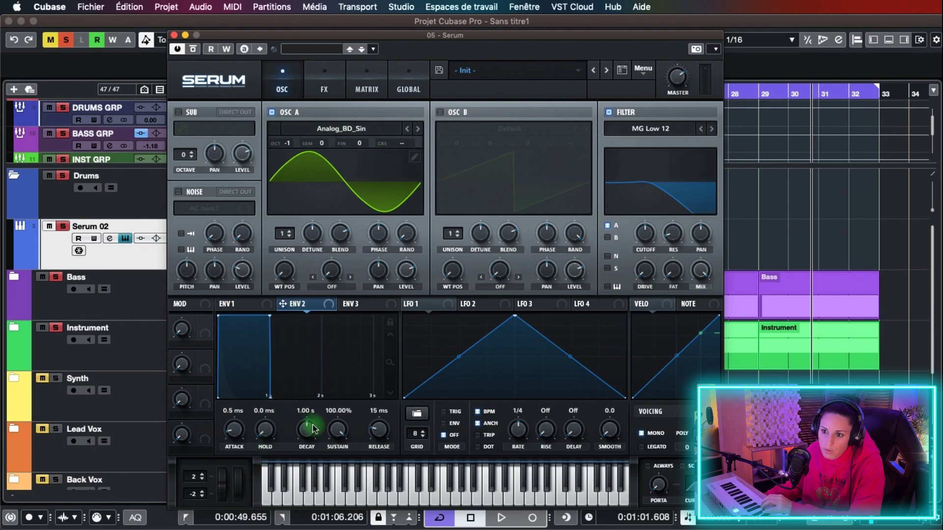
left_click_drag(330, 435, 338, 466)
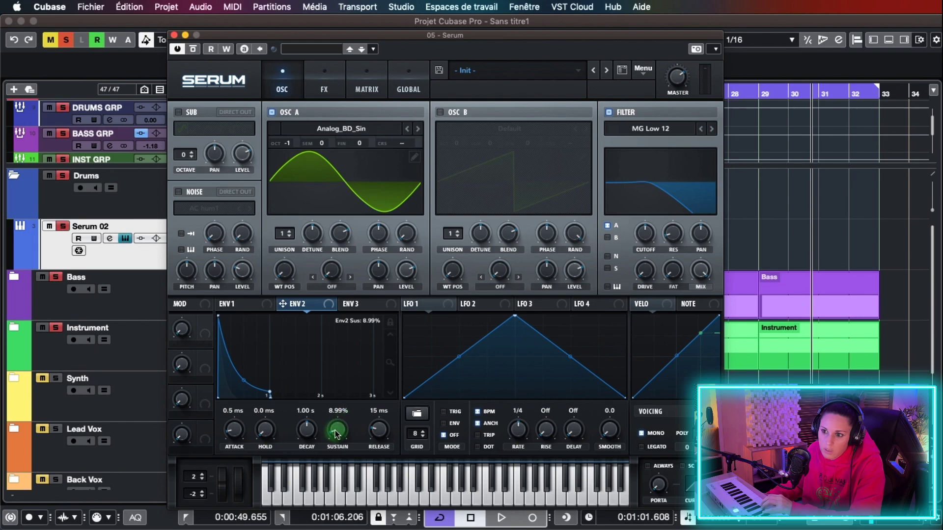
left_click_drag(302, 426, 293, 450)
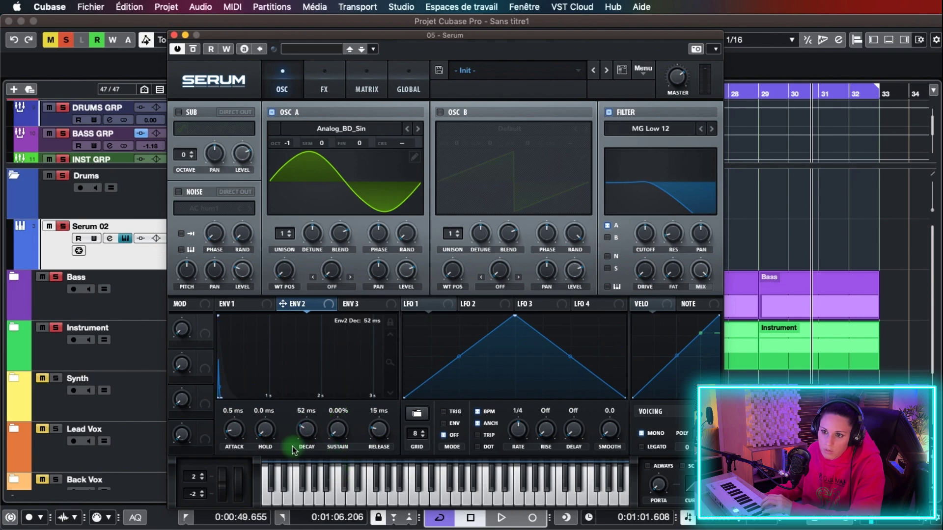
left_click_drag(283, 304, 645, 234)
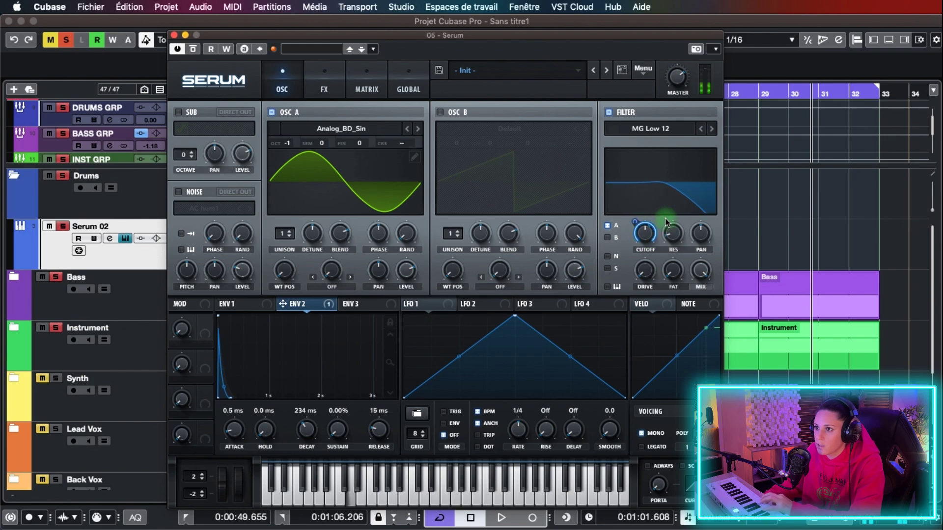
Make the Env 2 modulation of the filter cutoff unidirectional.
left_click(340, 89)
left_click(367, 86)
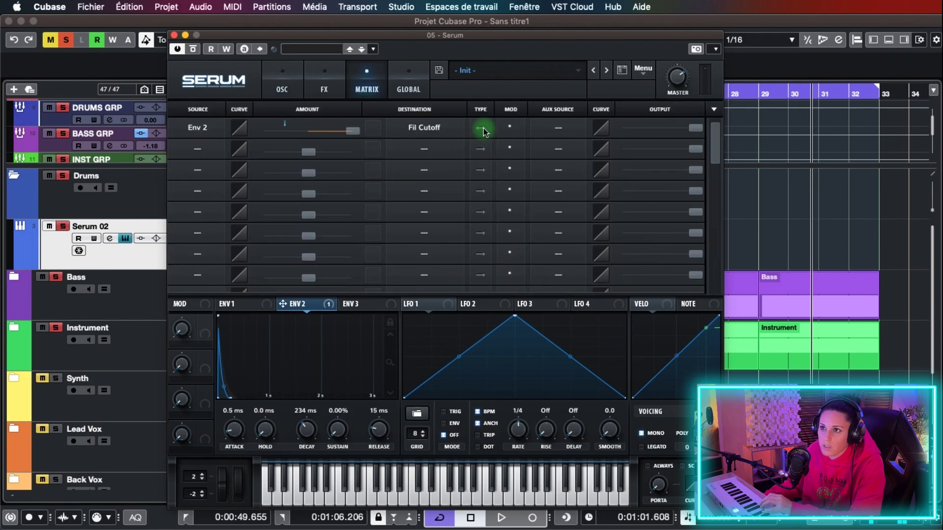
left_click(280, 88)
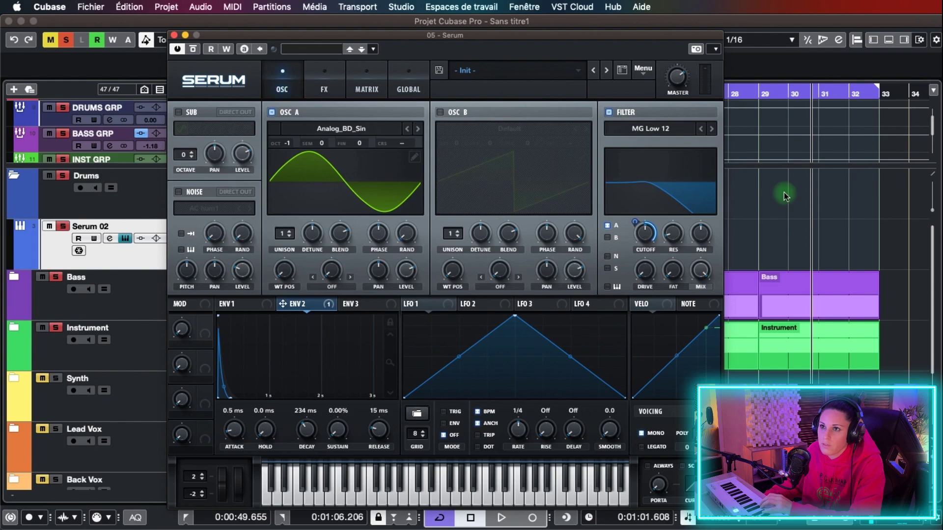
left_click(645, 235)
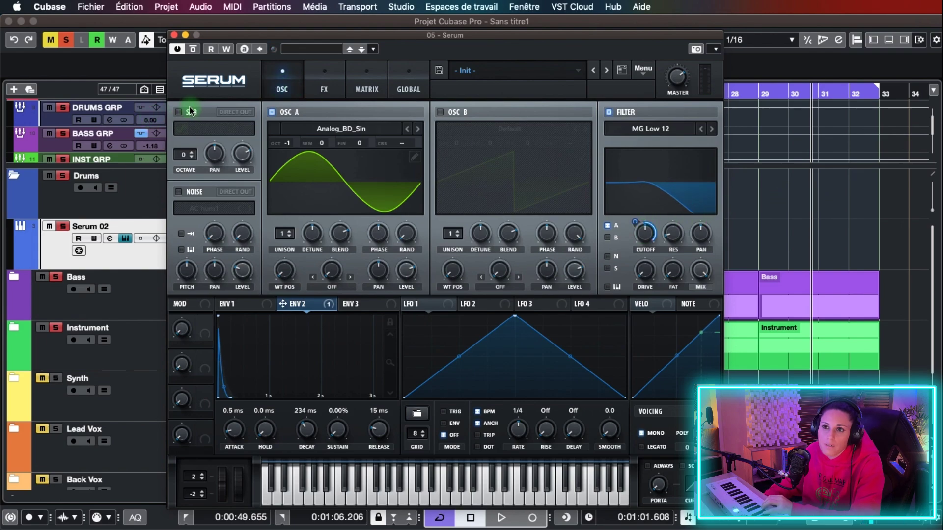
Enable the Sub oscillator with a triangle wave at octave -2 and modulate its level with Env 2.
left_click(179, 112)
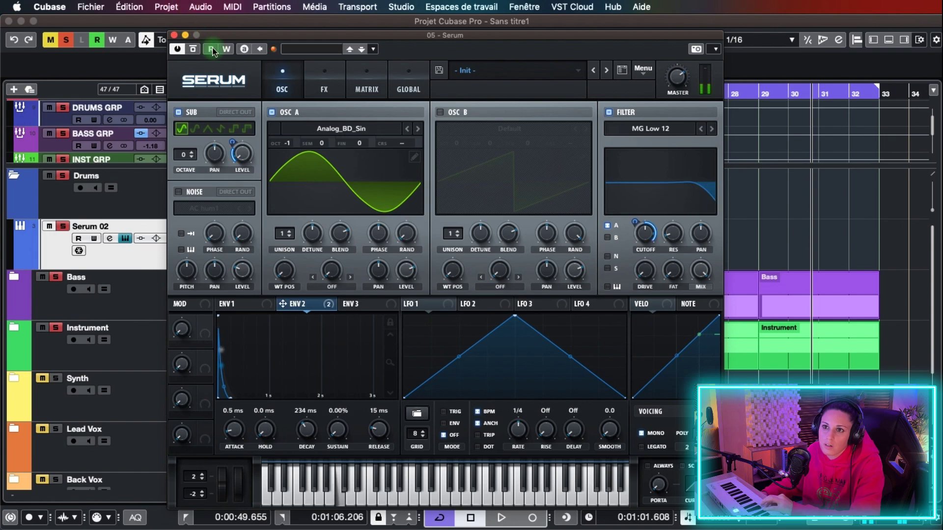
left_click(210, 129)
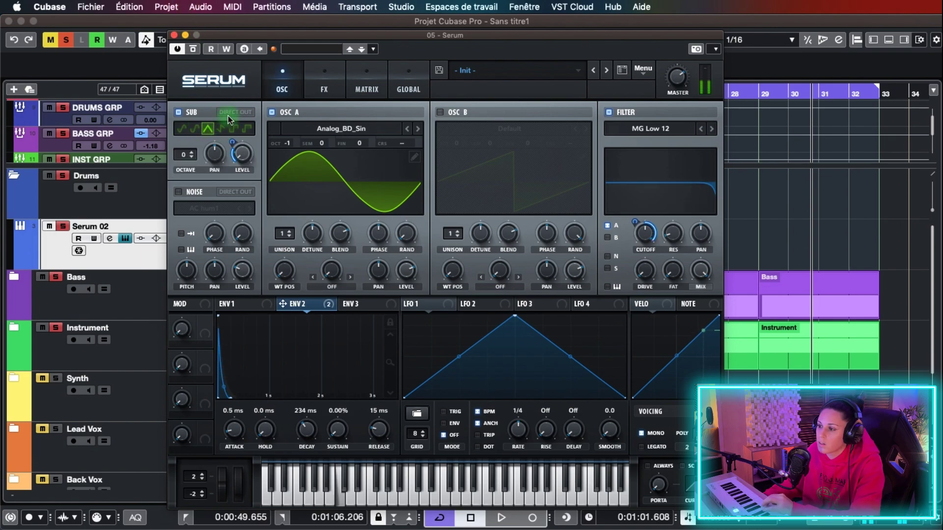
scroll(191, 155, "down", 2)
scroll(224, 187, "down", 3)
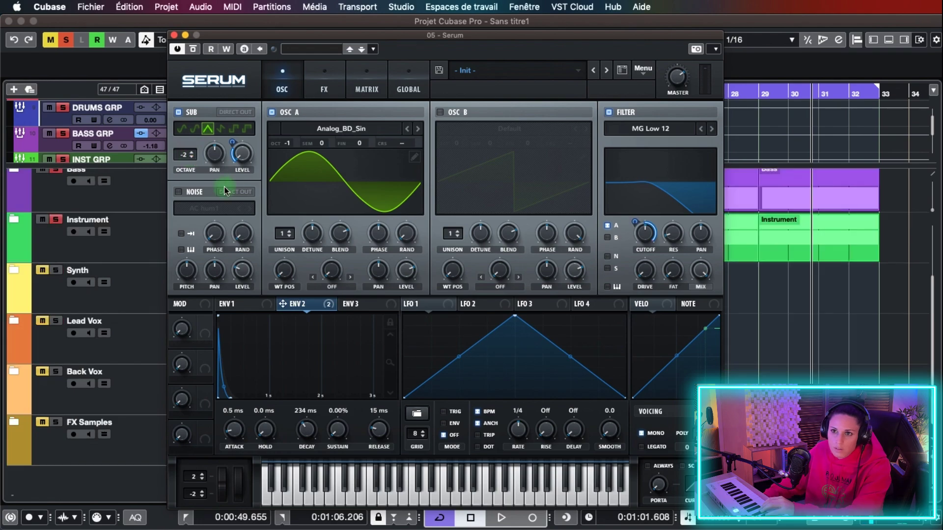
Enable the Noise oscillator and load the XF_KikAtk_17 kick attack sample into it.
left_click(179, 192)
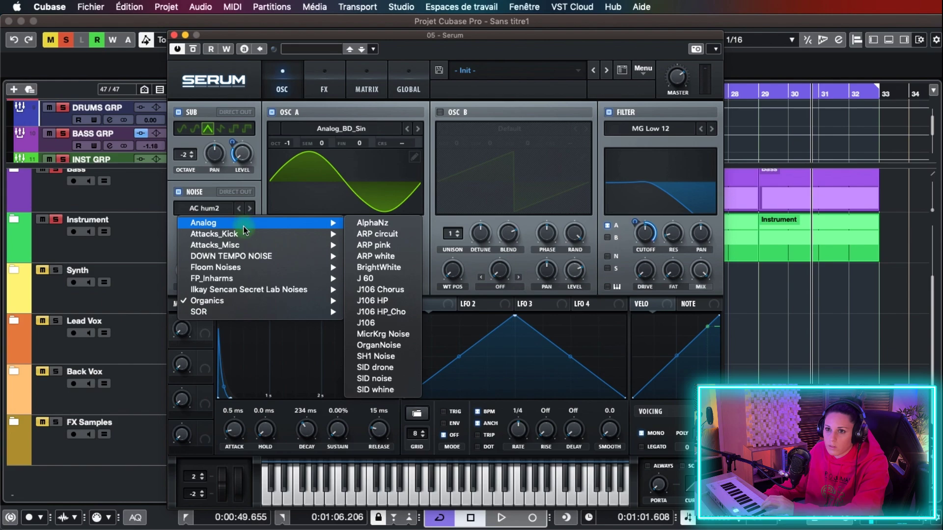
mouse_move(244, 234)
left_click(386, 175)
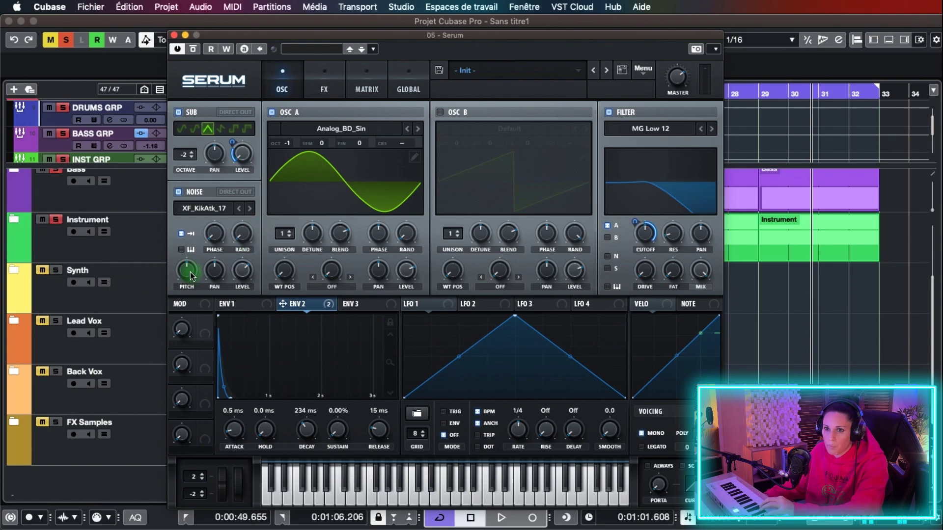
Route Env 2 to Mast.Tun with an amount of -4 in the modulation matrix, and modulate OSC A's coarse pitch with Env 2.
left_click(372, 84)
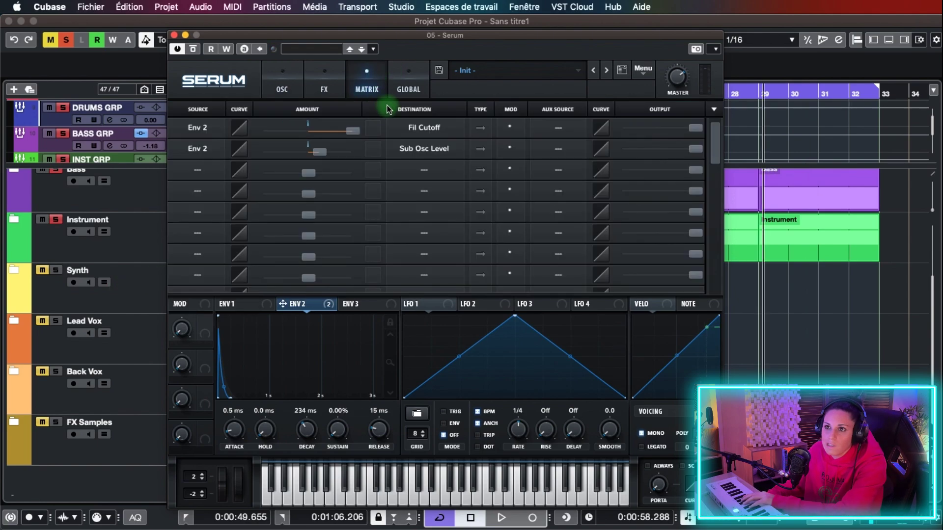
left_click(194, 172)
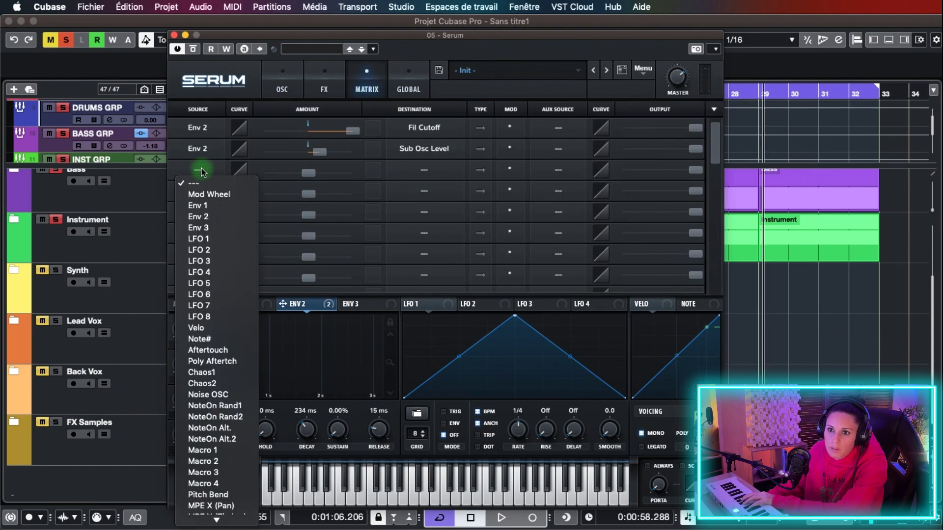
left_click(214, 217)
left_click(425, 170)
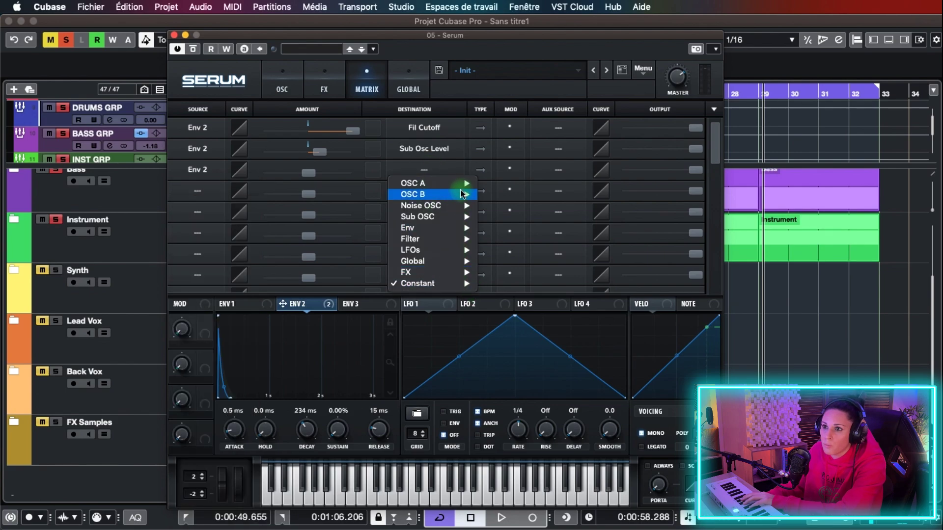
mouse_move(456, 261)
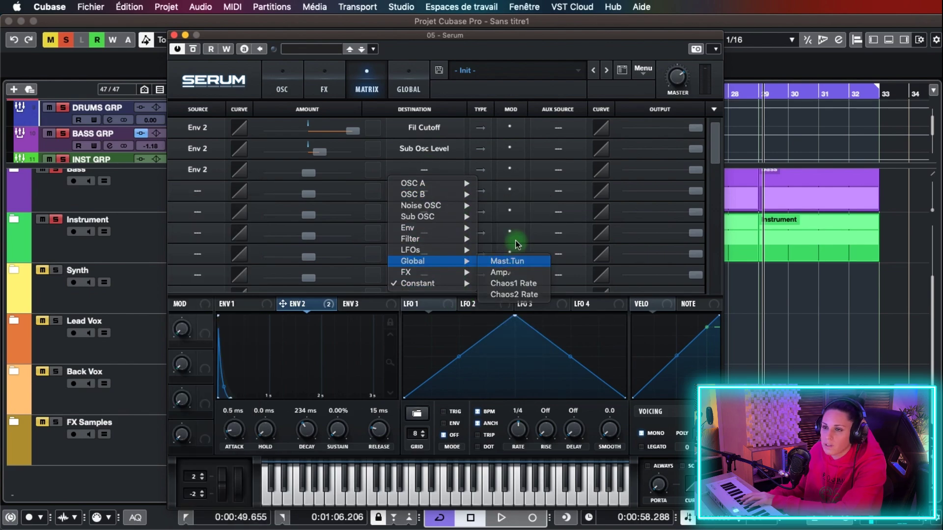
left_click(511, 260)
left_click_drag(307, 172, 306, 174)
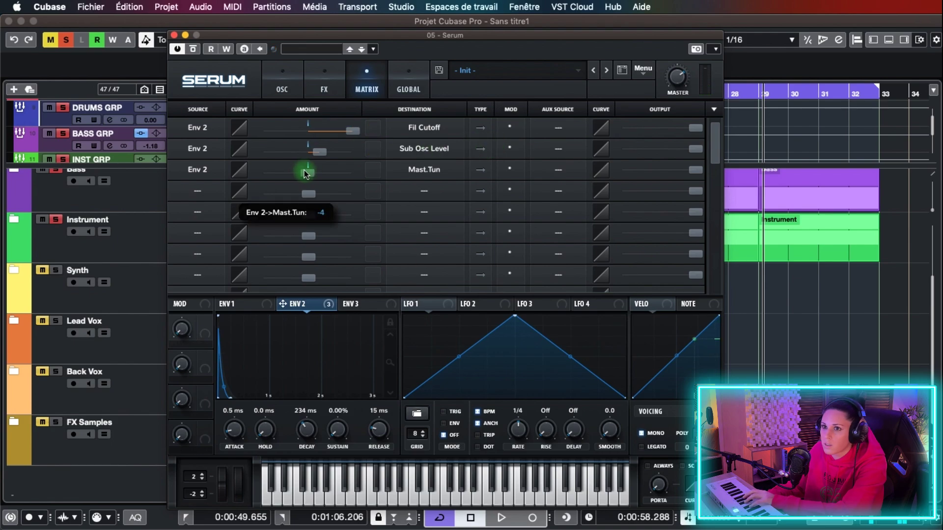
left_click(280, 85)
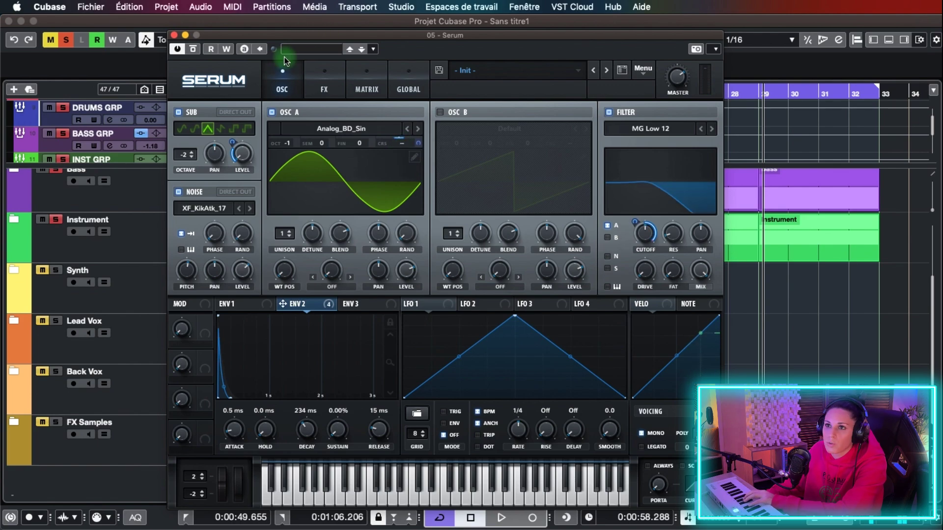
left_click(372, 85)
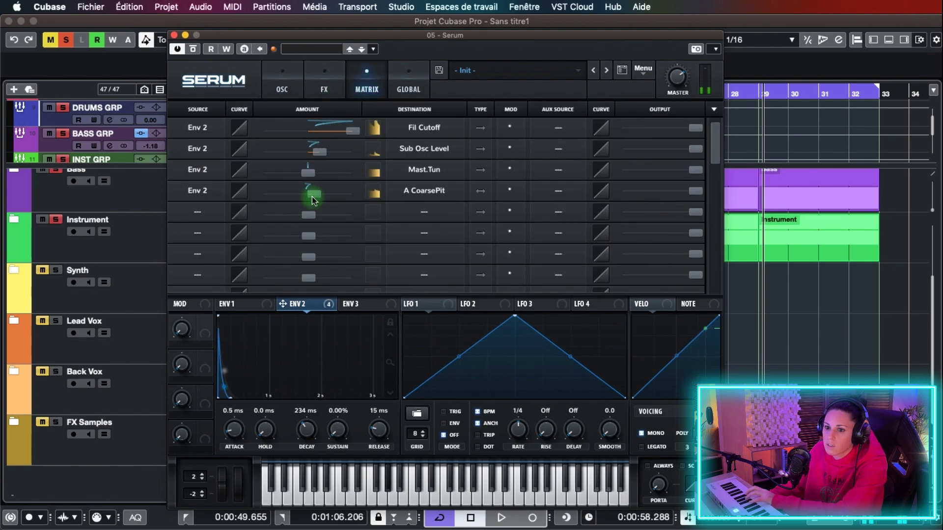
Enable the Tube distortion effect, set its pre-filter to about 27 with Q 0.3, and raise the drive to 89%.
left_click(324, 83)
left_click(184, 134)
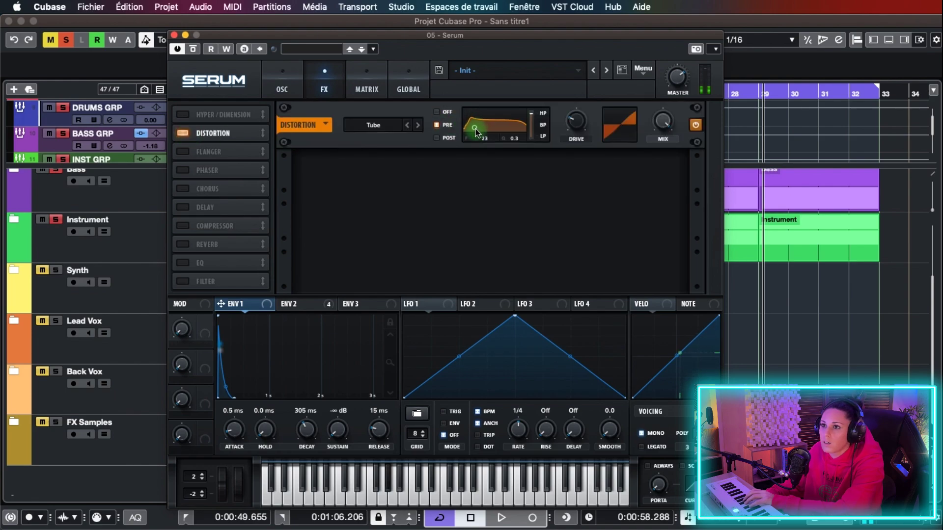
left_click_drag(475, 129, 470, 132)
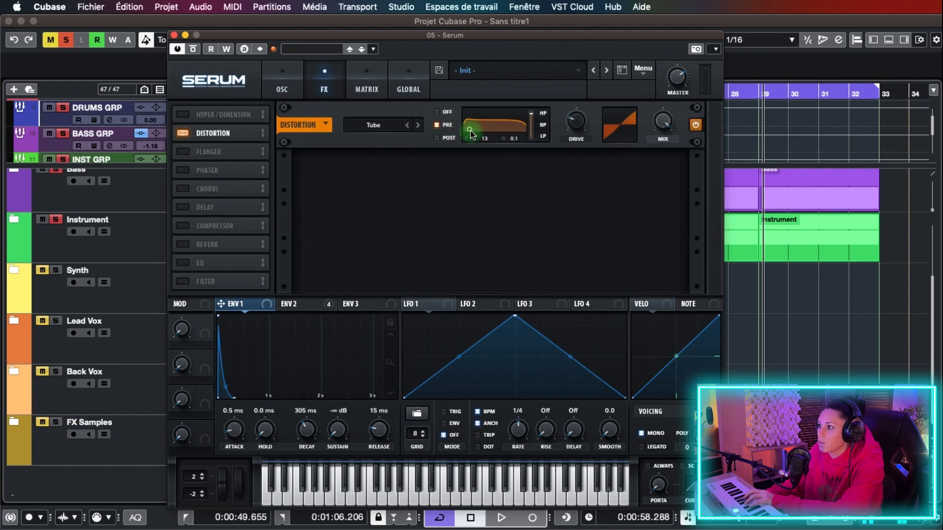
left_click_drag(579, 121, 585, 33)
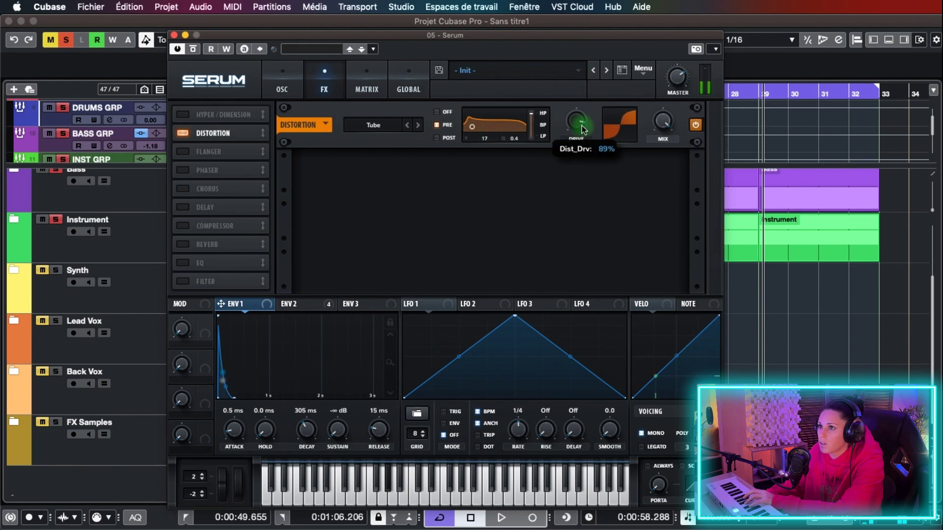
Enable the Compressor effect in multiband mode and adjust its band levels.
left_click(185, 226)
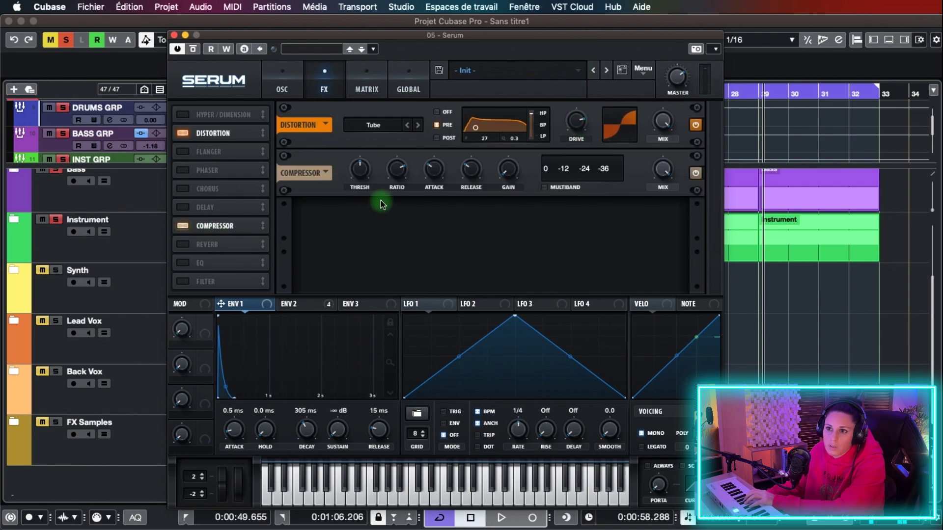
left_click(544, 187)
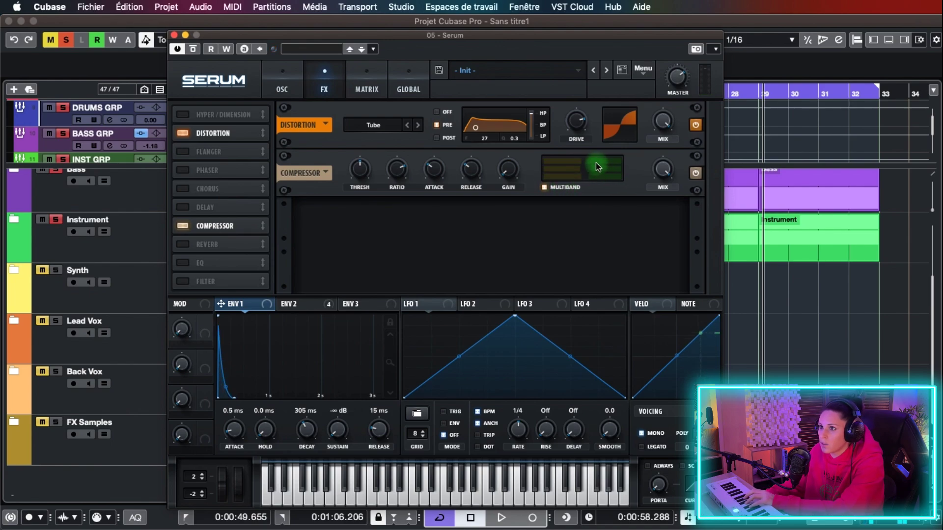
left_click_drag(597, 164, 580, 160)
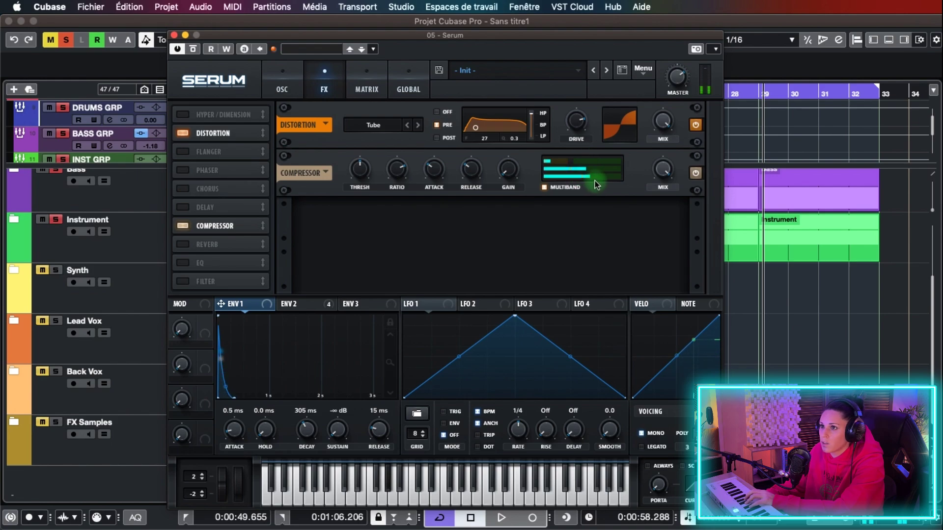
mouse_move(680, 61)
mouse_move(602, 177)
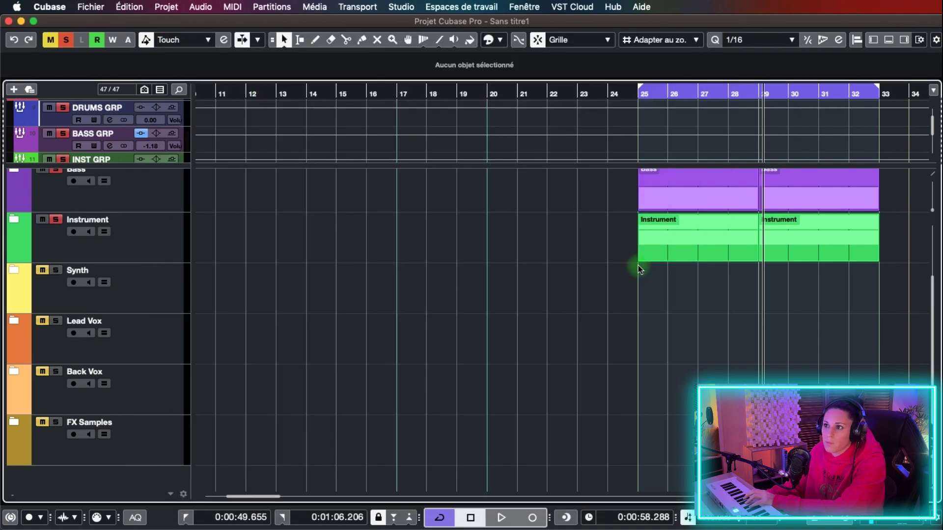
Draw an empty MIDI part on the Serum 02 track from bar 25 to bar 33.
scroll(638, 265, "up", 3)
right_click(563, 233)
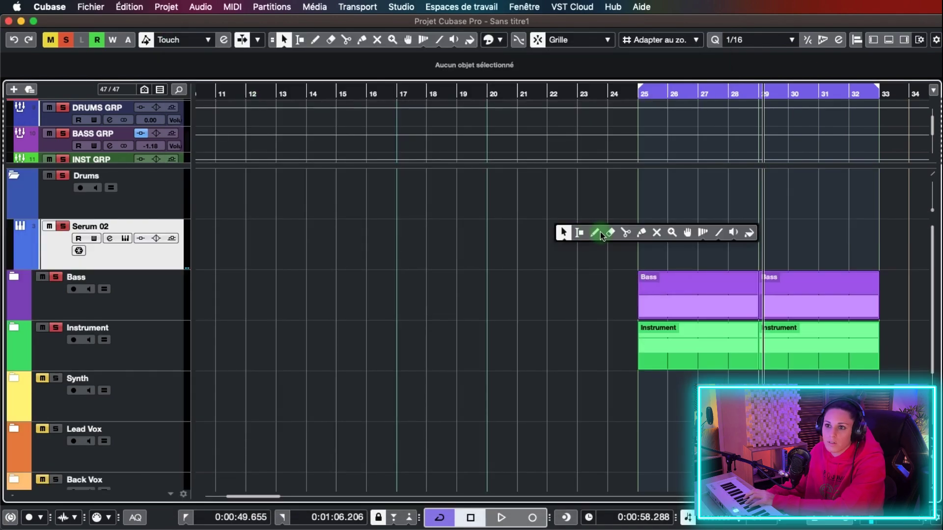
left_click(595, 233)
left_click_drag(640, 245, 876, 246)
right_click(875, 246)
left_click(876, 246)
Edit the Serum 02 part in place and draw four G#2 notes, one per beat, in bar 25.
key("super+shift+i")
key("h")
right_click(435, 306)
left_click(467, 306)
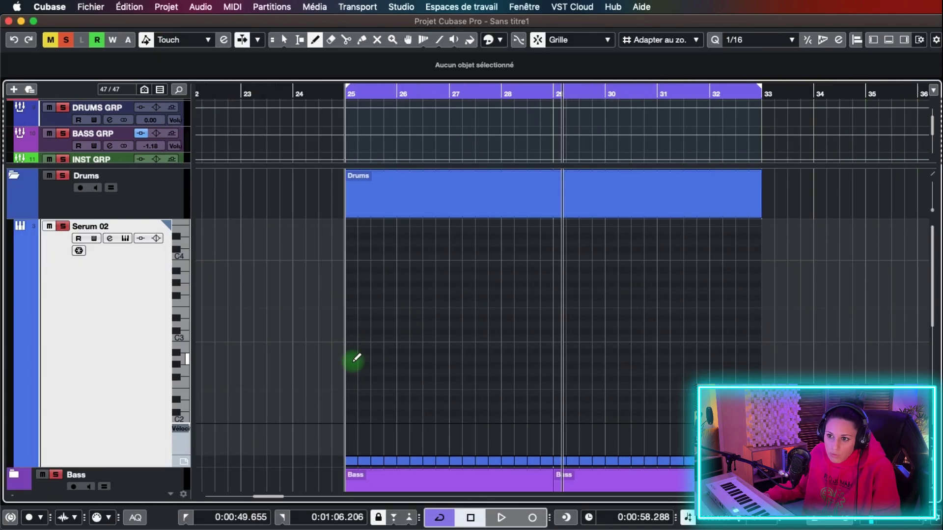
left_click(354, 362)
left_click(365, 362)
left_click(378, 362)
left_click(391, 362)
Duplicate the bar of G#2 notes seven times to fill the part up to bar 33, and select all the notes.
key("super+d")
key("super+d")
key("super+d")
key("super+d")
key("super+d")
key("super+d")
key("super+d")
mouse_move(410, 354)
left_mouse_down()
mouse_move(346, 372)
mouse_move(762, 377)
left_mouse_up()
left_click_drag(797, 150, 202, 227)
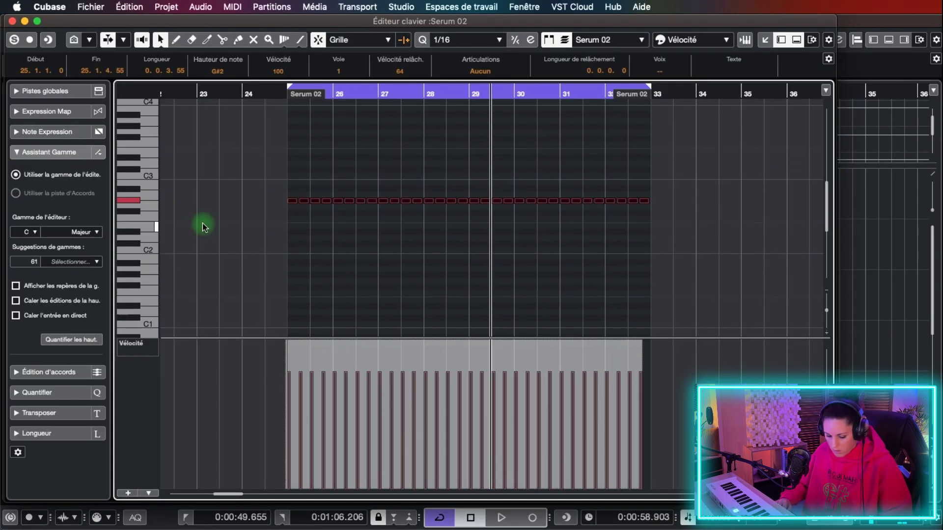
Play the kick and shape it in Pro-Q 3 with a 24 dB/oct low cut and a bell band near 95 Hz.
key("space")
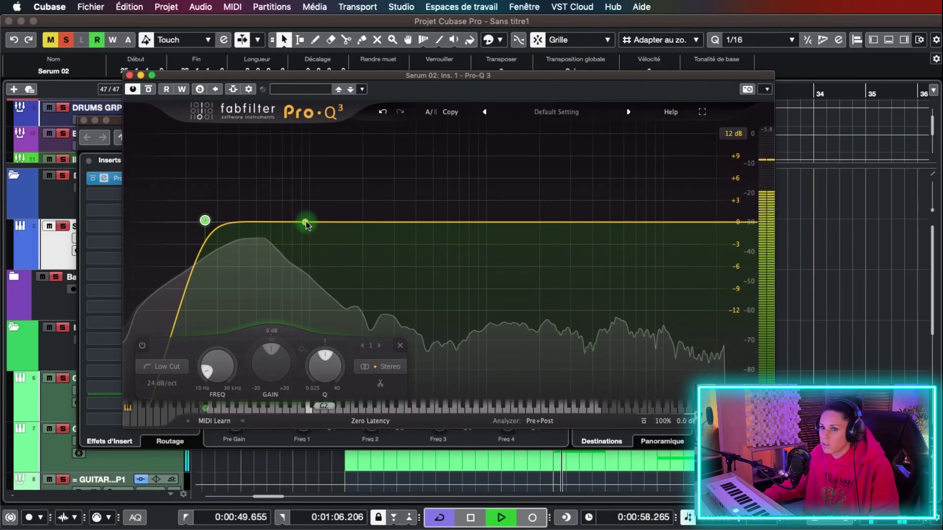
left_click_drag(306, 223, 306, 233)
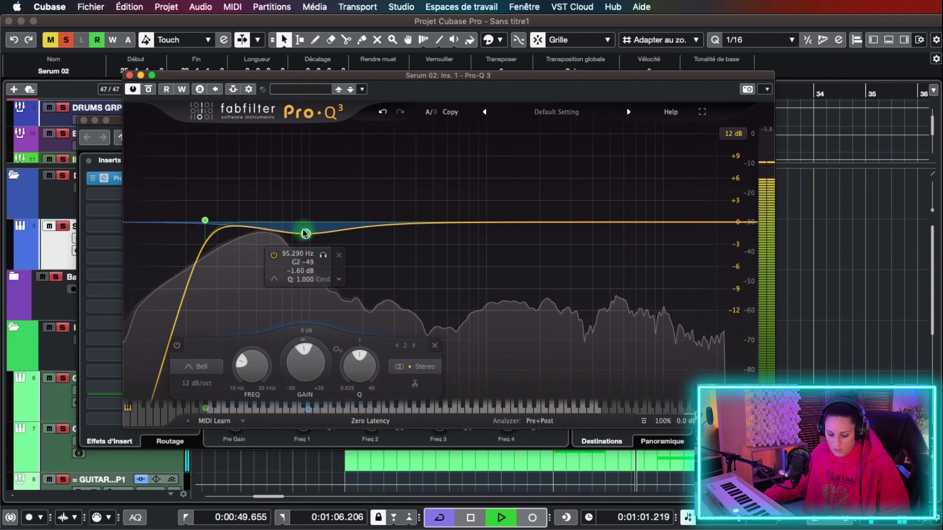
left_click_drag(304, 234, 302, 220)
Insert DS-10 Drum Shaper in Serum 02's second insert slot, in Kick mode with 23% attack.
scroll(302, 223, "up", 3)
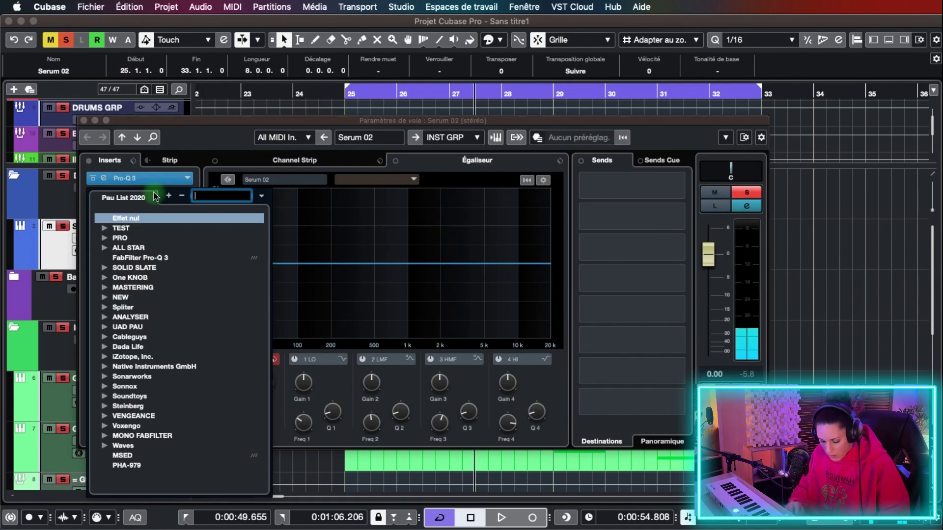
type("ds")
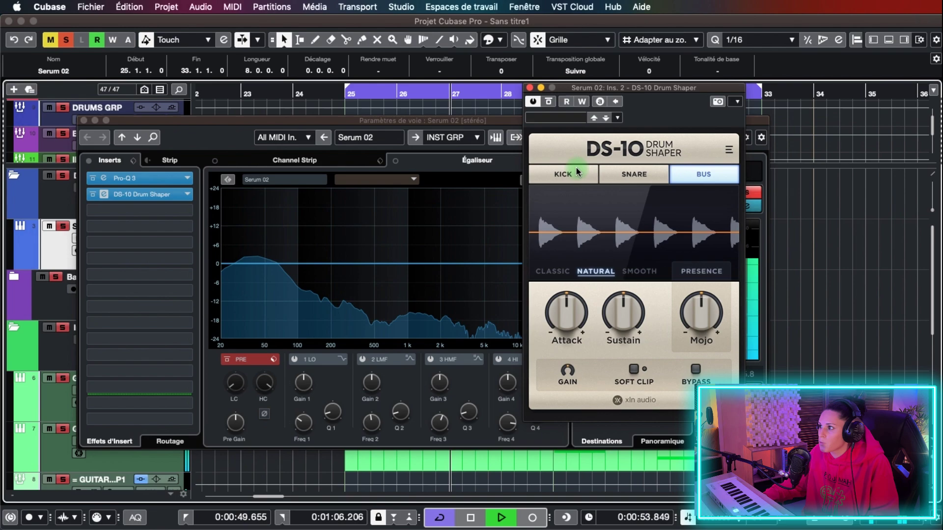
left_click(577, 171)
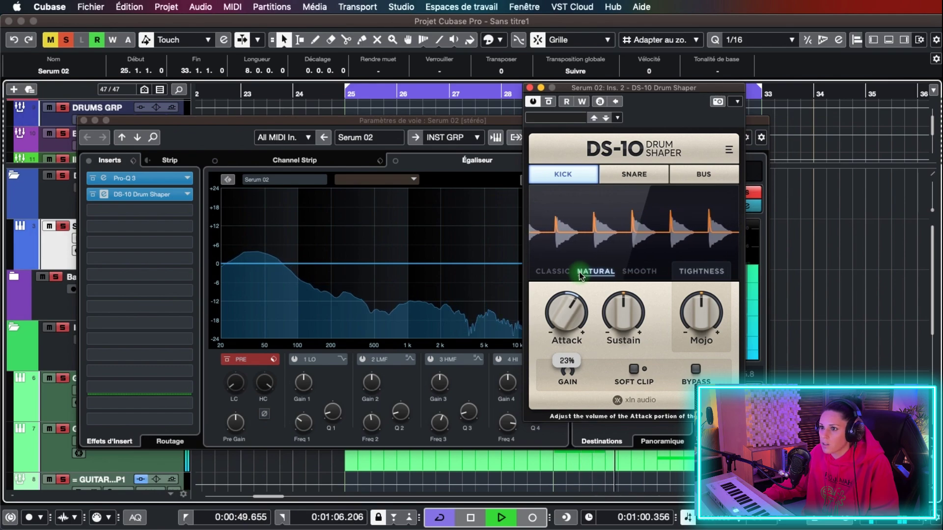
Lower the DS-10 sustain, set Mojo to 38%, enable Soft Clip and set the gain to 6.1 dB.
left_click_drag(618, 311, 608, 358)
left_click_drag(703, 314, 701, 241)
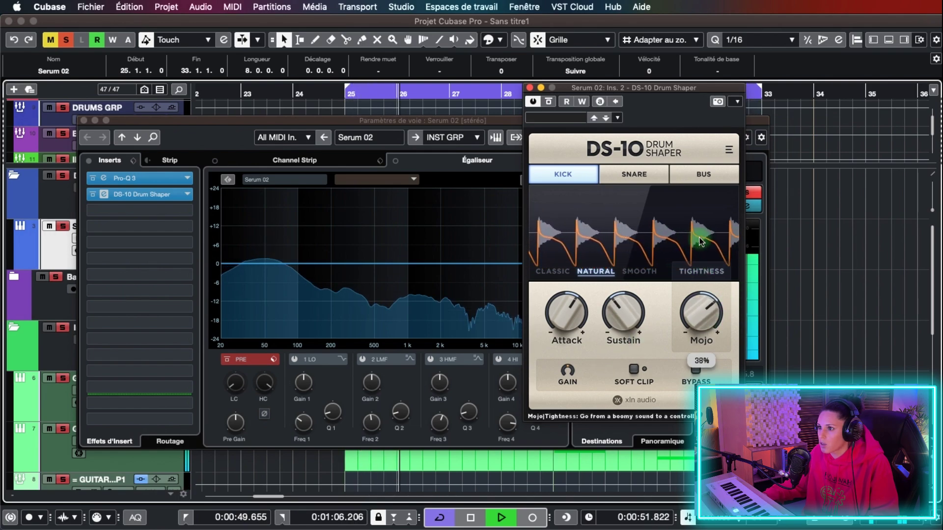
left_click(639, 369)
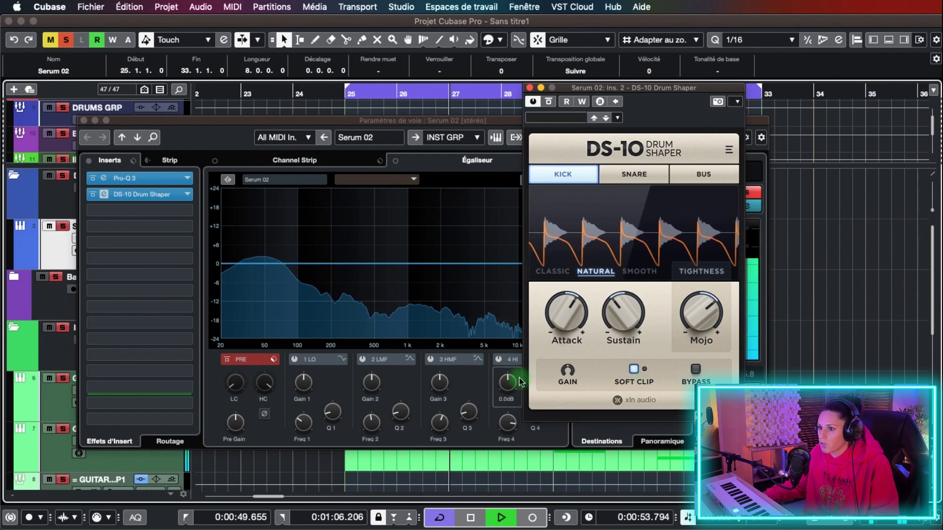
mouse_move(566, 356)
left_click_drag(566, 356, 568, 348)
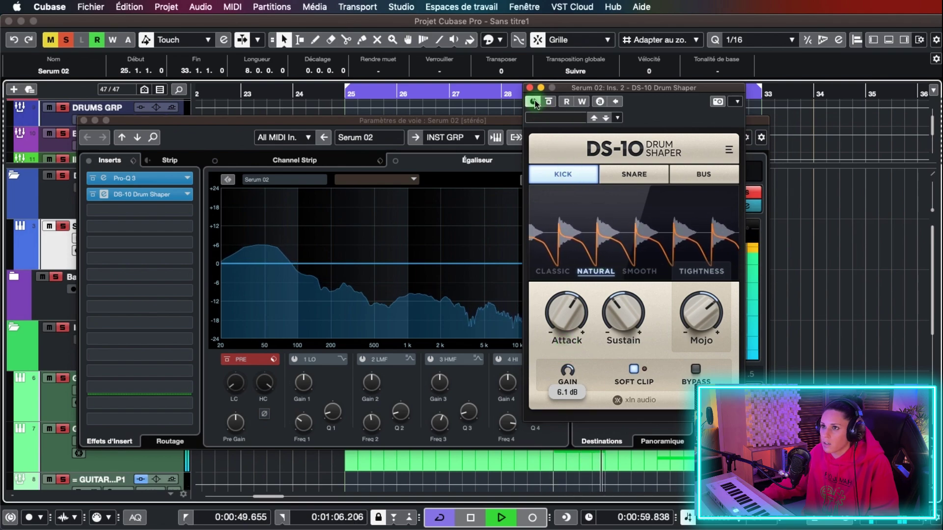
left_click(529, 88)
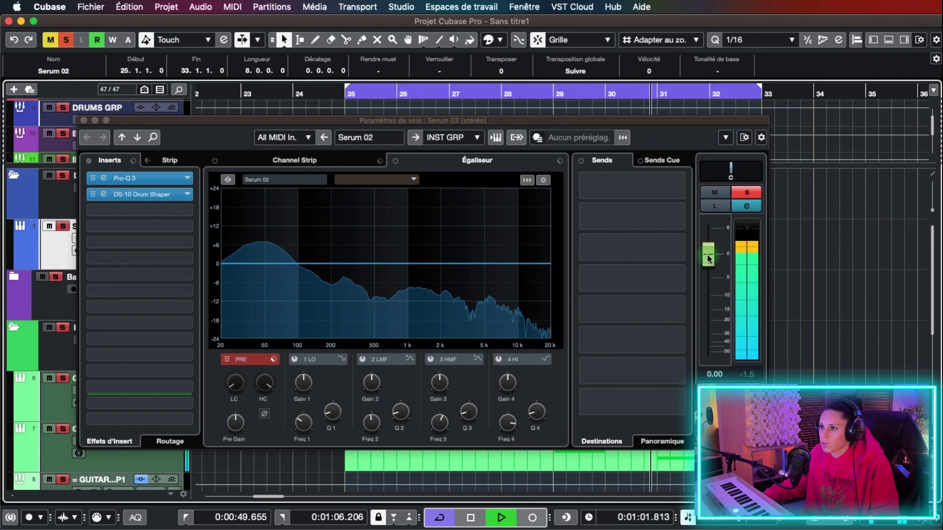
Lower the Serum 02 channel fader slightly and reduce the mix of the Trash 2 insert using the custom Cassette kick preset.
left_click_drag(708, 257, 709, 266)
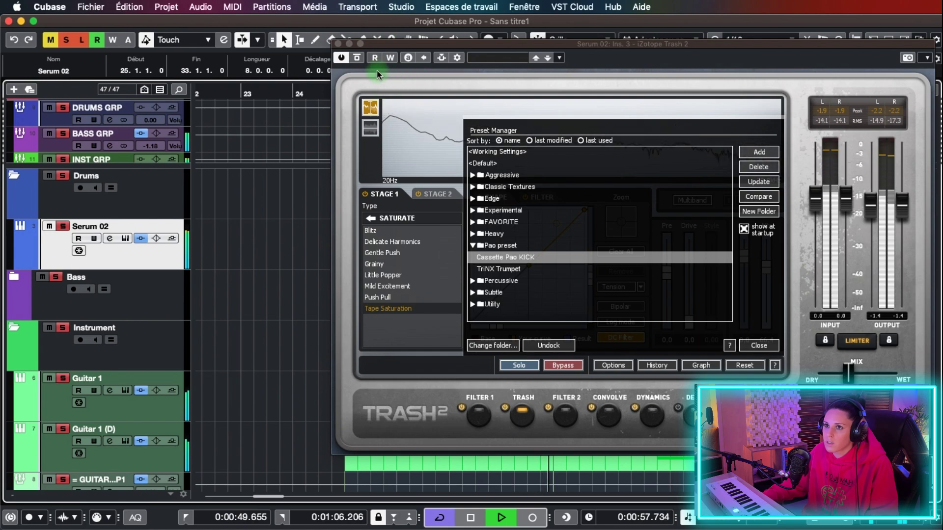
mouse_move(848, 374)
left_mouse_down()
mouse_move(864, 376)
mouse_move(838, 378)
left_mouse_up()
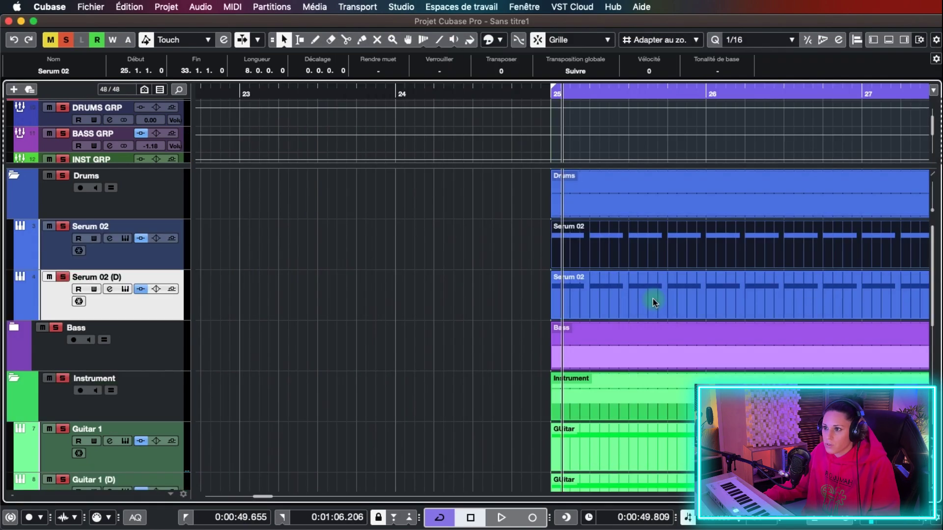
Split the part on the duplicated Serum 02 (D) track after its first note and delete the remainder.
left_click(591, 298)
right_click(592, 296)
left_click(619, 289)
right_click(617, 283)
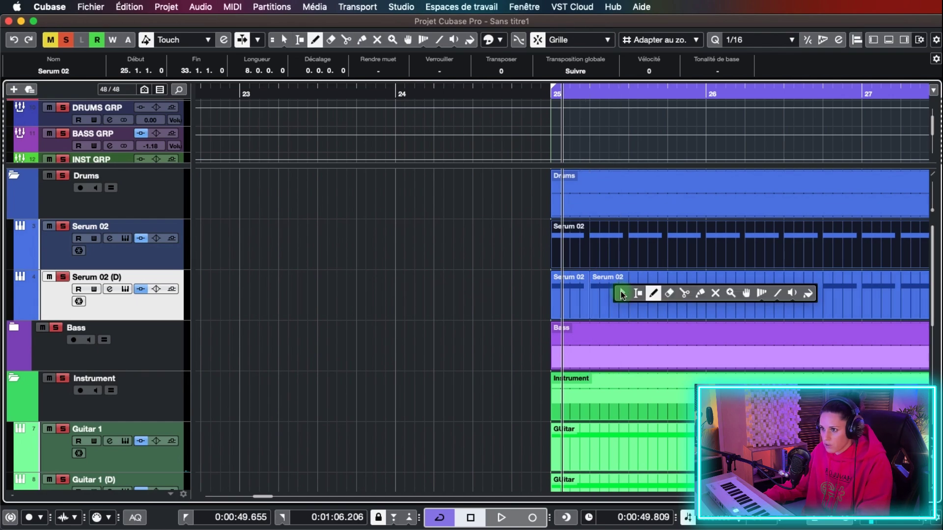
left_click(622, 293)
left_click(610, 295)
key("Delete")
Render the remaining one-note part to 24-bit audio with channel settings, using the custom name "Kick jump".
left_click(573, 298)
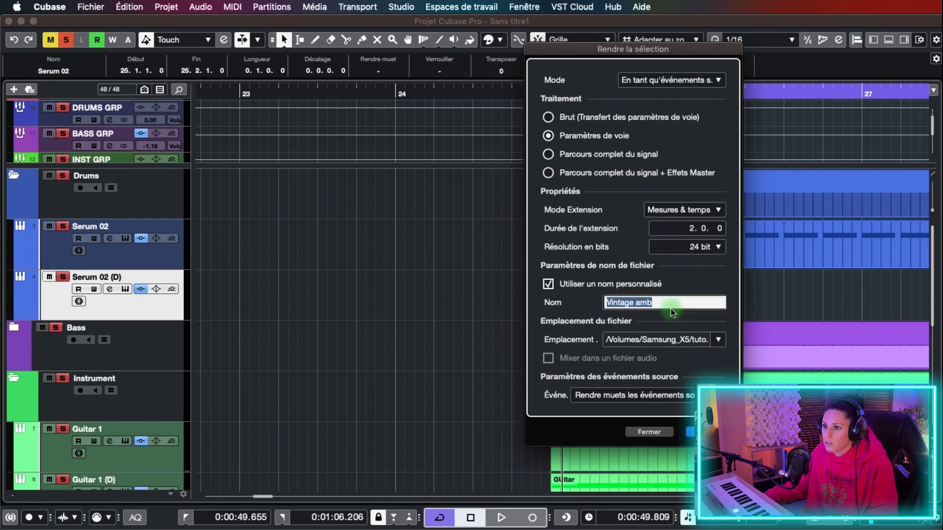
type("Kick jump")
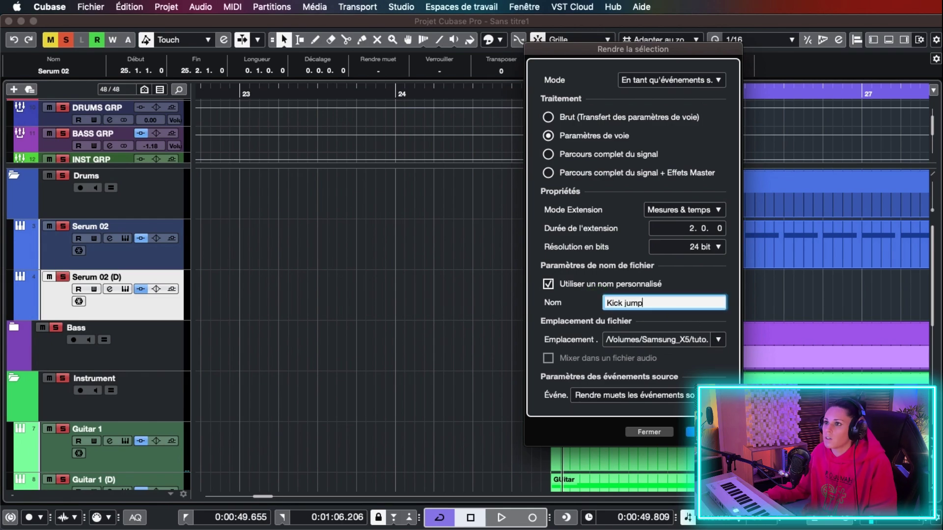
key("Return")
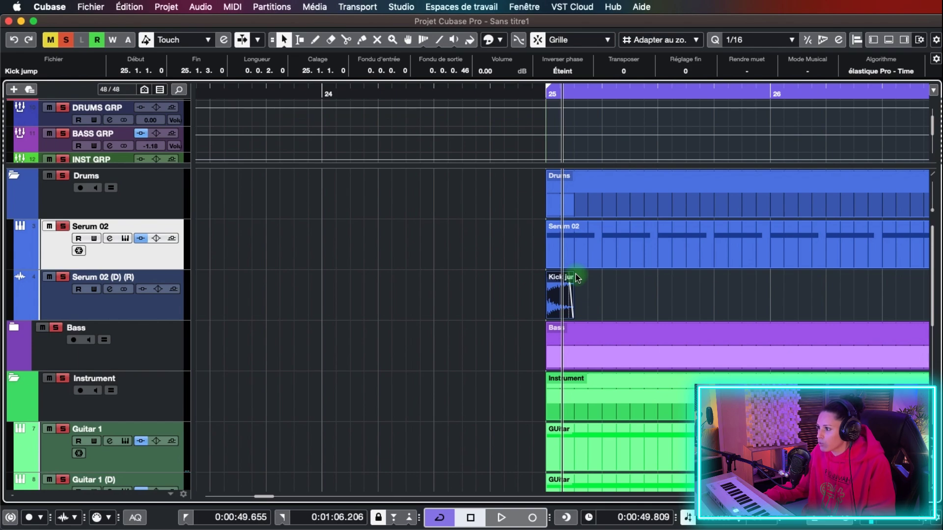
Move the Kick jump event on the Serum 02 (D) (R) track to 26.4.3 and listen to it in the loop.
left_click_drag(563, 295, 685, 296)
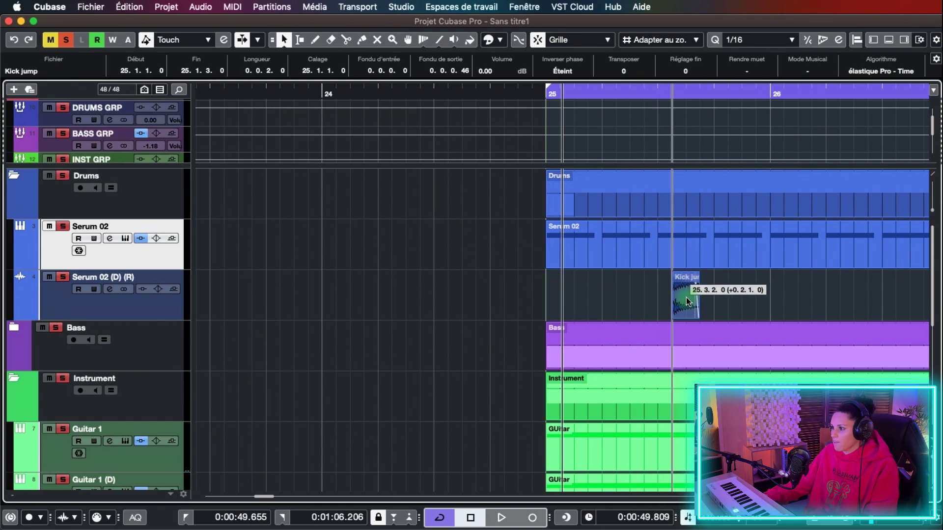
scroll(686, 297, "right", 5)
left_click_drag(361, 295, 668, 314)
key("space")
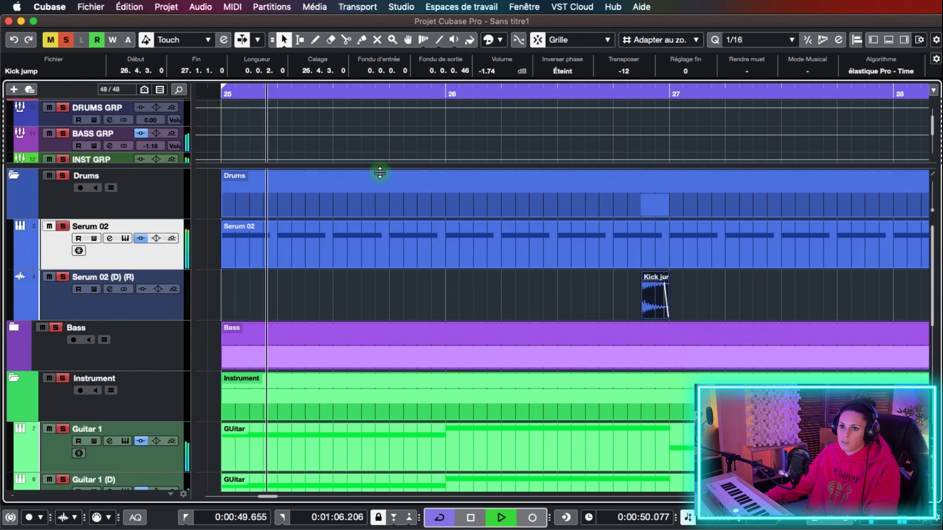
key("g")
key("g")
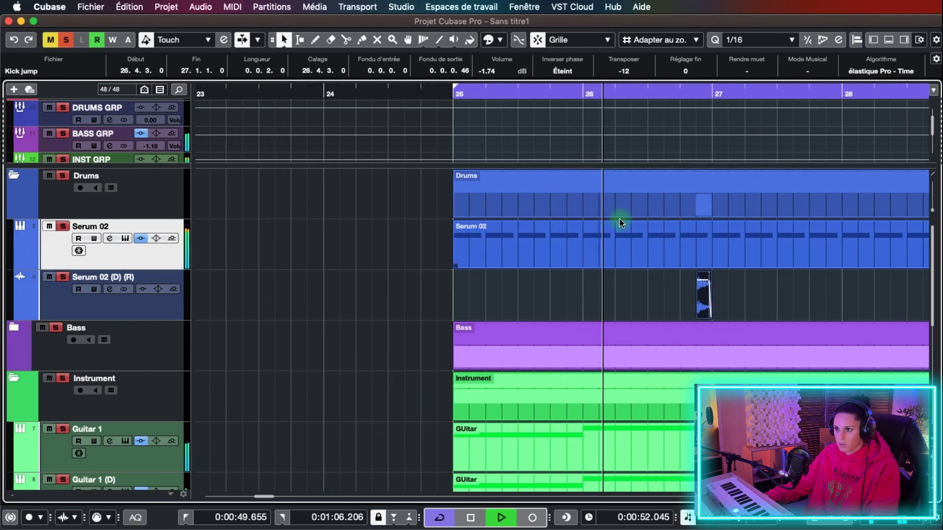
scroll(620, 219, "right", 3)
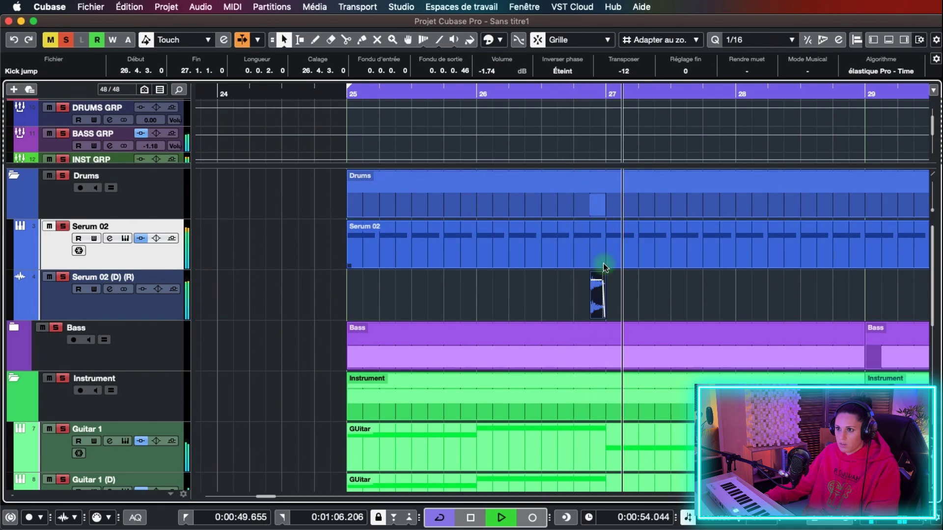
key("space")
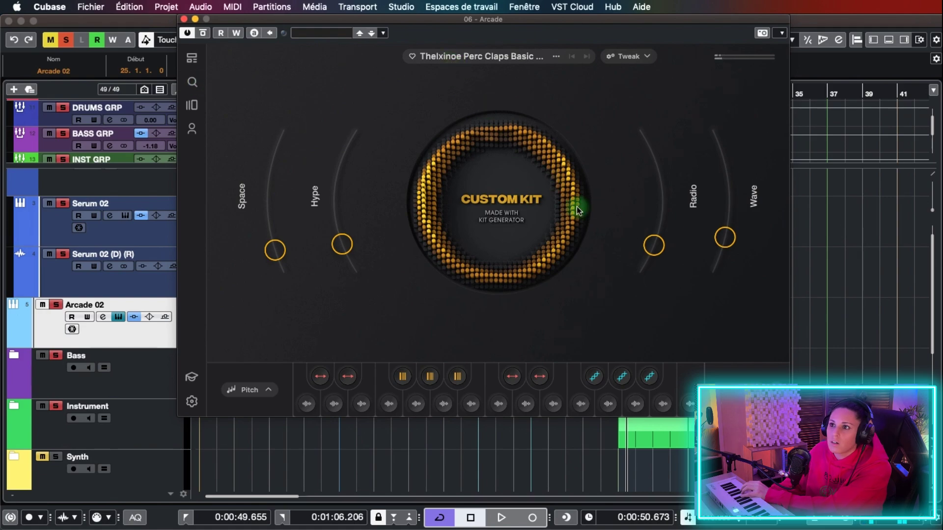
Play the drop with the Arcade 02 claps and inspect the Arcade 02 channel's inserts and equalizer.
left_click(185, 19)
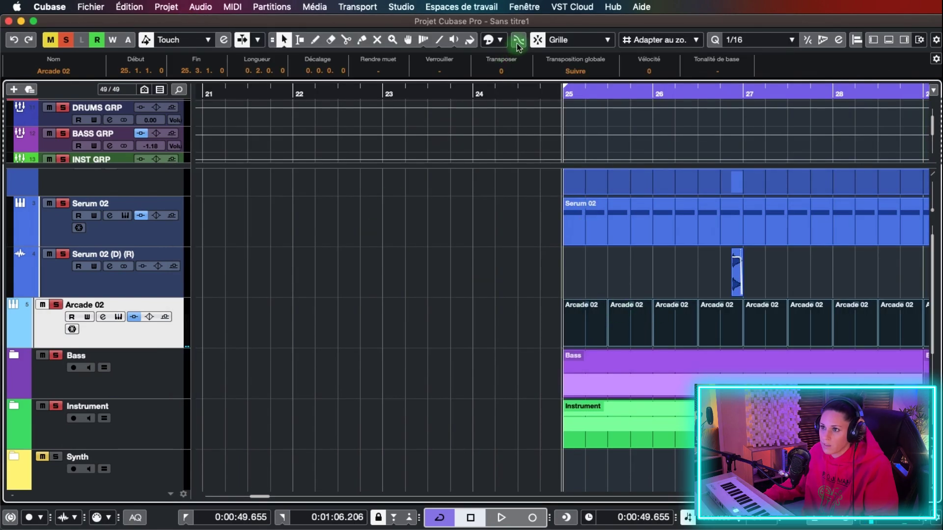
key("space")
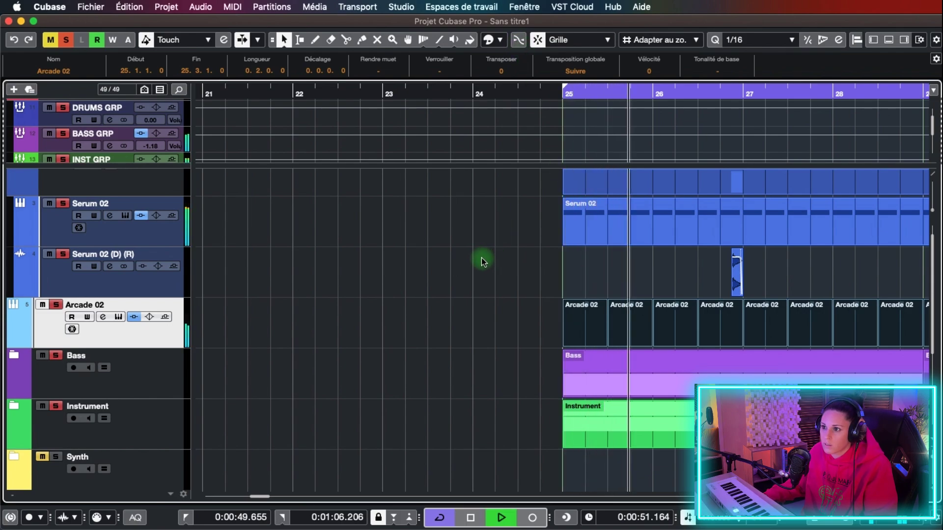
left_click(101, 318)
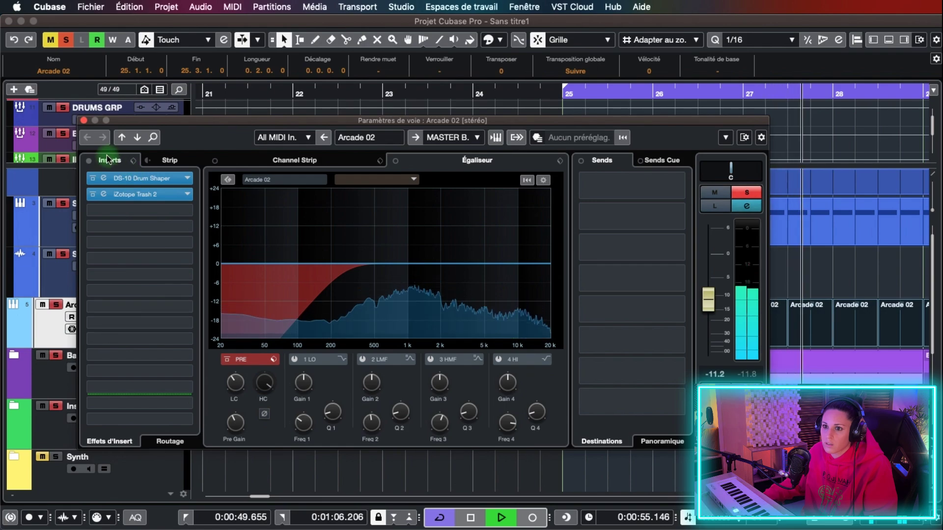
key("space")
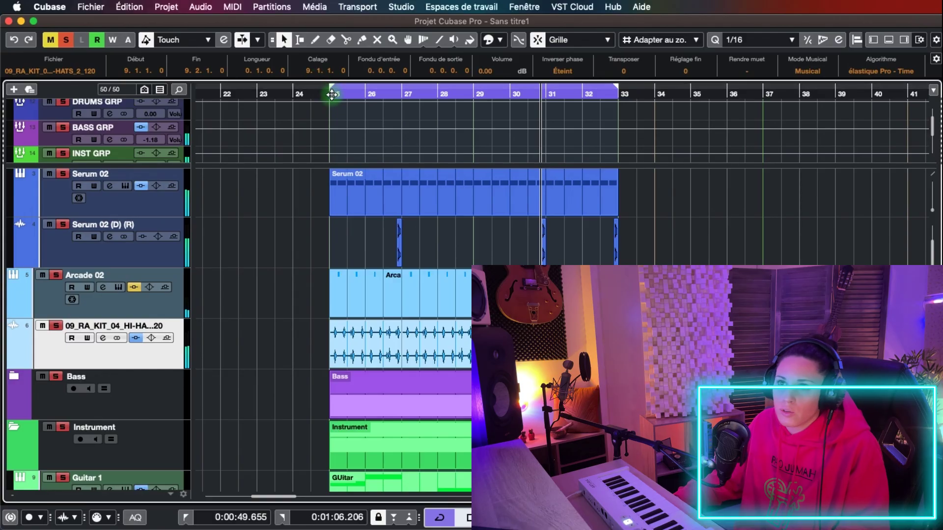
Split the 09_RA_KIT_04_HI-HATS loop and delete segments to leave rhythmic gaps across bars 25 to 32, clearing the selection.
key("space")
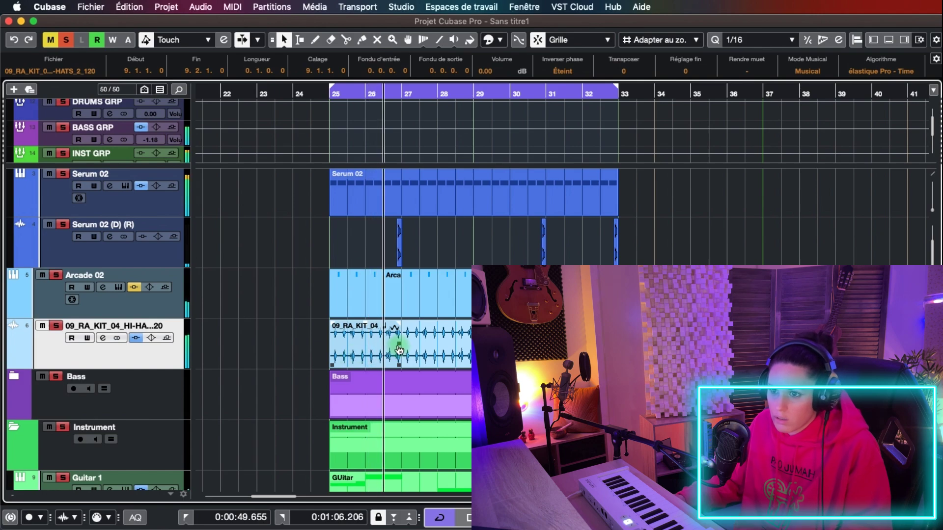
key("h")
key("h")
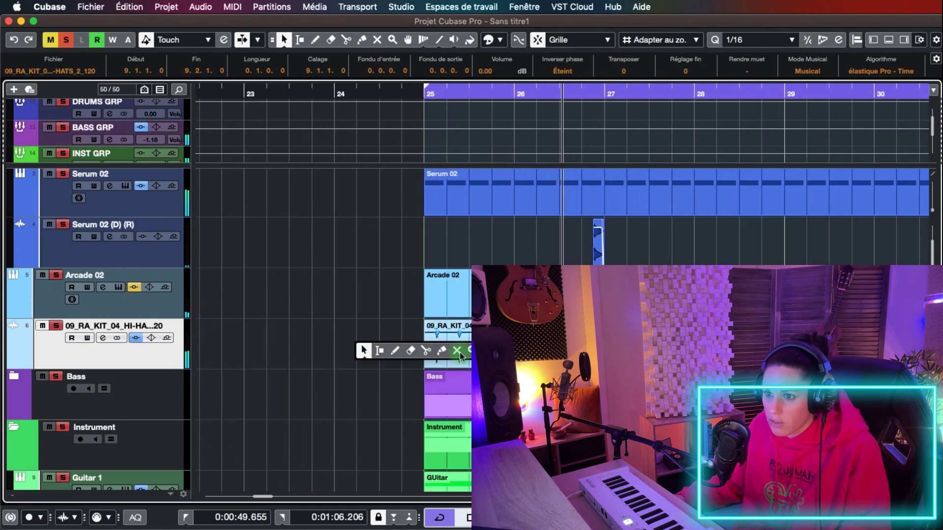
left_click(425, 351)
key("1")
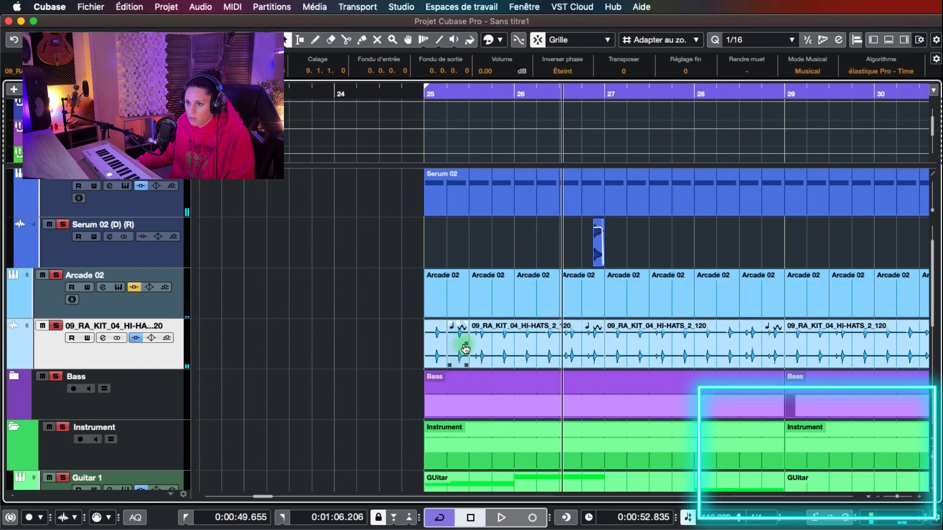
left_click(462, 347)
key("BackSpace")
key("g")
key("g")
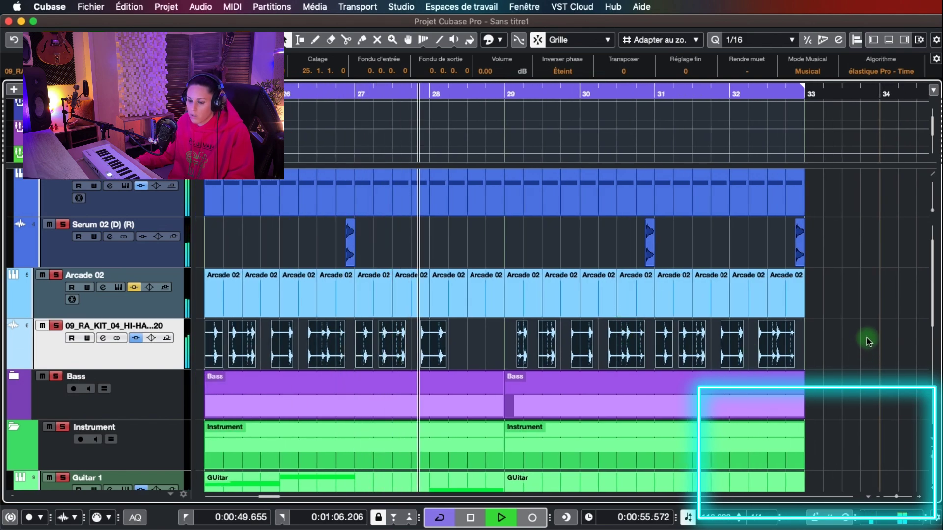
left_click(816, 341)
left_click_drag(868, 337, 791, 339)
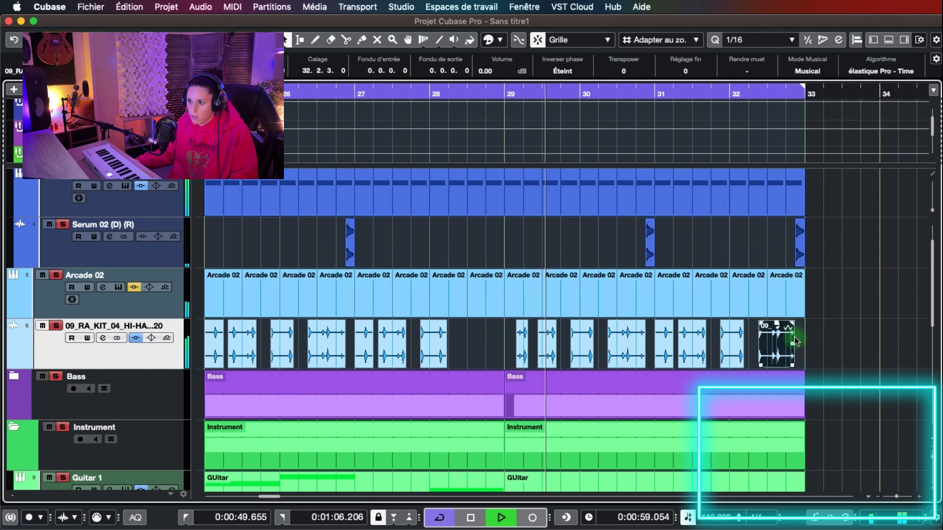
left_click(876, 344)
scroll(878, 345, "left", 3)
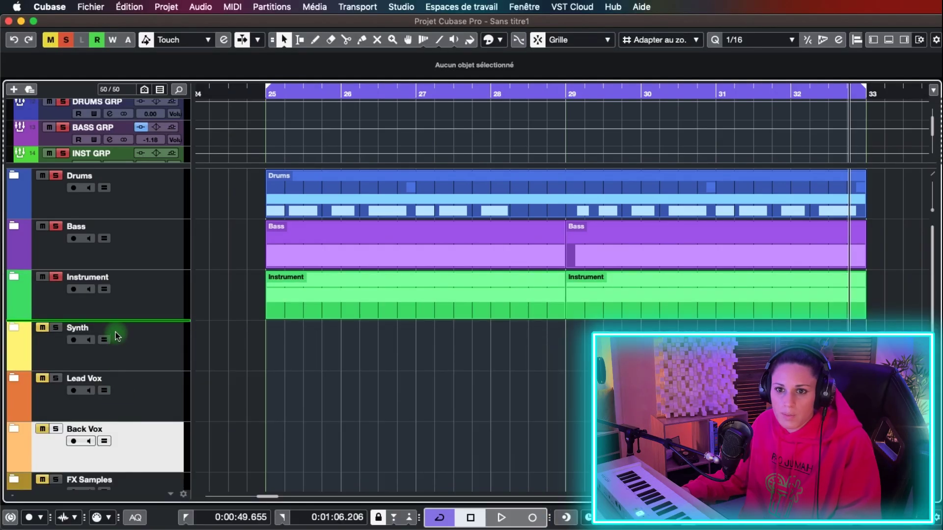
Move the Back Vox folder above Synth and load Arcade's Still Got Time kit from the Hooked line, opening its key setting.
left_click_drag(116, 334, 116, 333)
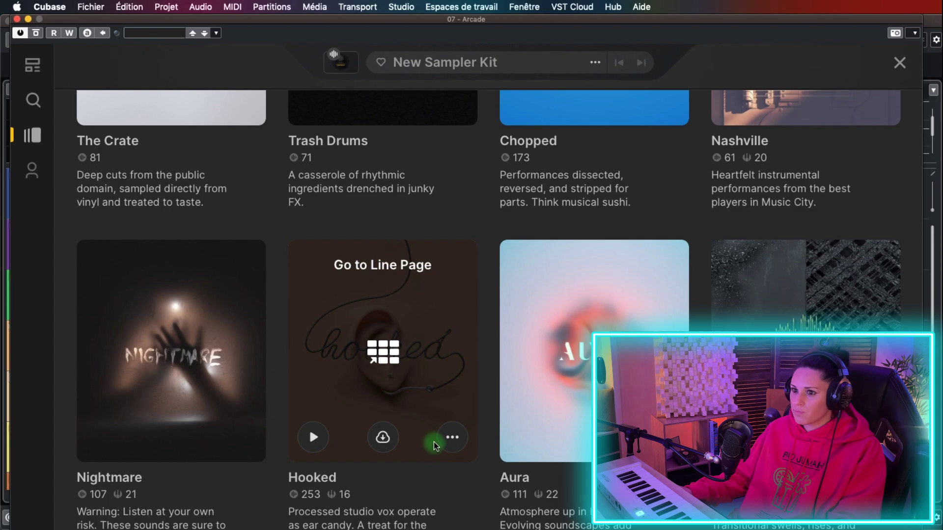
left_click(388, 308)
left_click(402, 349)
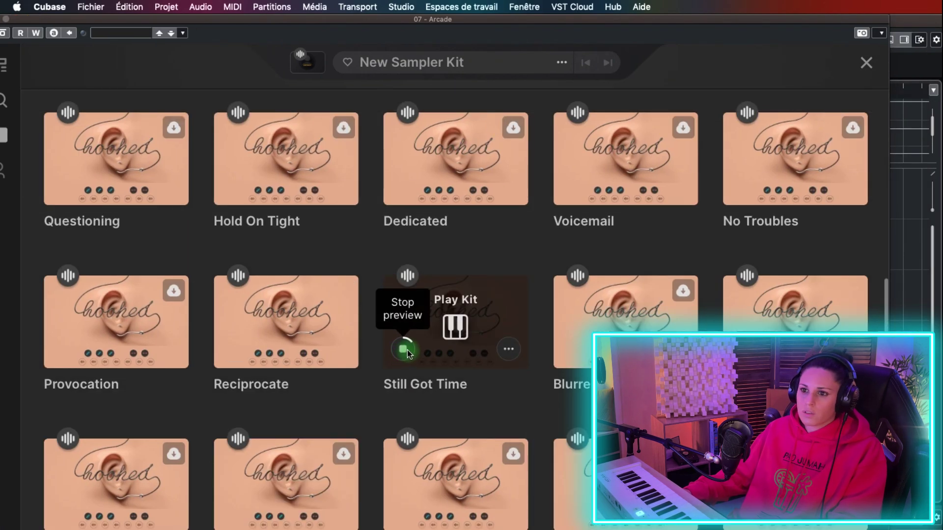
left_click(454, 328)
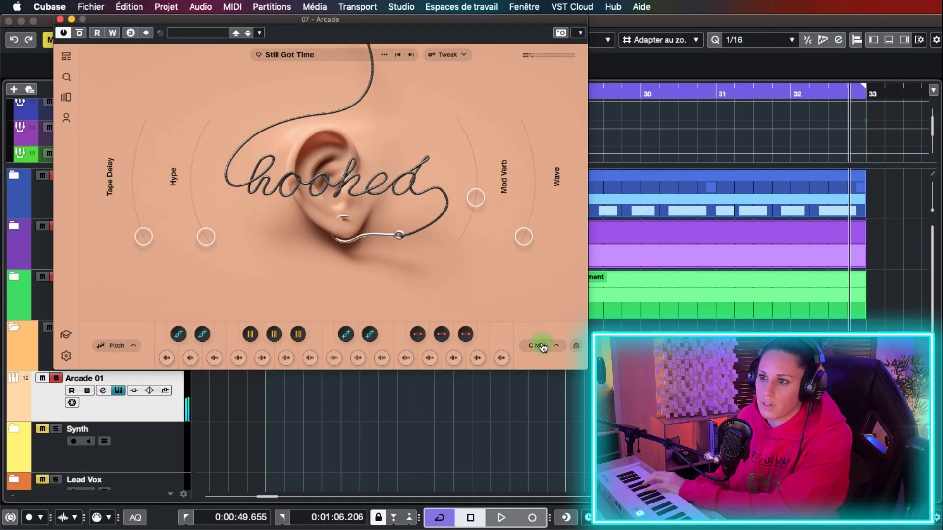
left_click(543, 345)
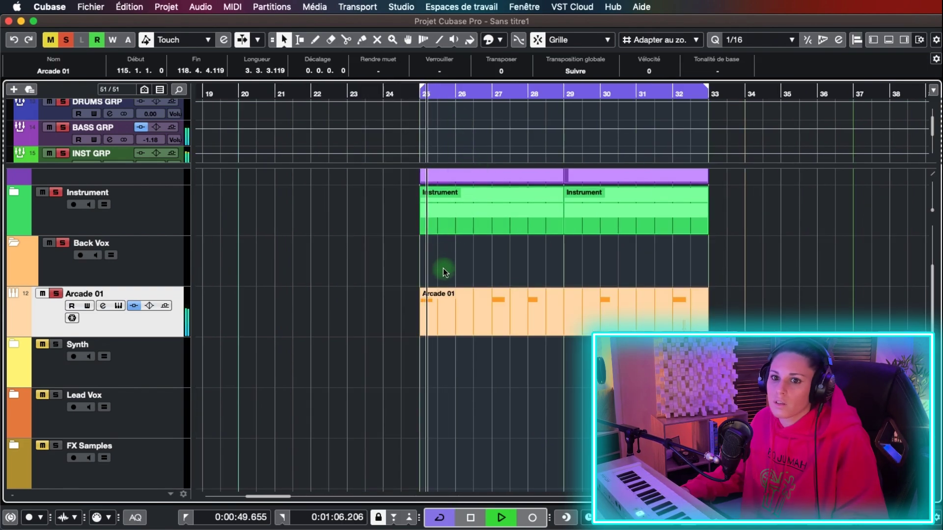
Expand the Instrument folder during playback and inspect the GUITAR GRP1 channel's inserts and equalizer.
key("shift+g")
key("shift+h")
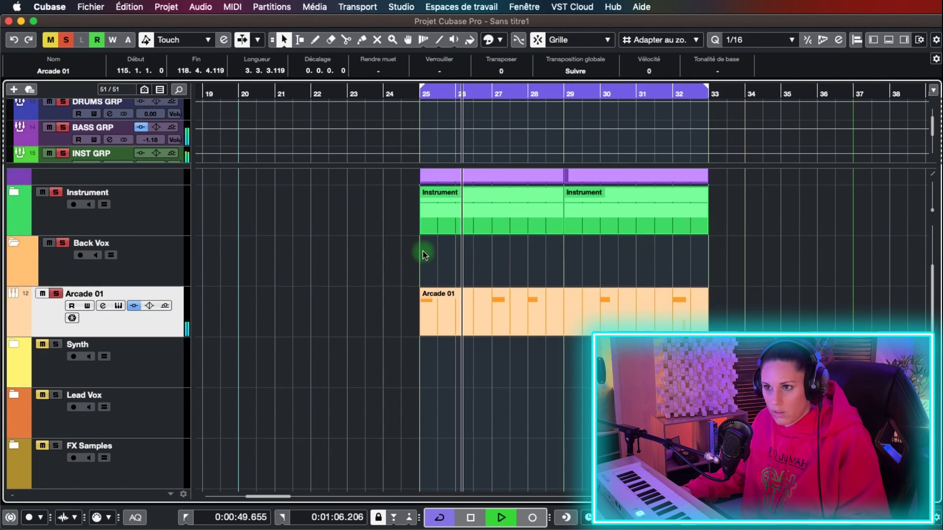
scroll(130, 240, "up", 2)
left_click(14, 226)
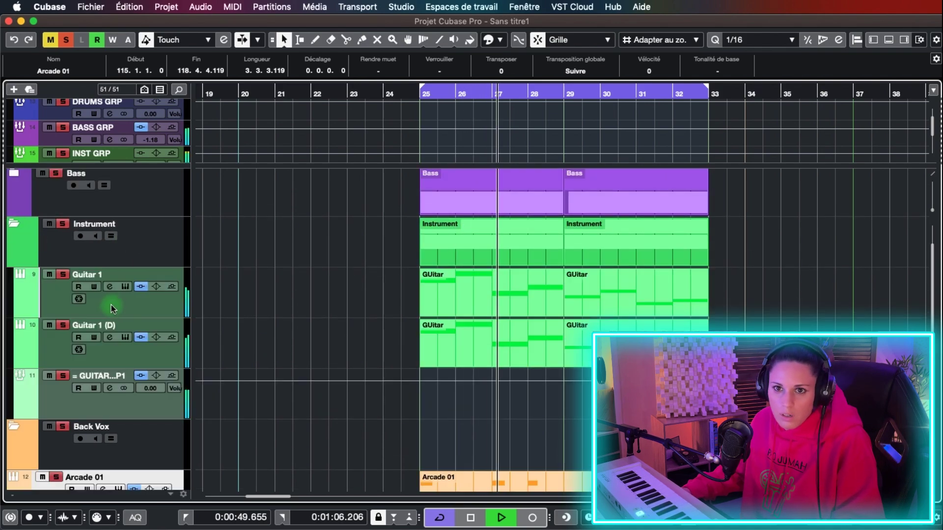
left_click(110, 388)
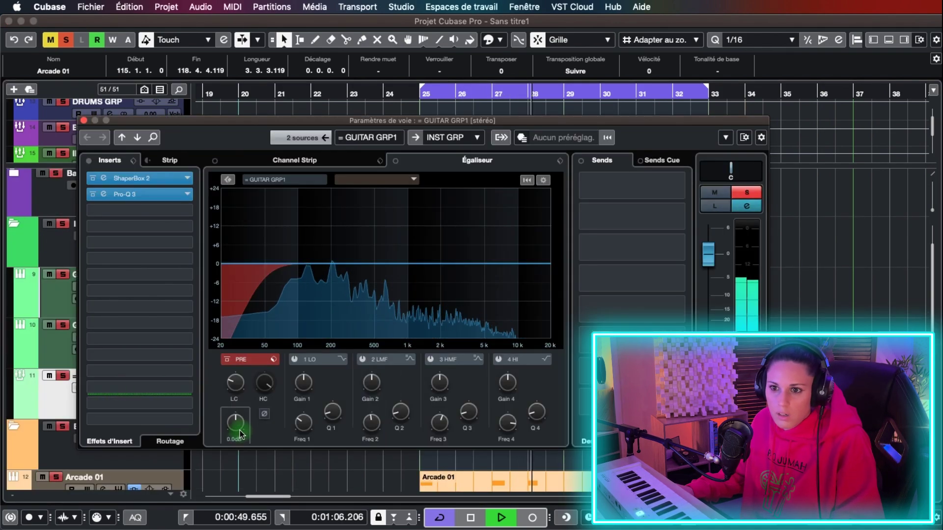
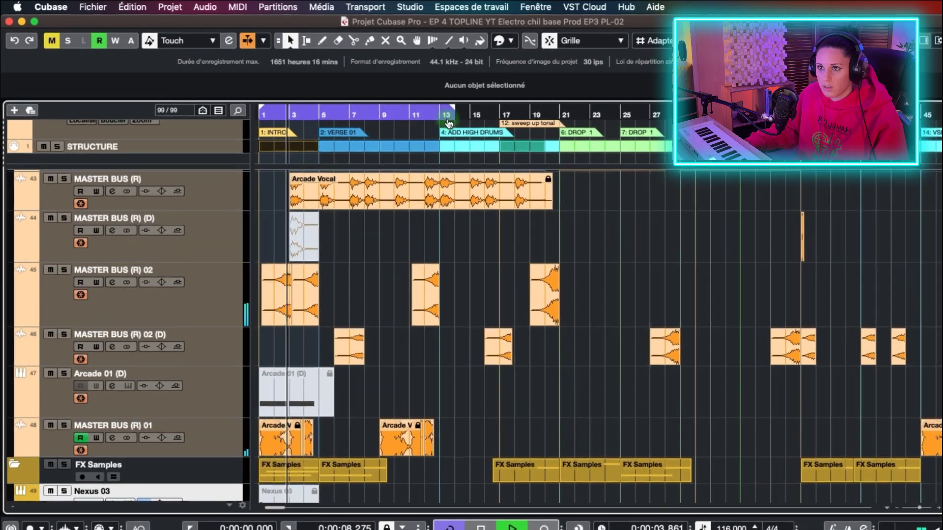
Listen to the guitar parts in the EP 4 TOPLINE project, soloing the GUITAR 1 lead (R) track.
scroll(473, 372, "up", 2)
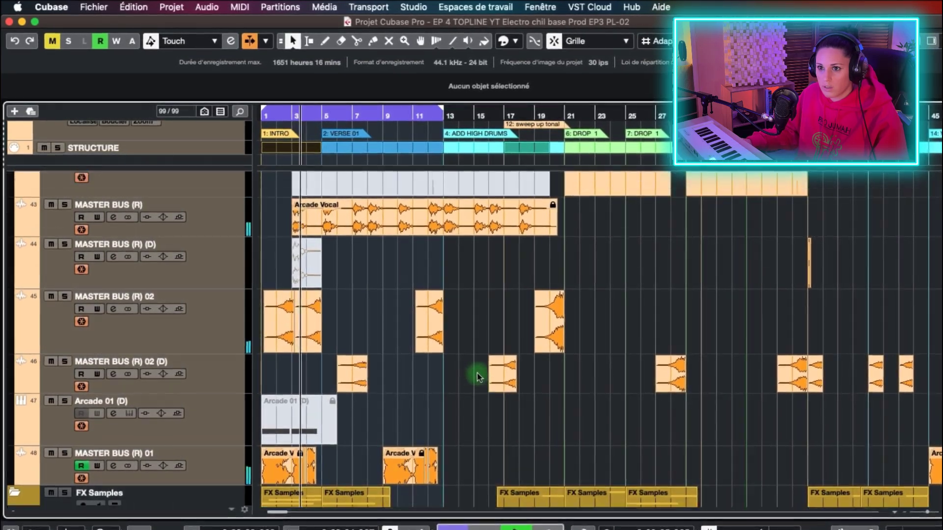
scroll(479, 377, "up", 10)
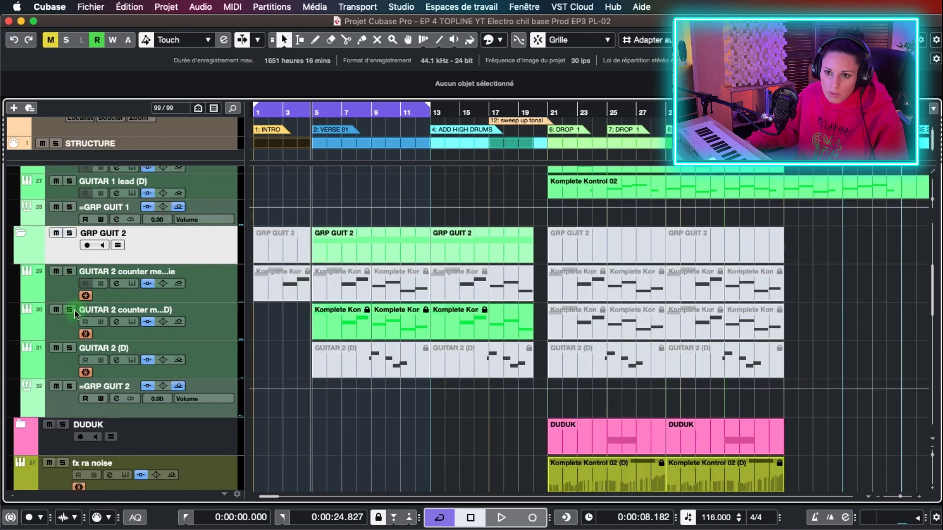
key("space")
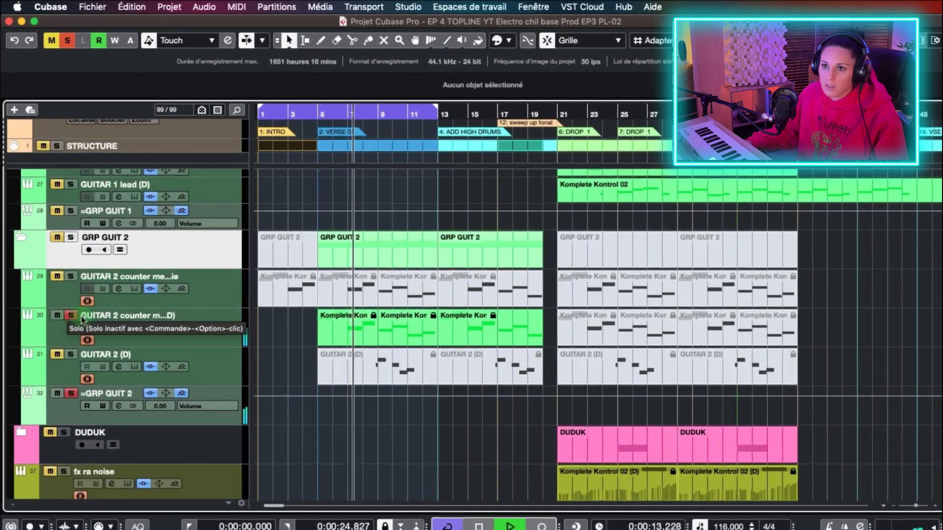
scroll(81, 317, "up", 10)
left_click(71, 349)
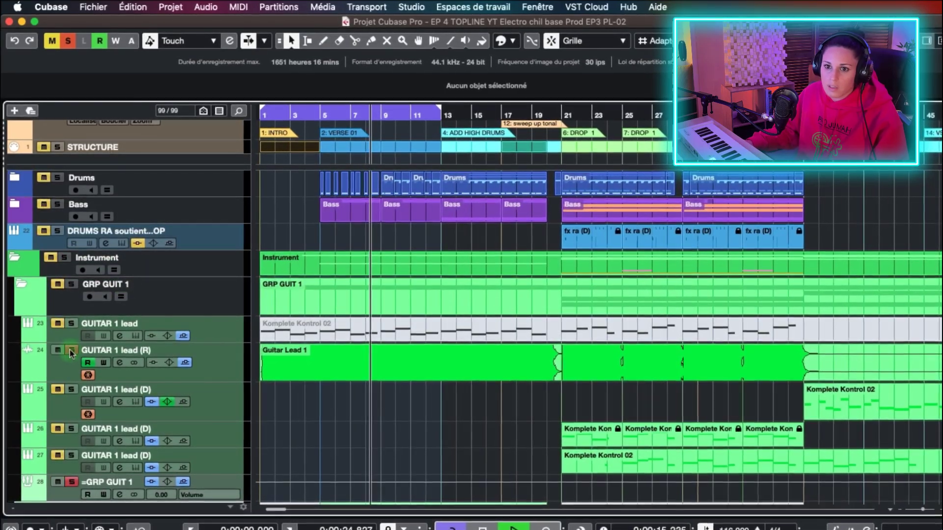
scroll(71, 352, "down", 2)
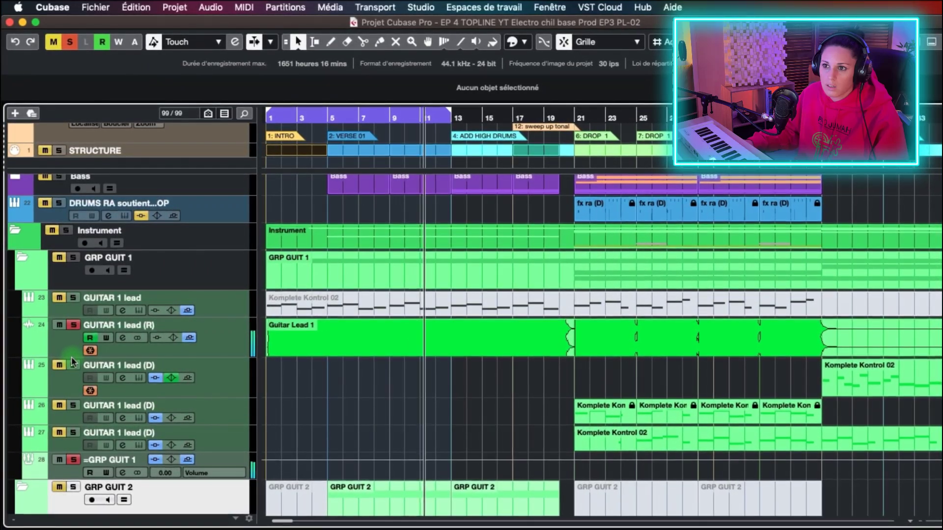
Expand the HIGH DRUMS folder and examine the CLAP/SNARE folder's tracks, collapsing the latter.
scroll(157, 280, "up", 5)
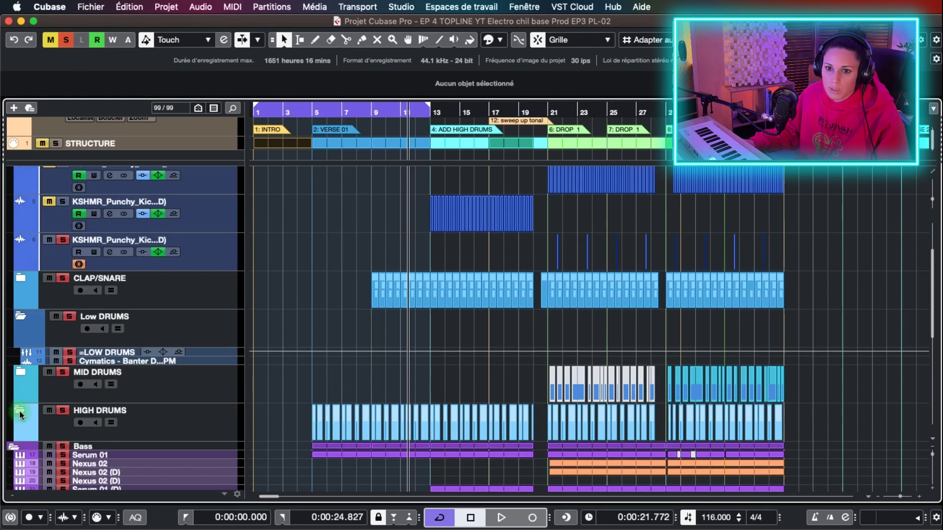
left_click(20, 412)
left_click(20, 279)
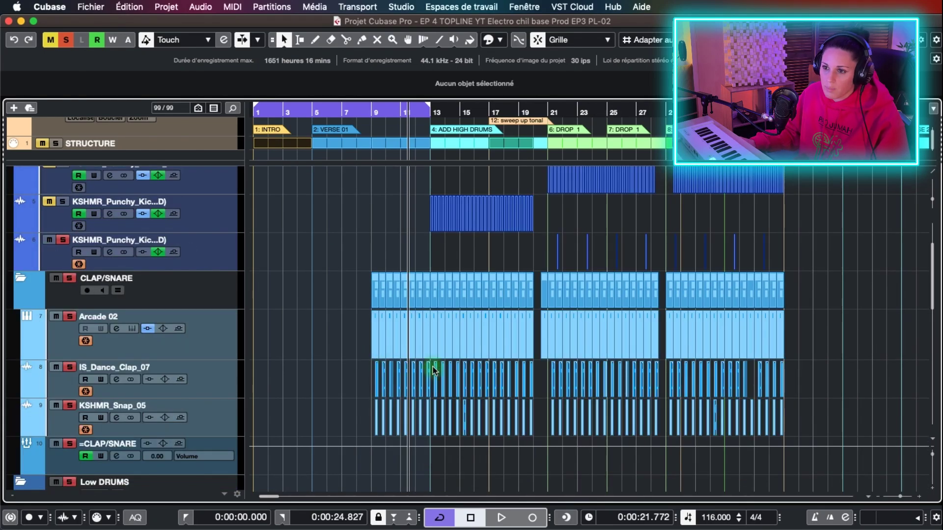
left_click(21, 278)
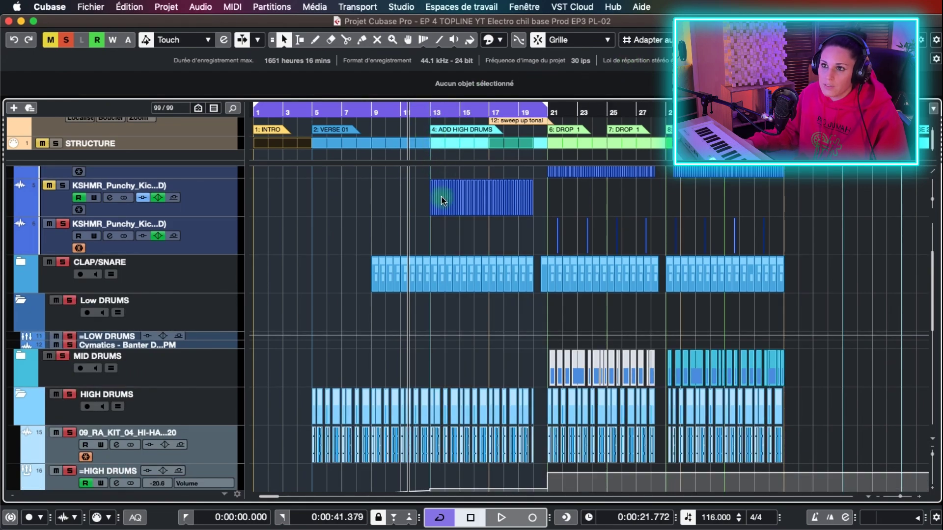
Listen to the Serum 01 (D) bass track in solo from bar 13 and review the guitar groups during verse playback.
scroll(449, 256, "down", 5)
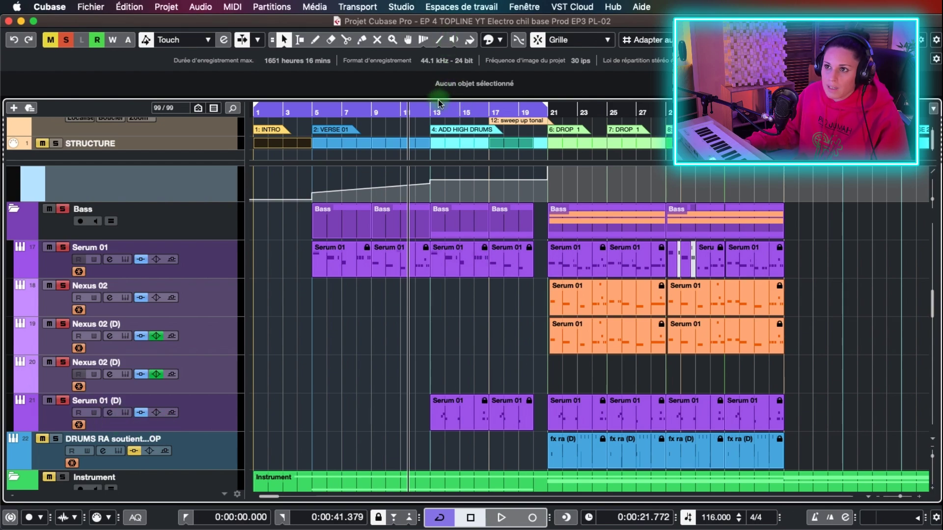
left_click(439, 103)
key("space")
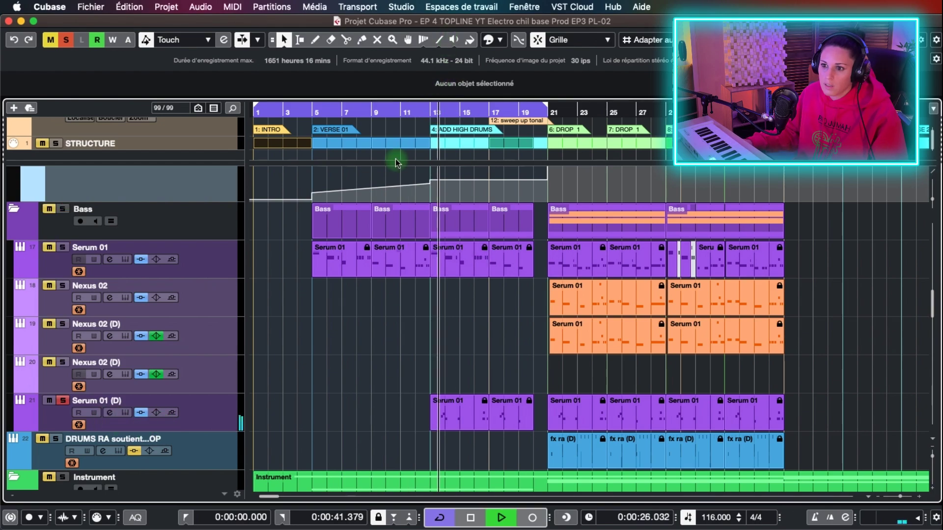
left_click(63, 401)
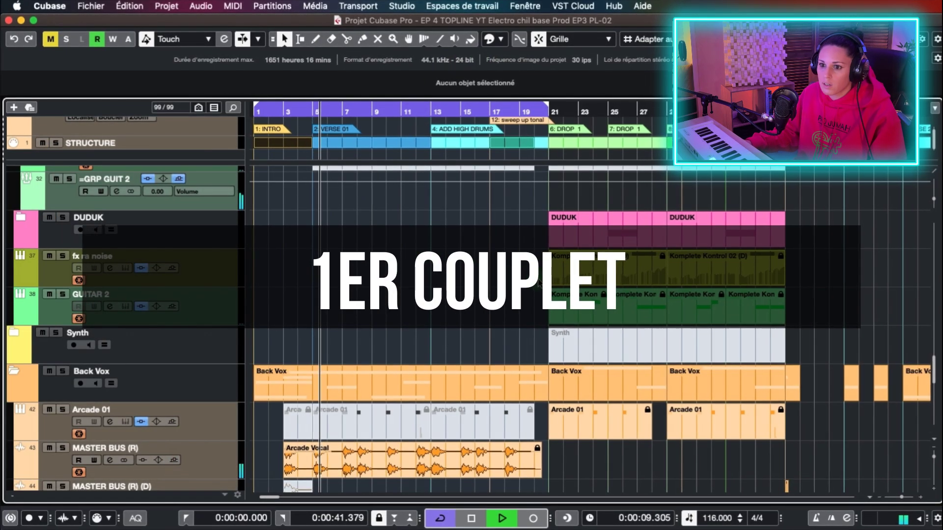
scroll(542, 281, "up", 10)
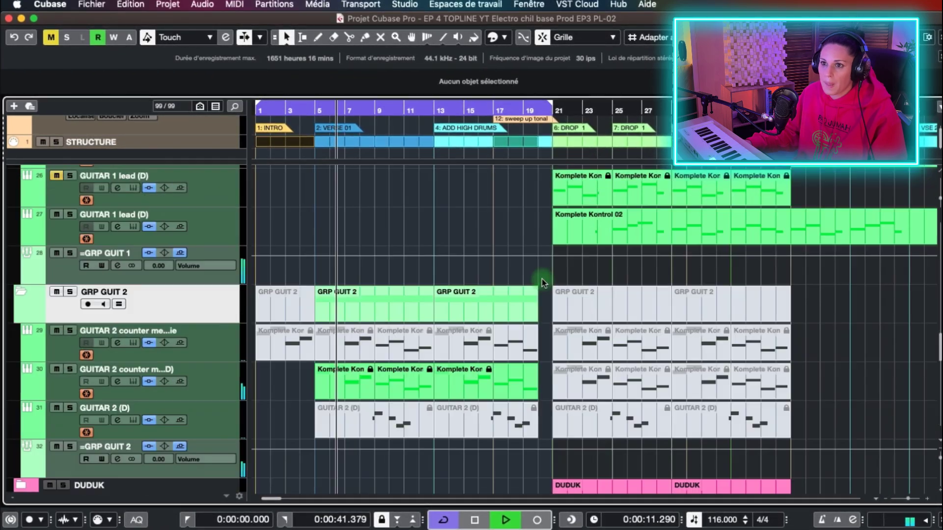
Play the verse and review the tracks from the guitar groups up to the Bass folder and the HIGH DRUMS volume automation.
scroll(543, 279, "up", 8)
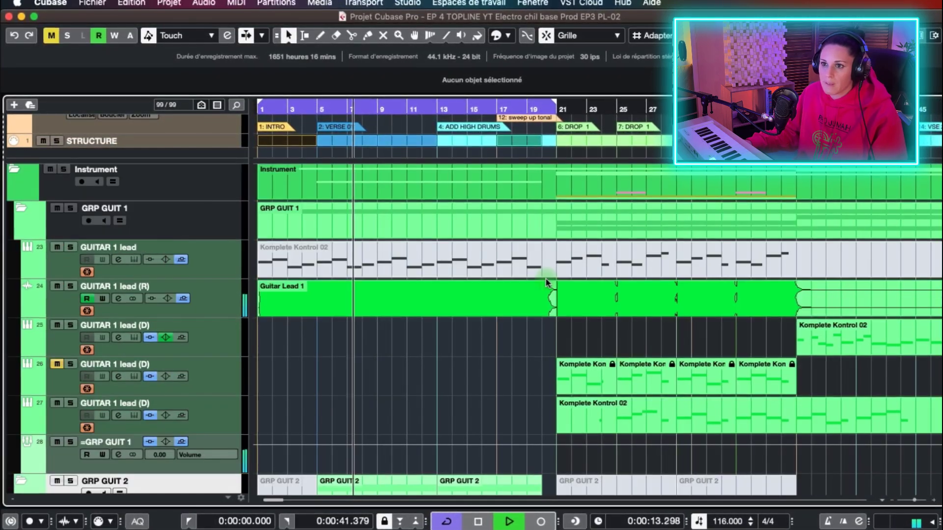
scroll(547, 279, "up", 8)
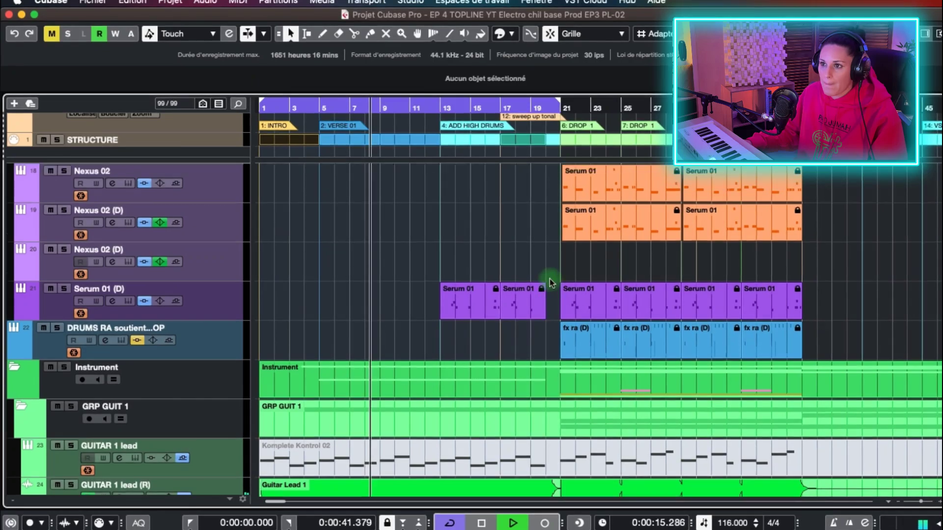
scroll(551, 283, "up", 5)
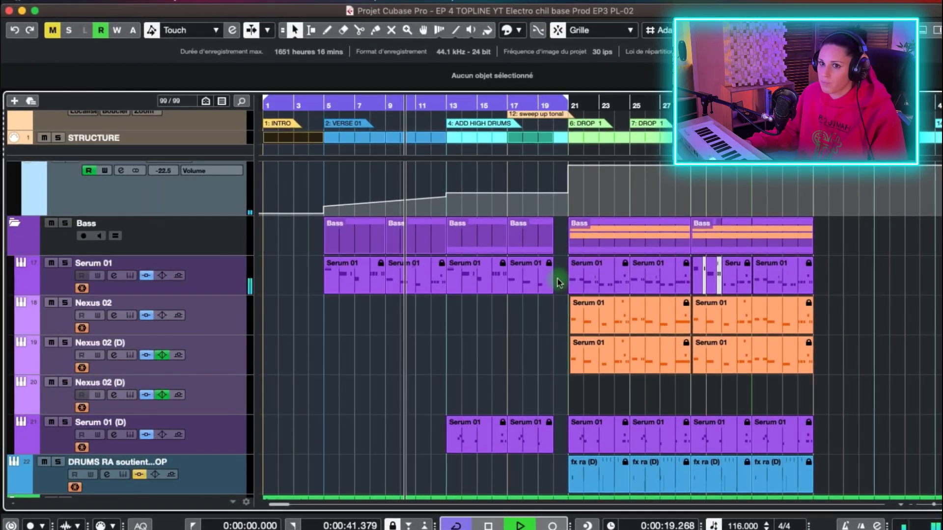
scroll(556, 282, "up", 2)
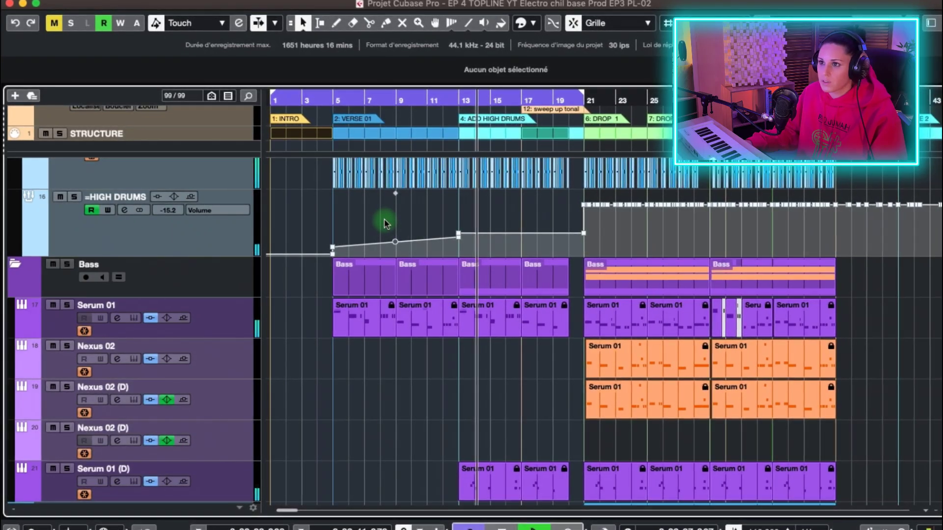
Listen to the Nexus 02 and Serum 01 basses in solo during Drop 1, and inspect the Serum 03 KICK VSE channel settings.
key("f")
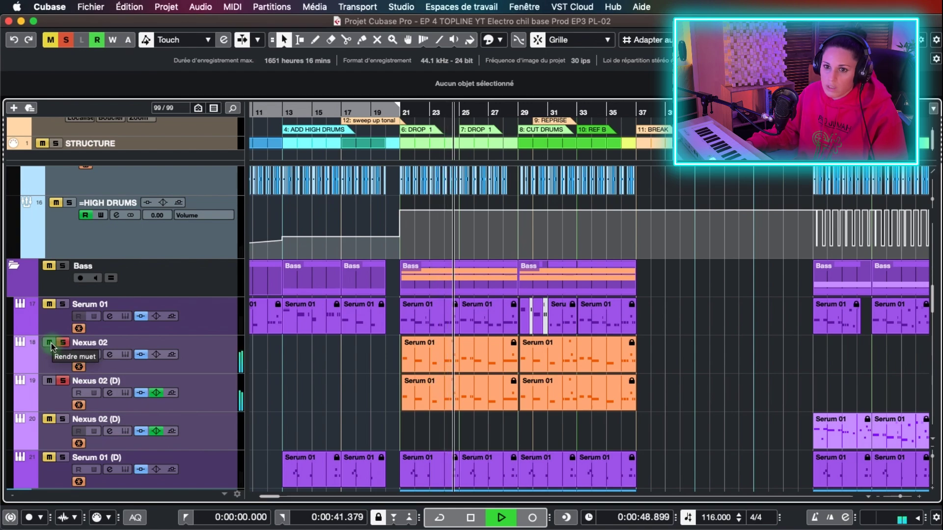
left_click(59, 343)
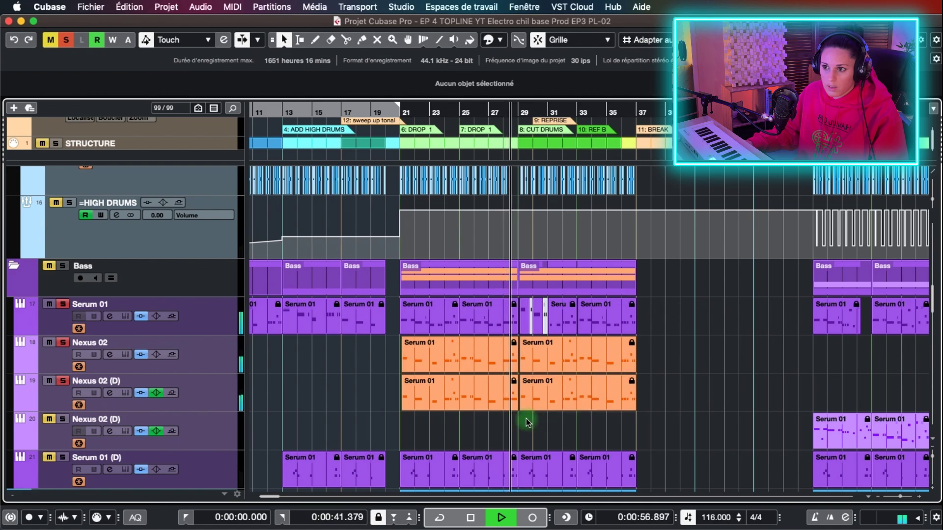
scroll(367, 308, "up", 10)
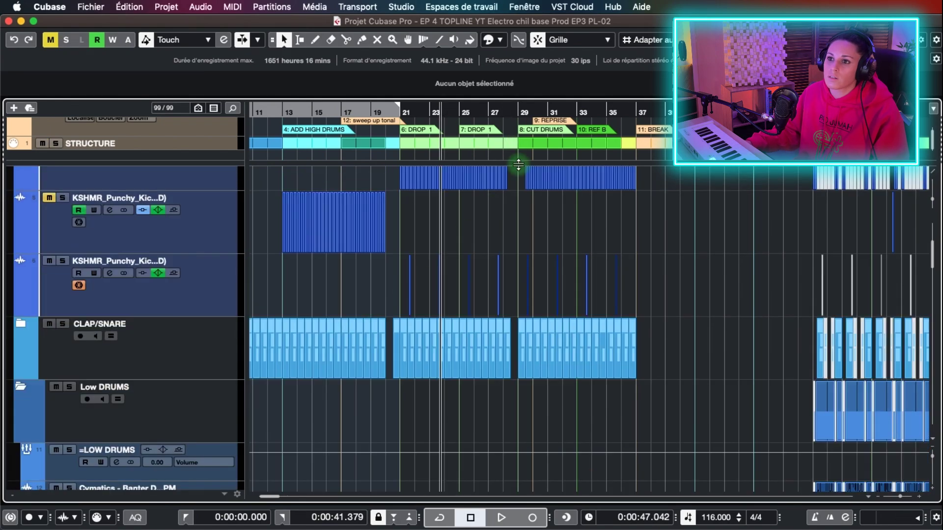
scroll(518, 165, "up", 3)
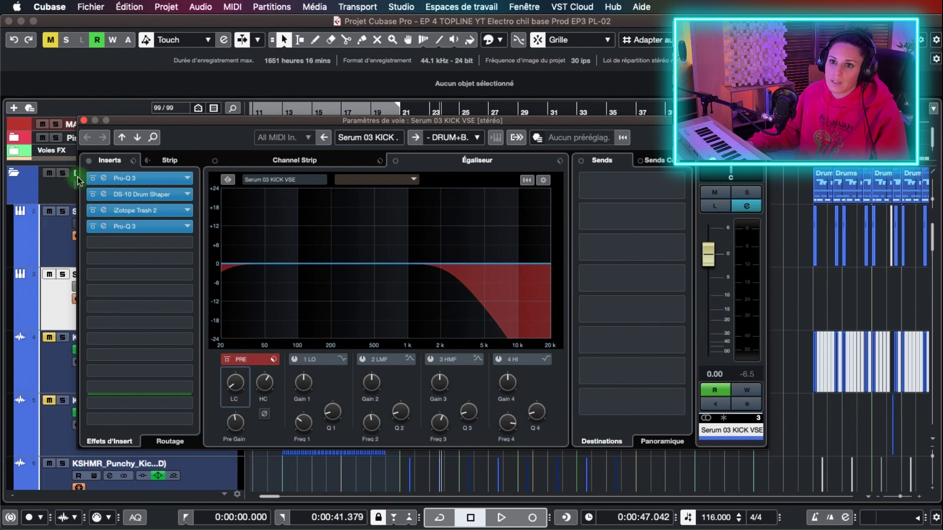
Listen to the Drop 1 GUITAR 1 lead (D) and duduk Komplete Kontrol 02 (D) parts in solo.
scroll(369, 339, "up", 2)
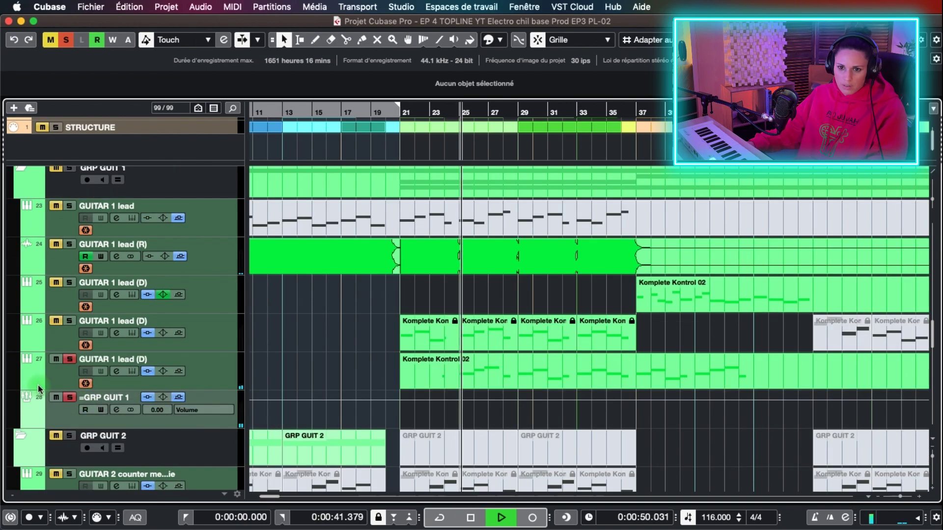
left_click(25, 386)
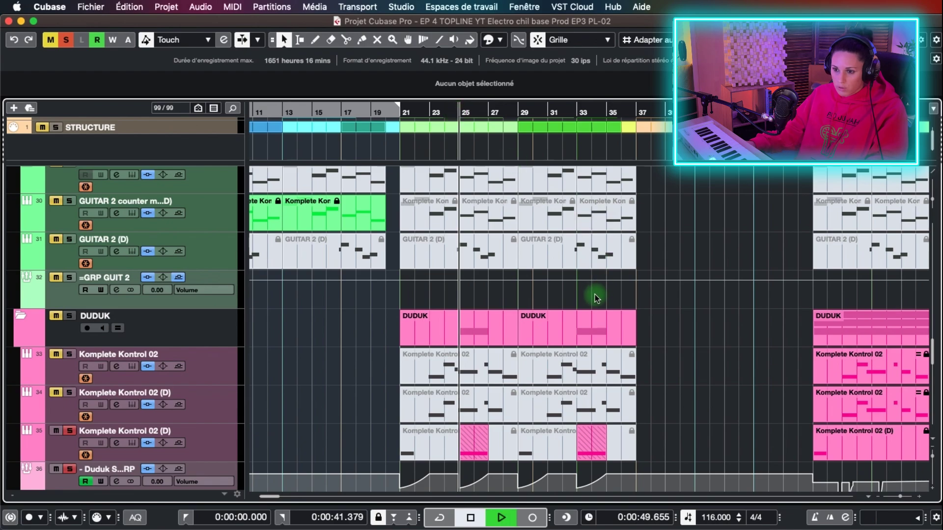
scroll(274, 415, "down", 2)
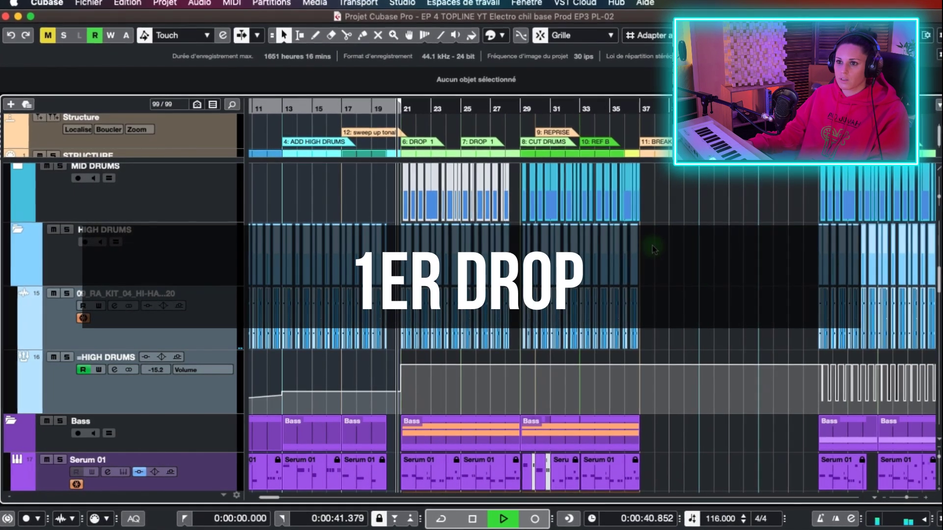
Play the first drop unsoloed and review its drum tracks, from the Serum KICK DROP track to HIGH DRUMS.
scroll(663, 269, "up", 5)
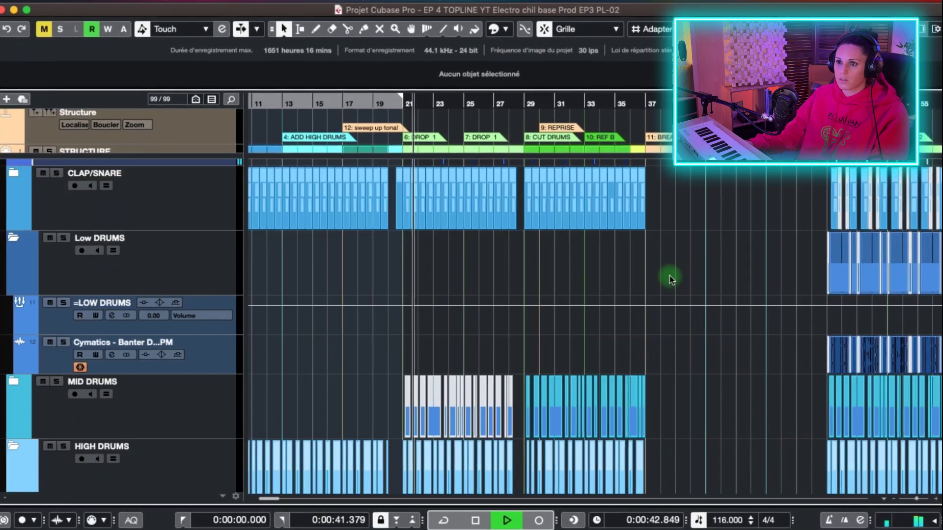
scroll(671, 275, "up", 6)
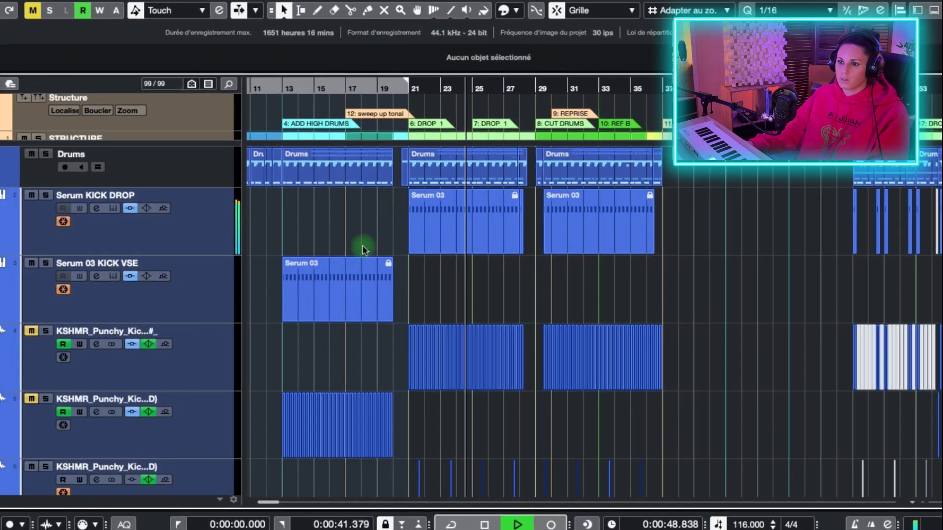
scroll(613, 253, "down", 1)
scroll(616, 251, "down", 10)
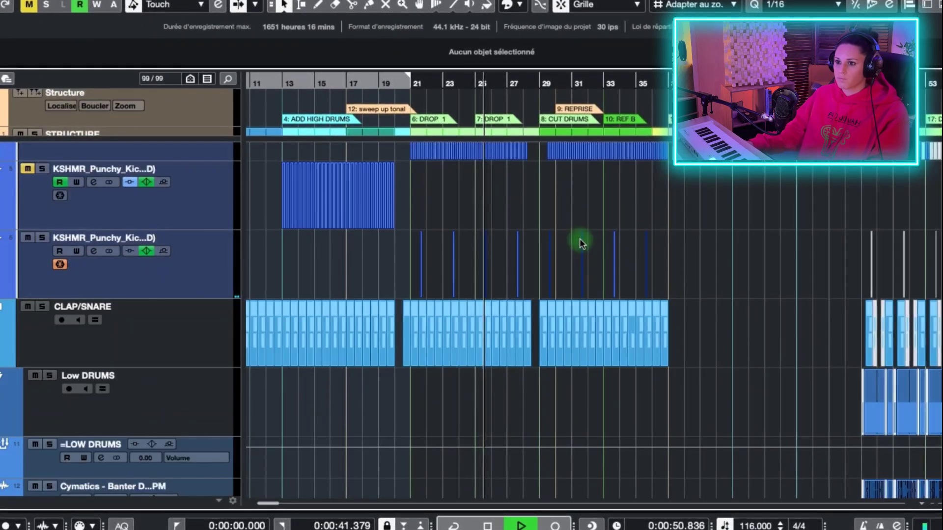
scroll(583, 242, "down", 3)
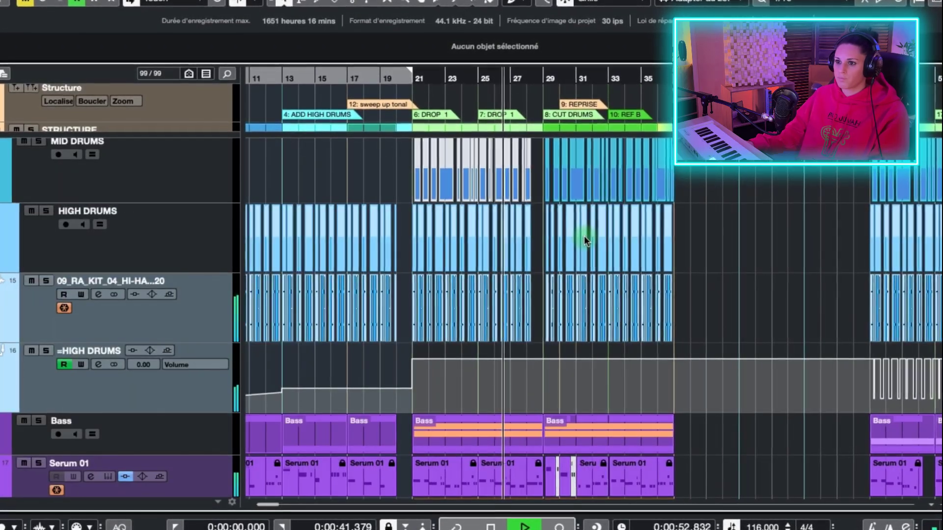
Magnify the Drop 1 timeline during playback and examine the Serum 01 and Nexus 02 tracks in the Bass folder.
key("g")
key("g")
key("h")
key("h")
key("h")
key("h")
key("h")
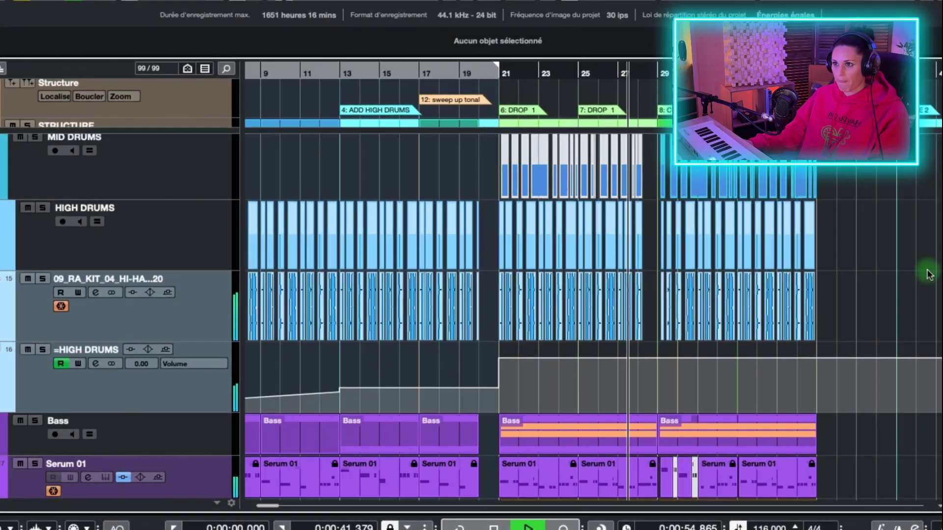
scroll(786, 226, "down", 5)
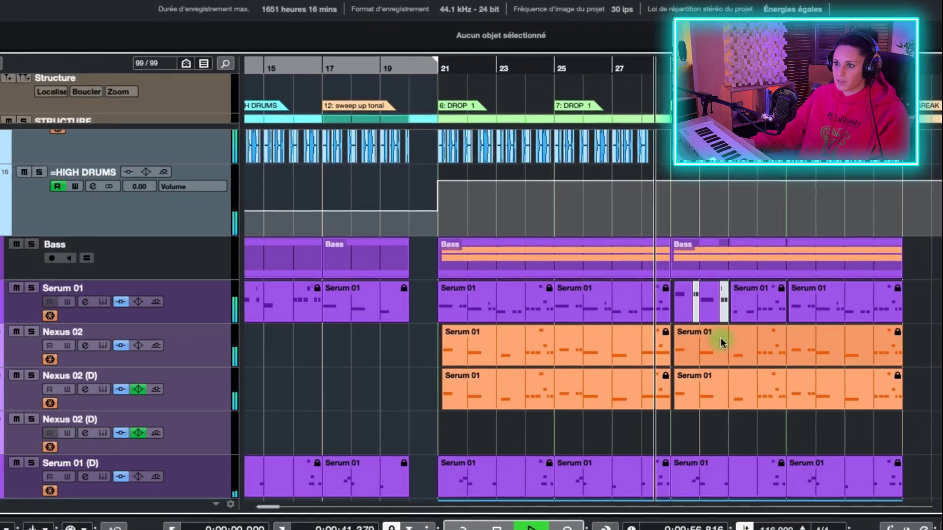
Review the guitar volume automation, Arcade vocal and duduk tracks around the end of Drop 1.
scroll(721, 338, "down", 4)
scroll(715, 335, "right", 3)
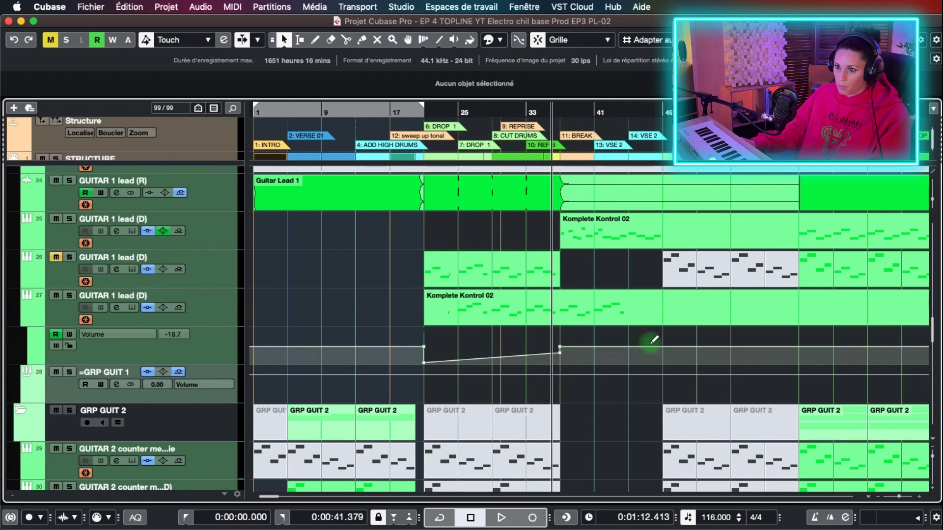
scroll(584, 430, "down", 15)
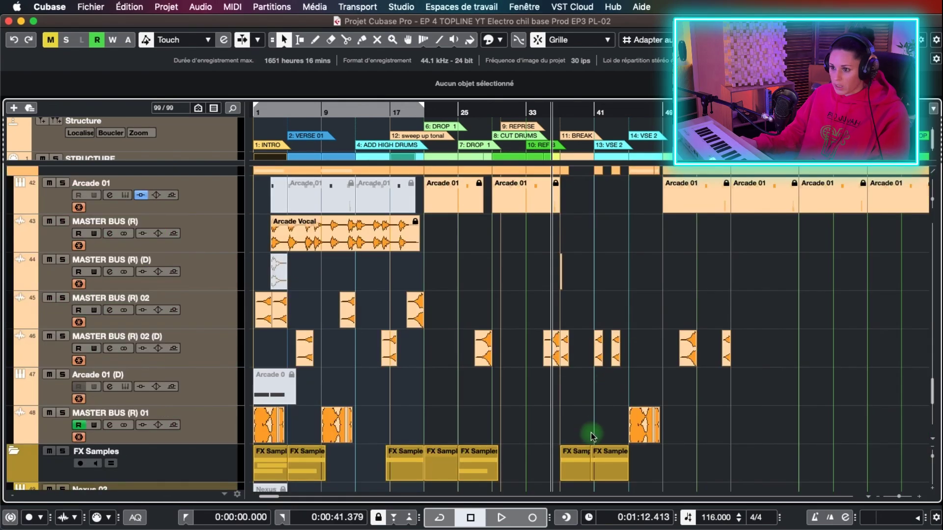
scroll(580, 429, "up", 15)
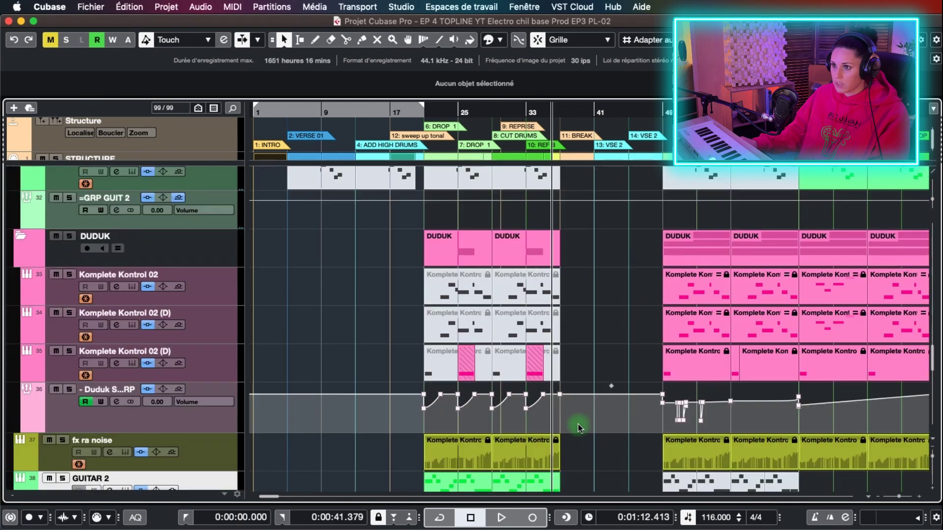
scroll(580, 427, "up", 5)
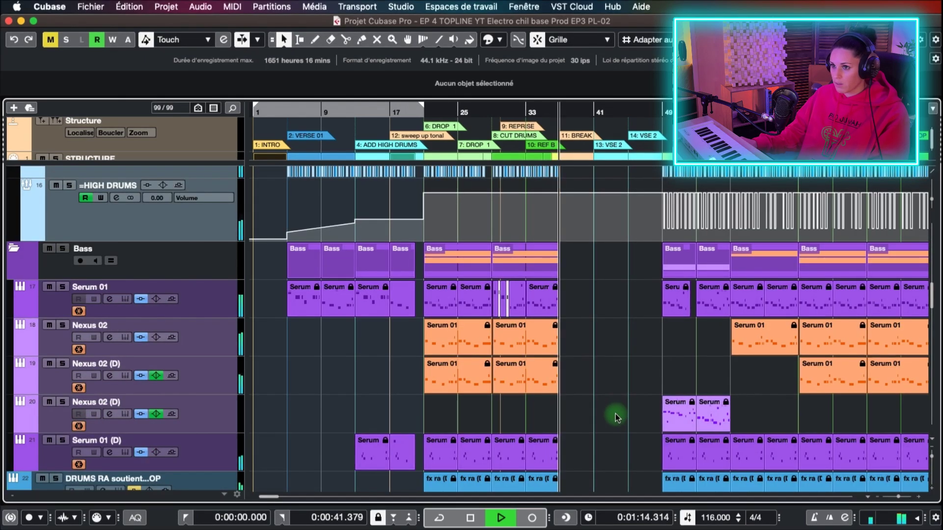
Play the break after bar 37 and check the kick, clap, low, mid and high drum tracks.
scroll(614, 413, "up", 3)
scroll(611, 411, "up", 15)
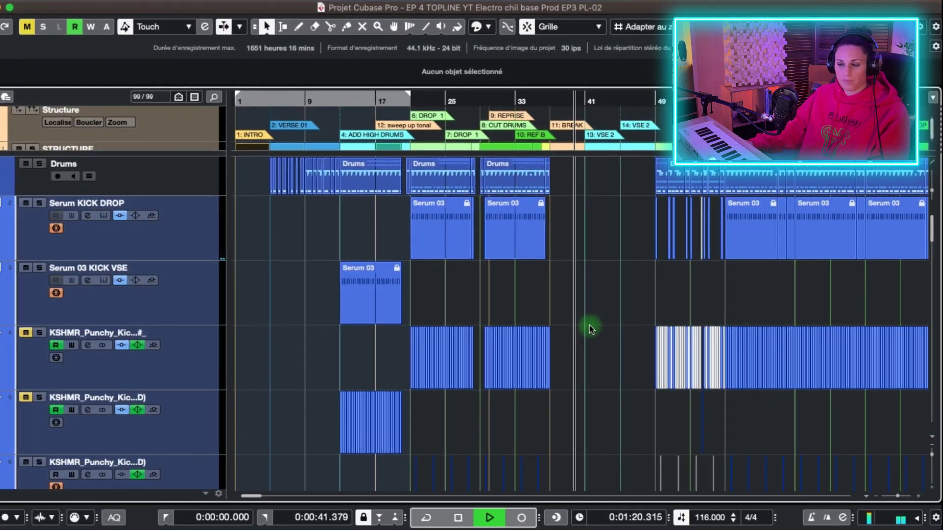
scroll(590, 329, "down", 5)
scroll(589, 328, "down", 3)
scroll(590, 328, "down", 5)
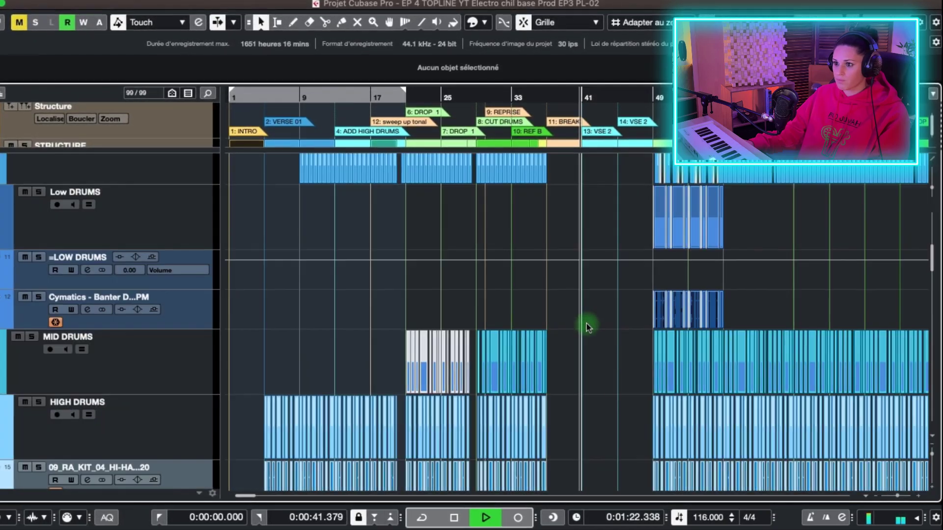
Reduce the track heights for an arrangement overview during playback of the second verse, and advance the timeline toward Drop 2.
key("shift+g")
key("shift+g")
key("shift+g")
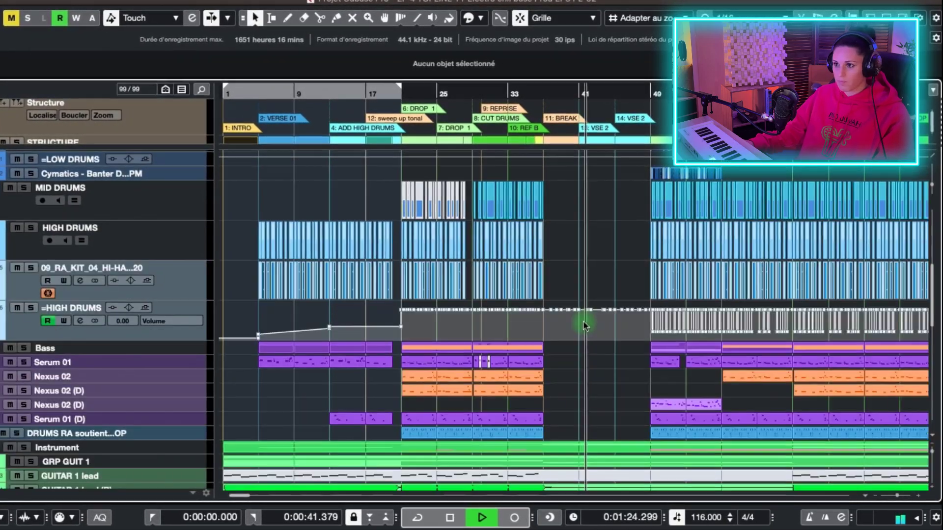
scroll(583, 325, "down", 2)
scroll(580, 323, "up", 5)
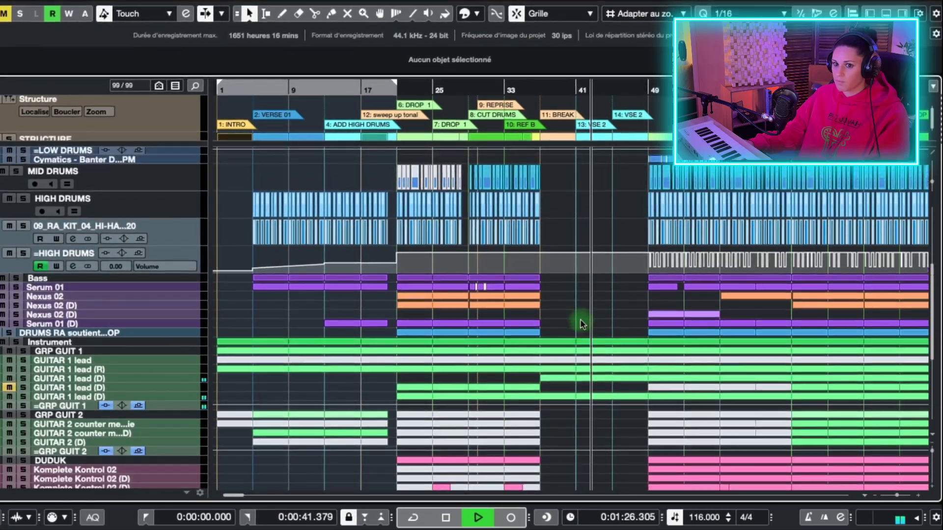
scroll(580, 320, "right", 3)
scroll(578, 320, "right", 5)
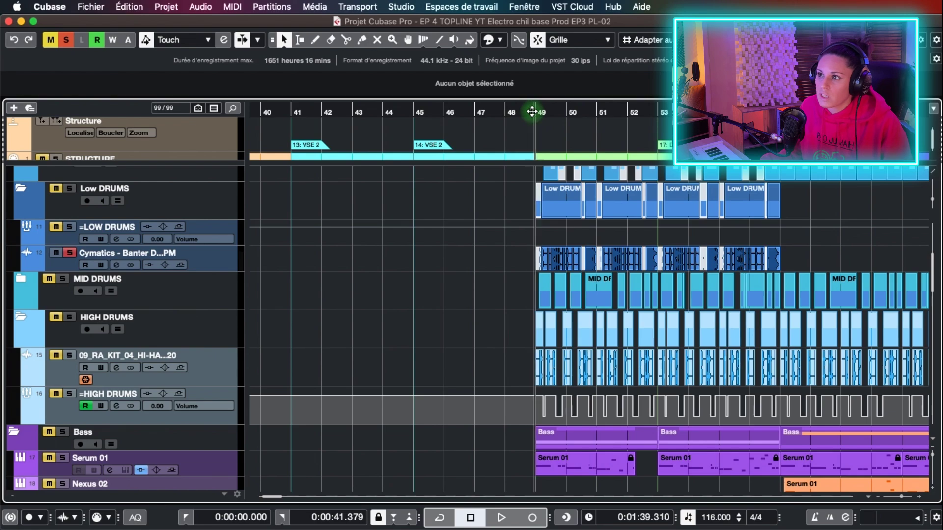
Listen to the Cymatics low drum loop in solo from bar 49, and replay the section with only Nexus 02 (D) soloed.
scroll(585, 282, "up", 3)
key("space")
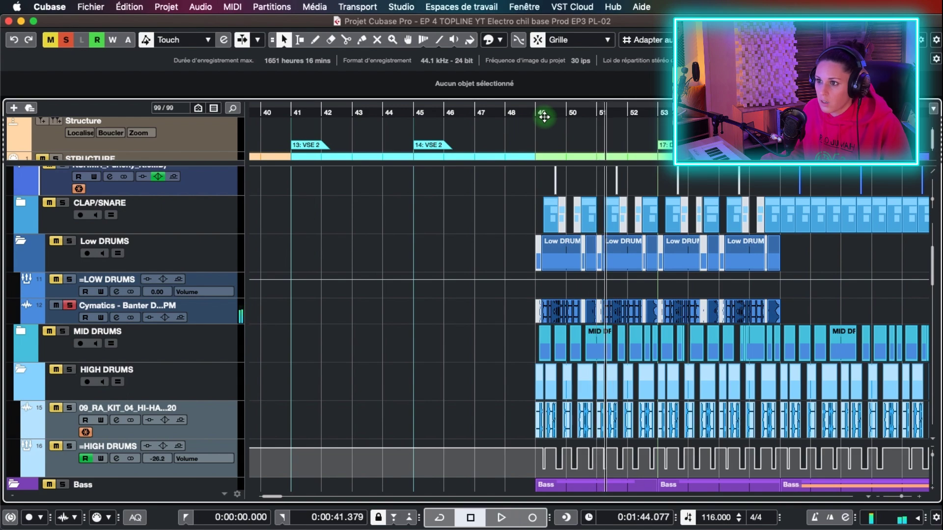
left_click(70, 306)
scroll(447, 363, "down", 10)
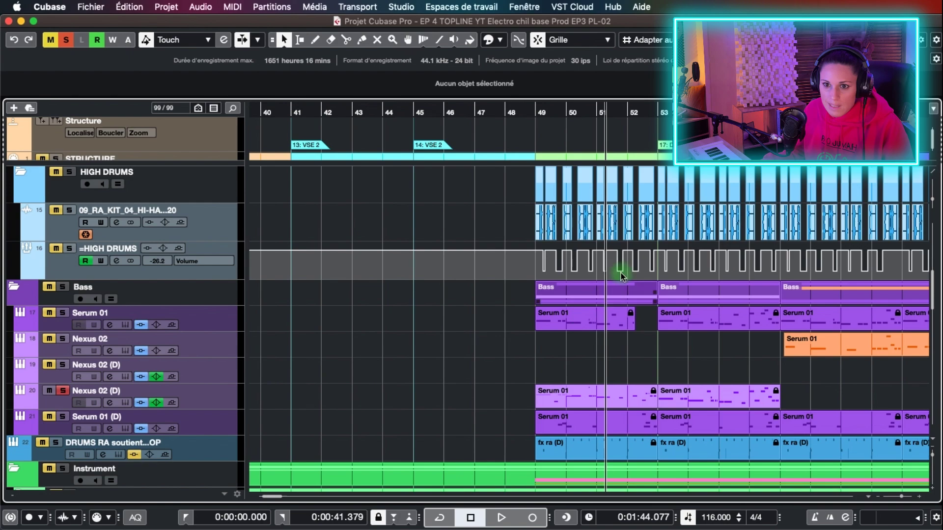
key("space")
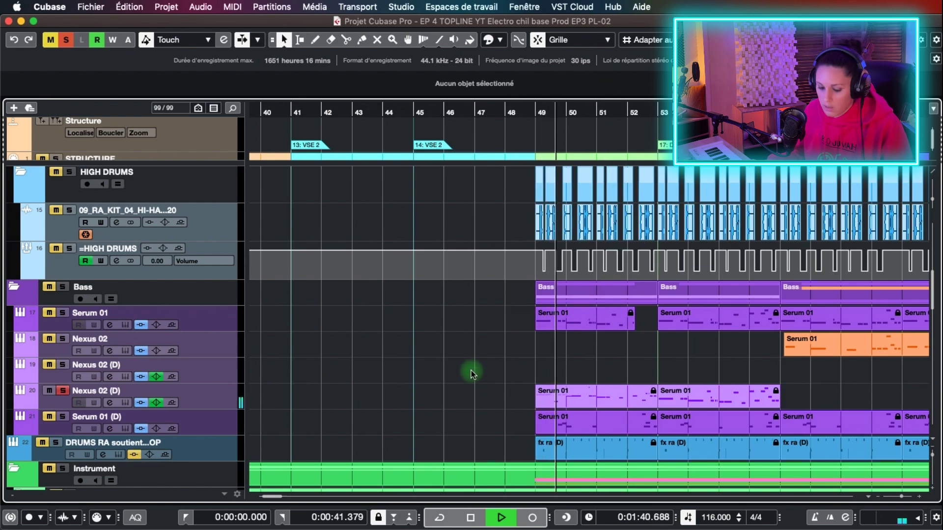
Compare the bass parts of both drops across the timeline with Nexus 02 (D) soloed, stop playback and view the guitar tracks.
key("g")
key("g")
key("g")
key("g")
key("g")
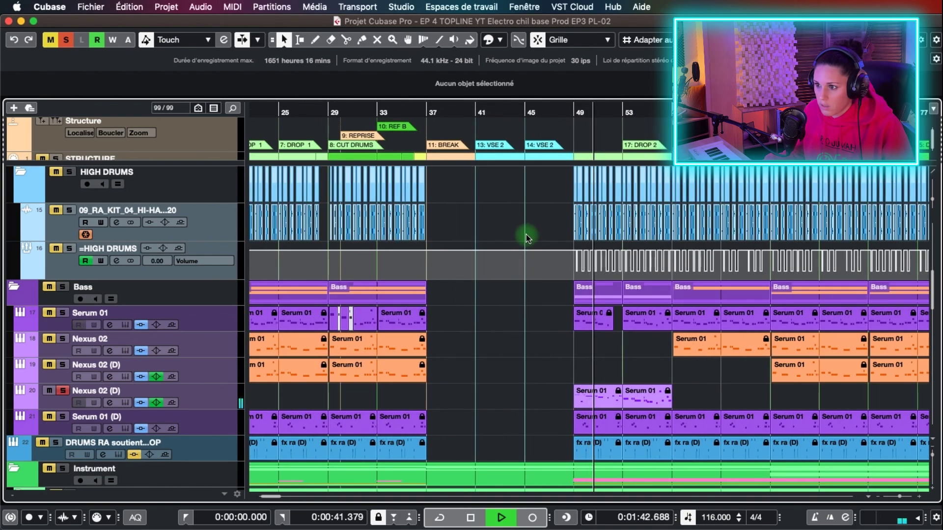
key("h")
key("h")
key("h")
key("space")
scroll(373, 373, "down", 15)
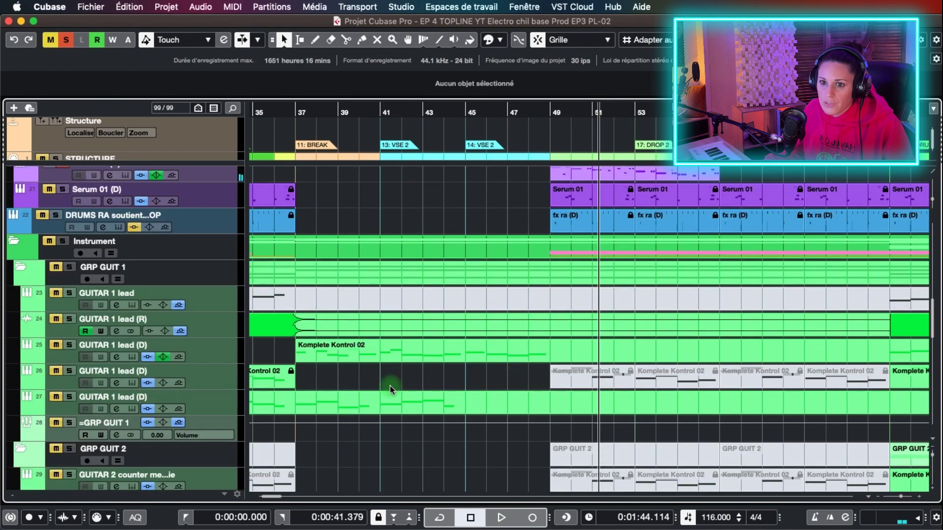
Play the full mix from bar 49 and shrink the upper track section to show only the STRUCTURE track.
scroll(354, 393, "down", 3)
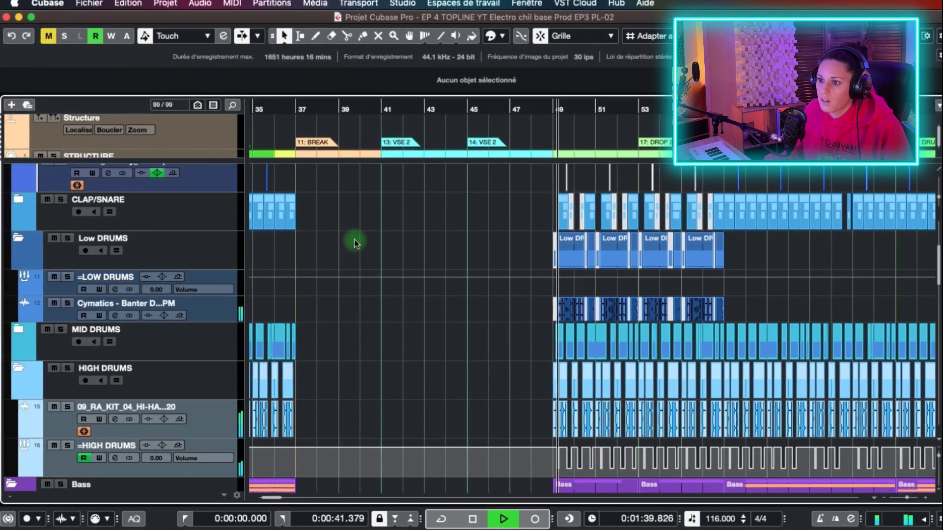
scroll(432, 260, "down", 3)
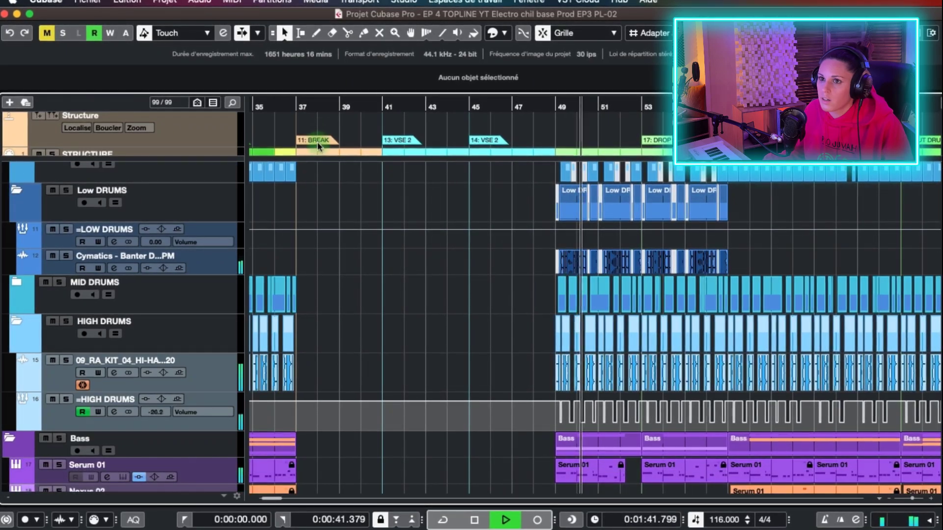
left_click_drag(212, 159, 214, 135)
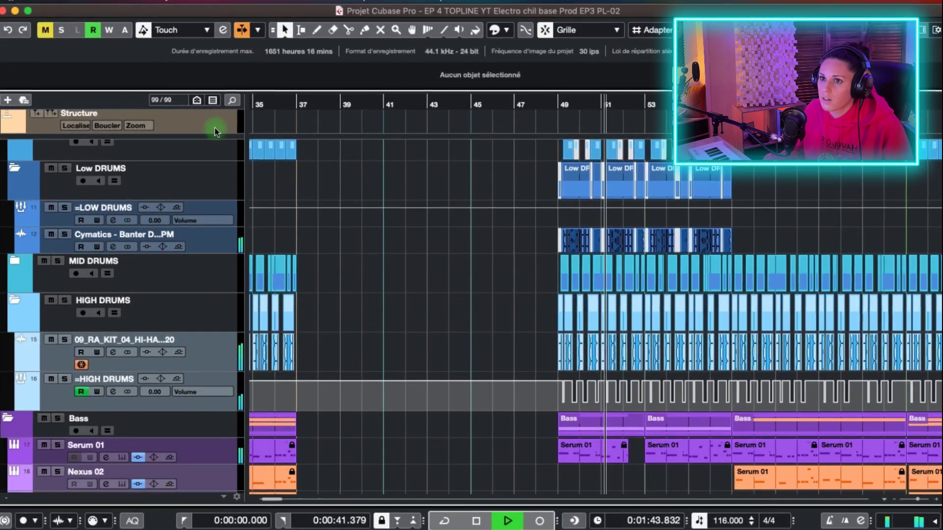
scroll(215, 122, "down", 2)
scroll(215, 121, "down", 1)
scroll(215, 121, "up", 2)
scroll(215, 122, "down", 2)
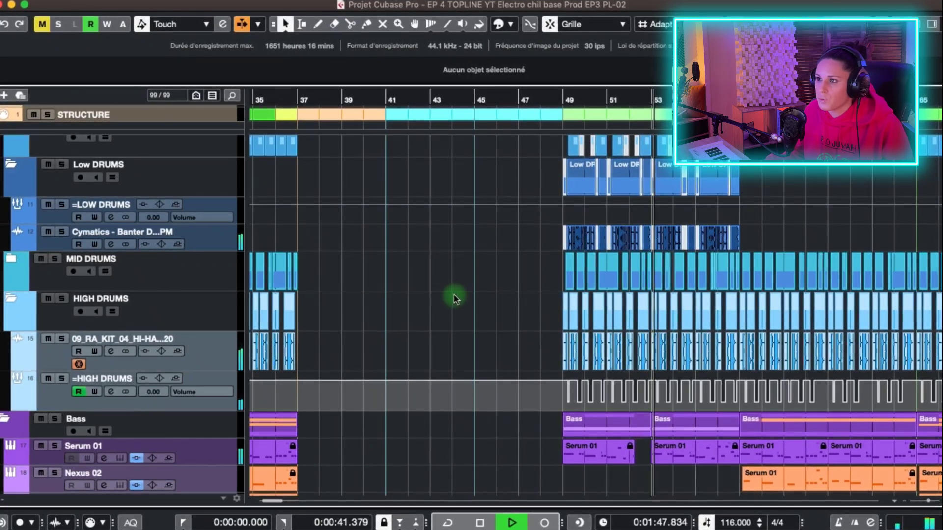
Follow the full-mix playback across Drop 2 from bar 53 to bar 64, viewing the drum and bass tracks, and stop playback.
scroll(455, 298, "right", 10)
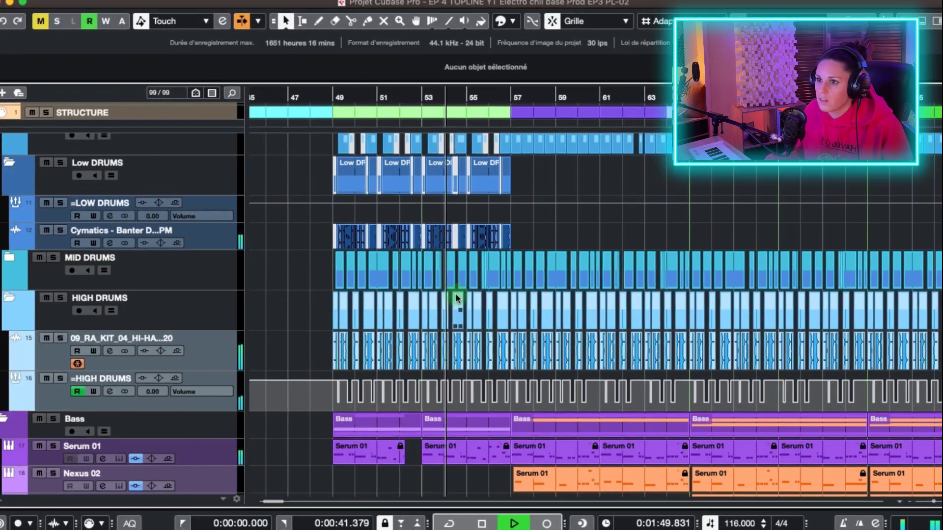
scroll(462, 305, "right", 4)
scroll(346, 459, "down", 5)
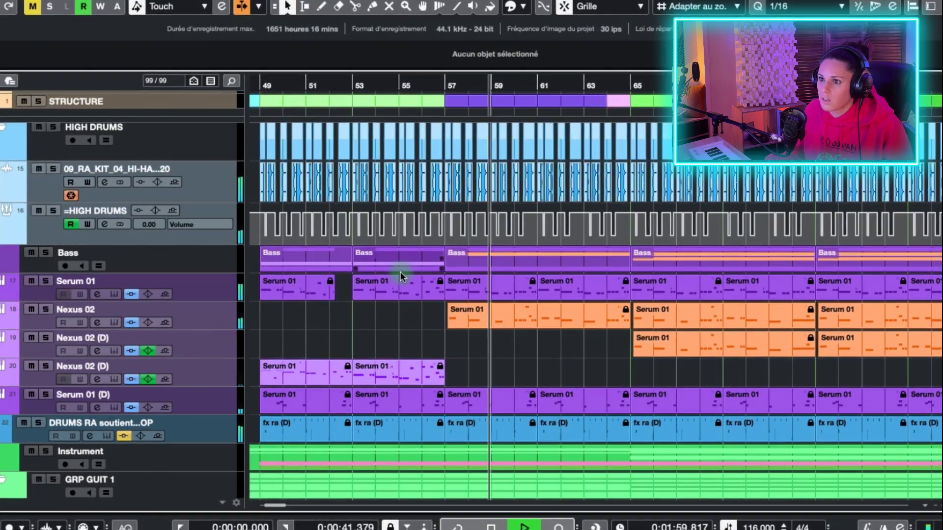
scroll(400, 274, "up", 1)
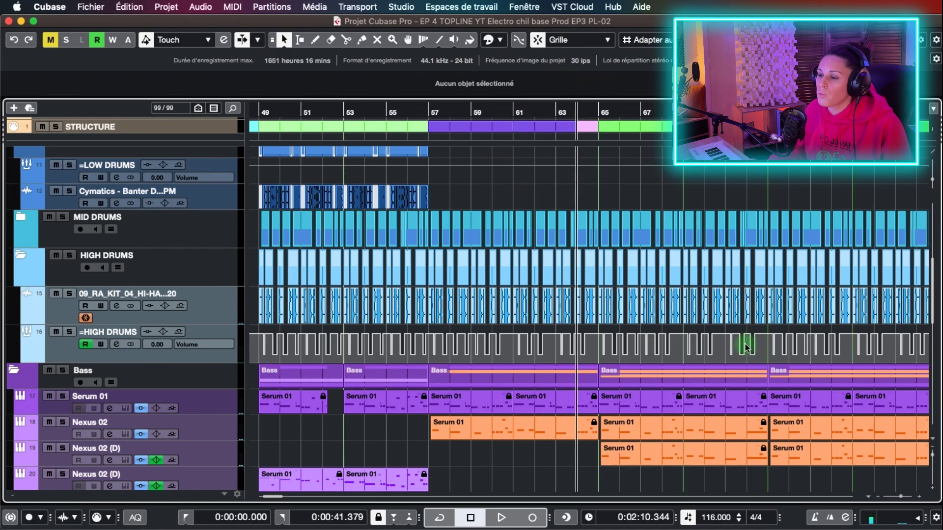
Expand the Synth folder, listen to its pads in solo, and inspect the =PAD SYNTH GRP channel's inserts, including ShaperBox 2.
scroll(744, 343, "down", 10)
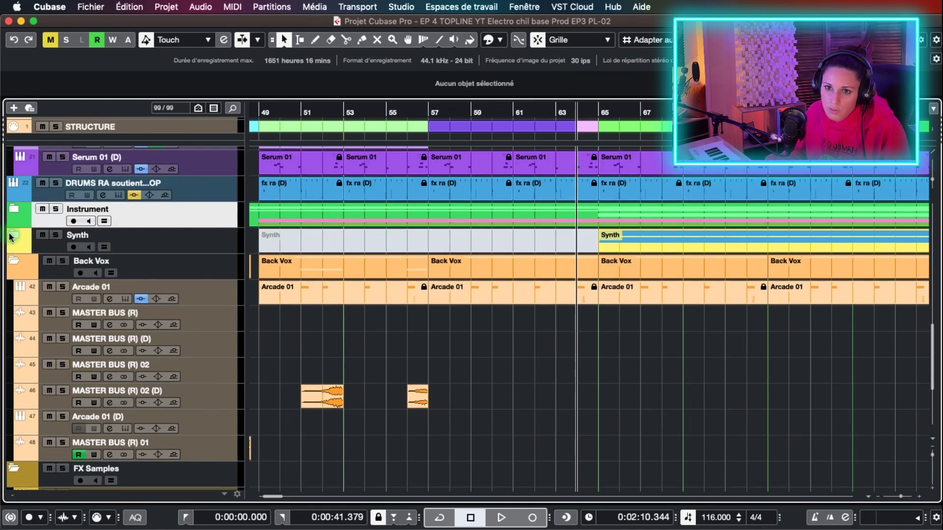
left_click(12, 237)
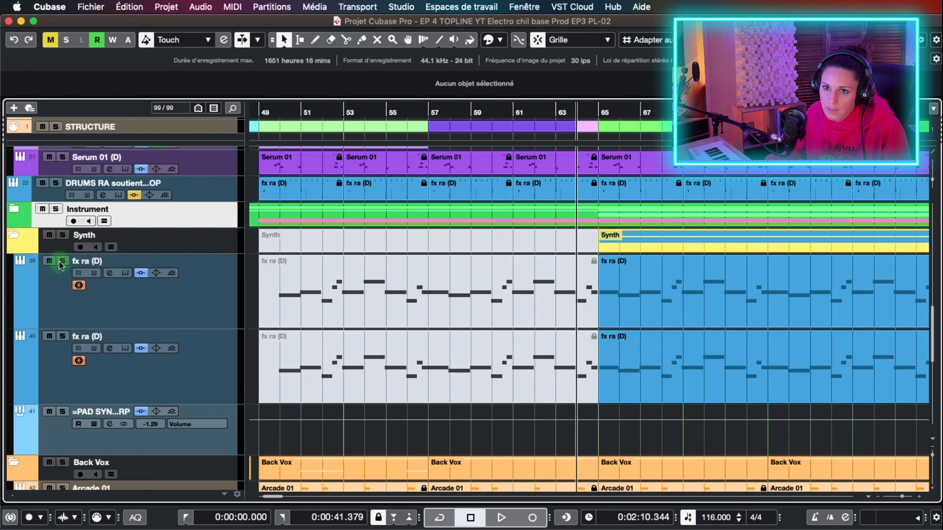
left_click(110, 424)
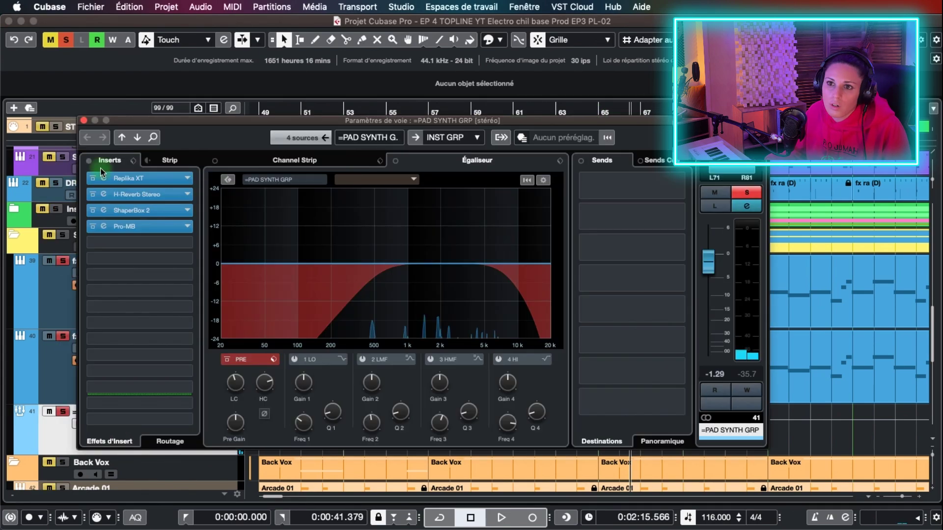
left_click(104, 209)
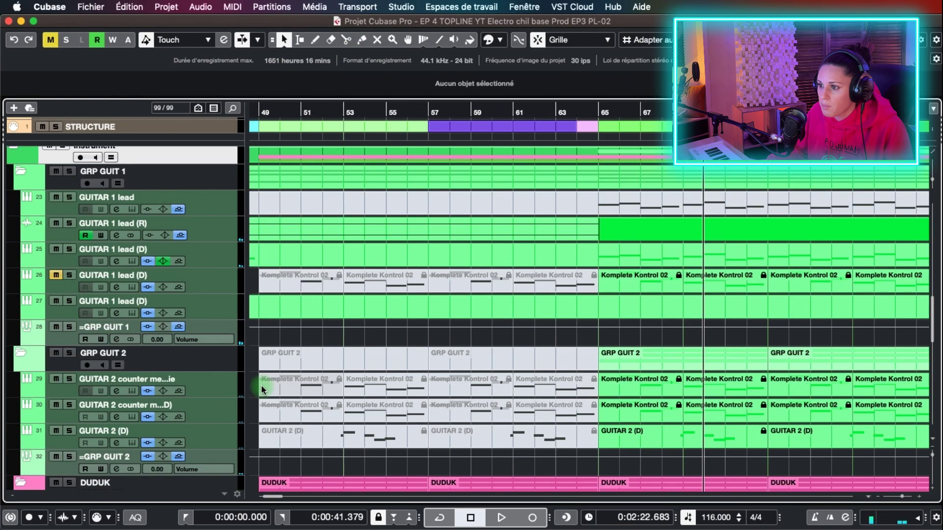
Listen to GUITAR 2 (D) in solo from about bar 70, stop playback and also solo the duplicate GUITAR 2 counter-melody track.
scroll(262, 385, "down", 1)
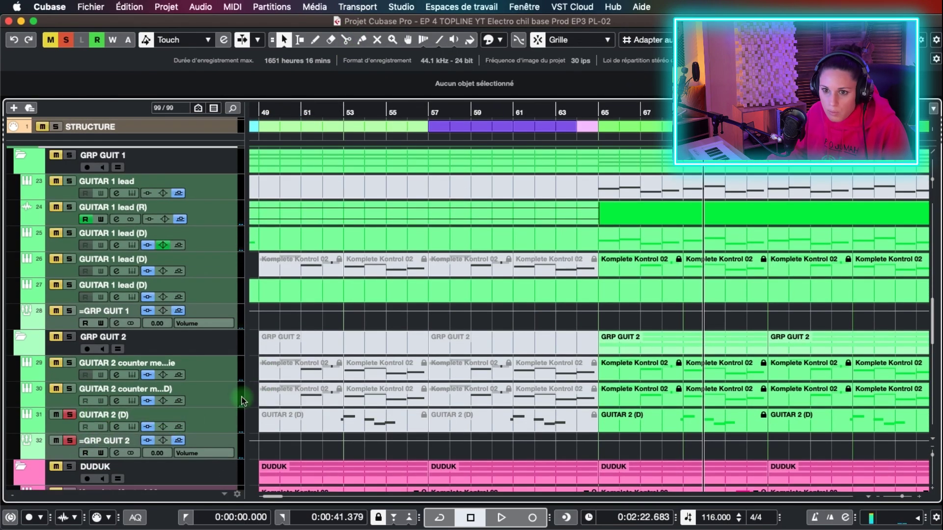
key("space")
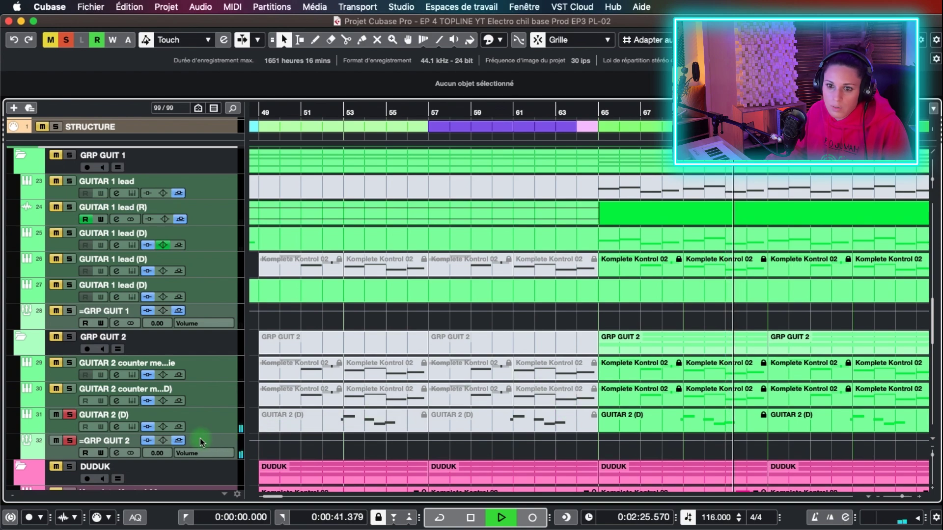
key("space")
left_click(70, 389)
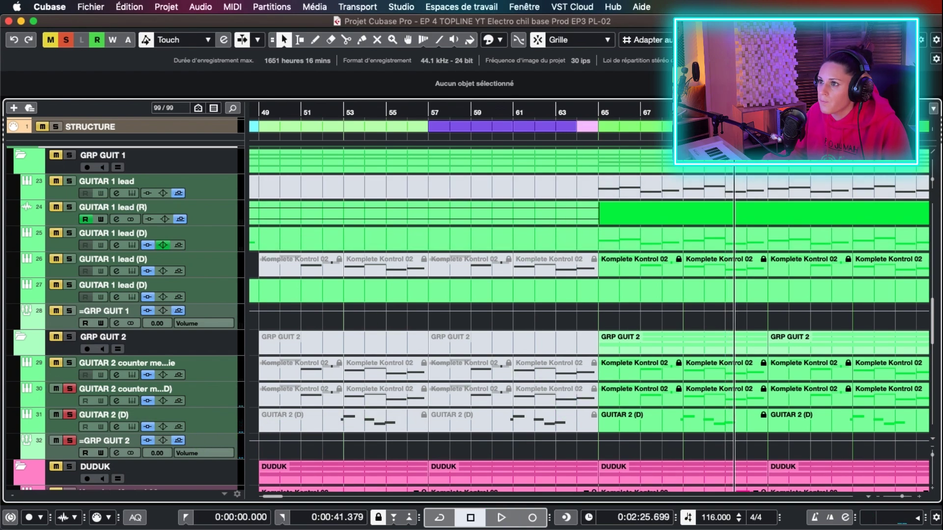